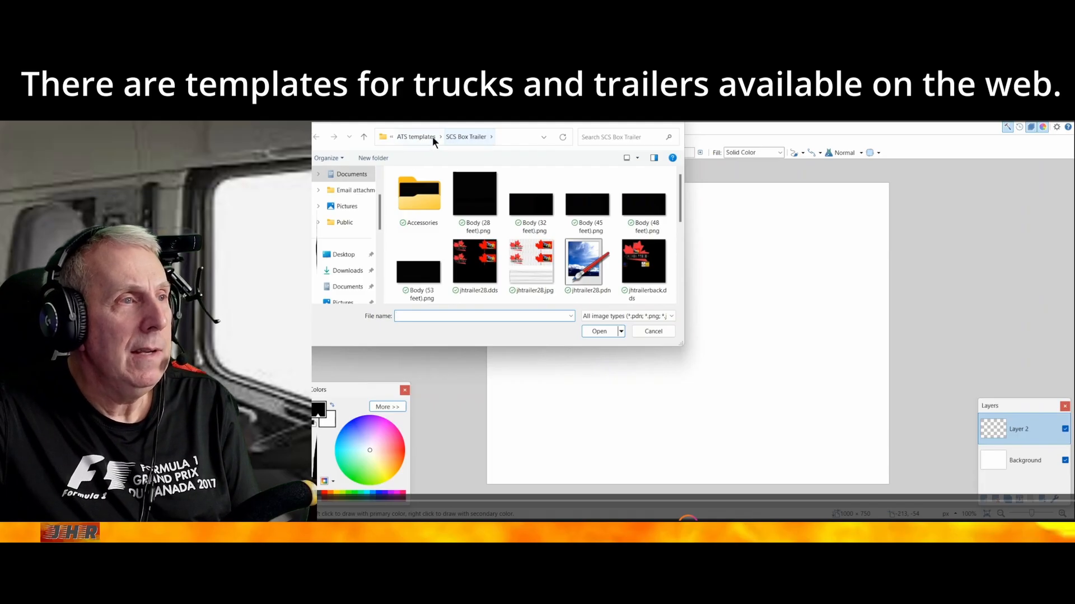
# Open the 53-foot trailer template Body (53 feet).png from the SCS Box Trailer folder in ATS templates
pyautogui.click(418, 135)
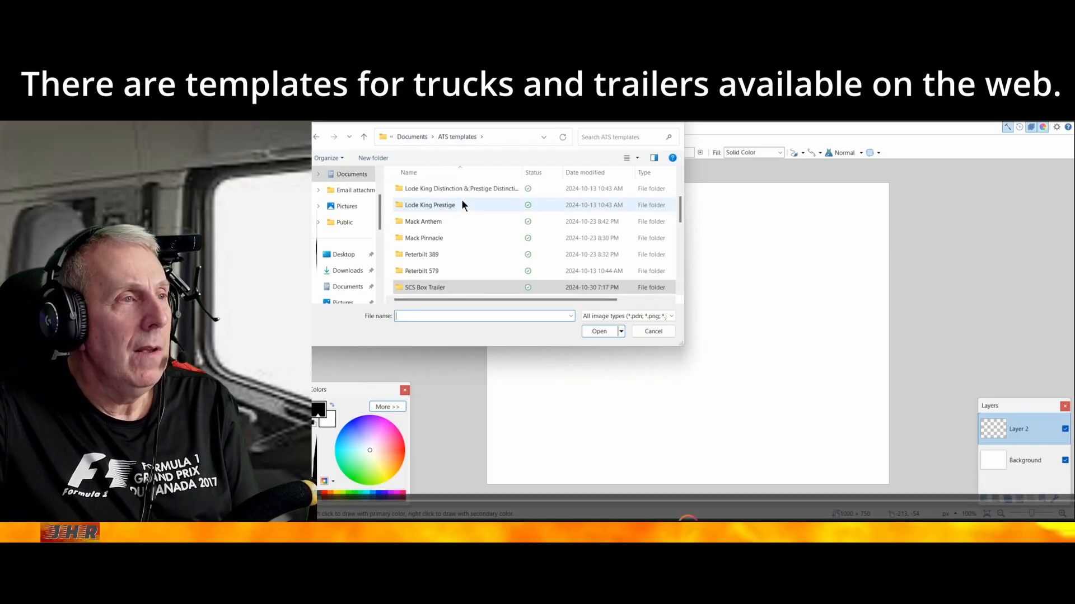
pyautogui.scroll(-4, 462, 205)
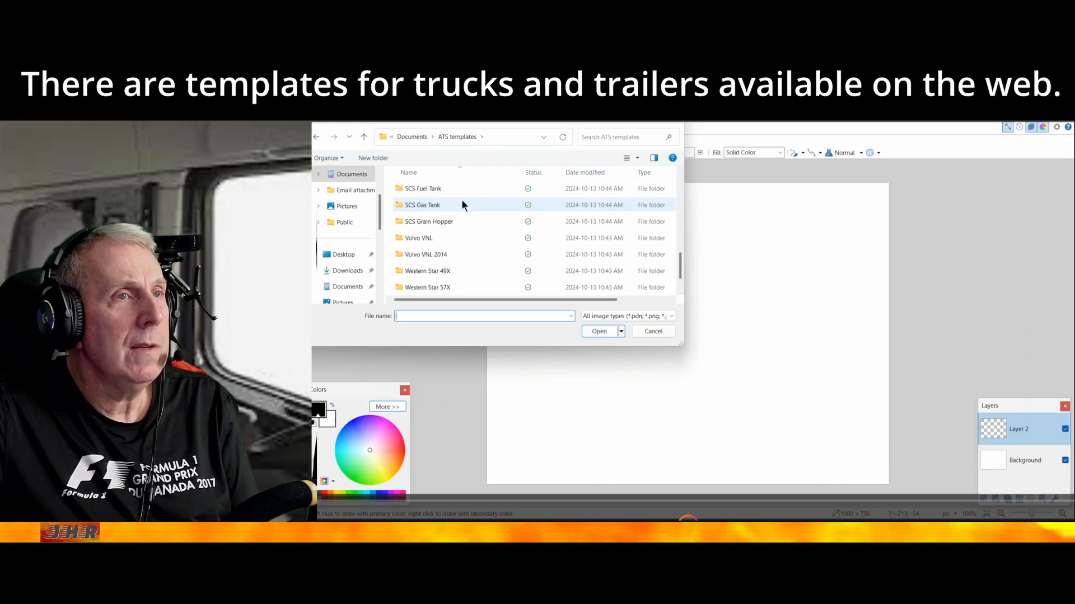
pyautogui.scroll(6, 462, 204)
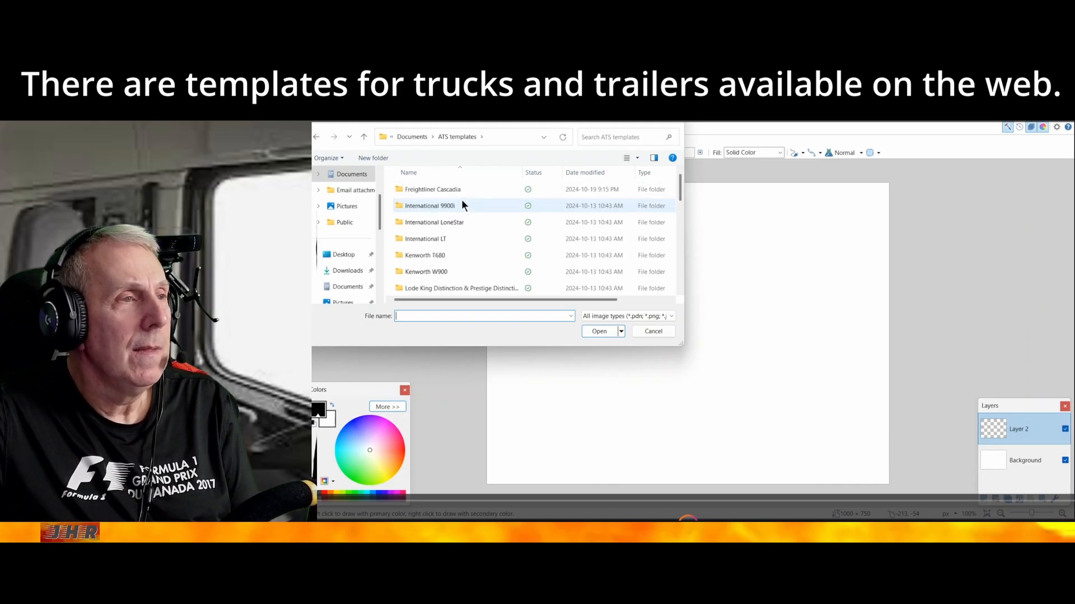
pyautogui.scroll(-3, 463, 204)
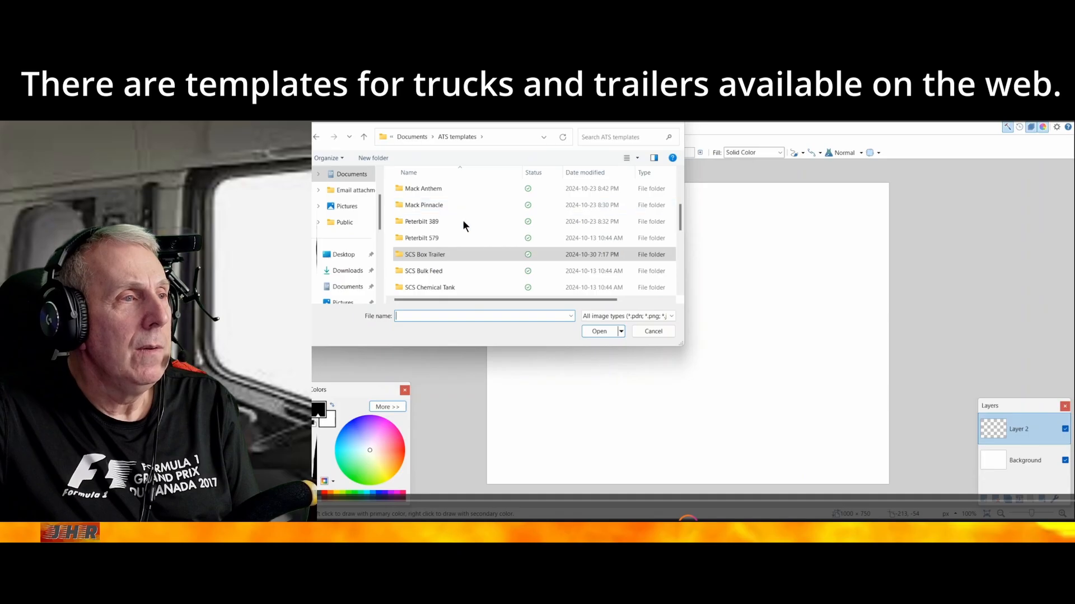
pyautogui.doubleClick(451, 252)
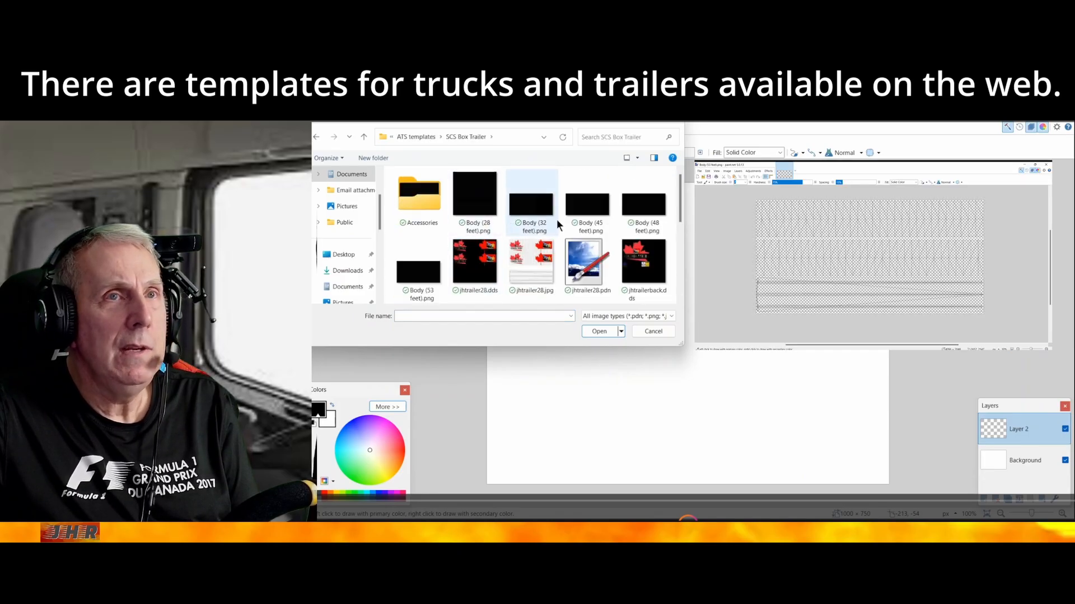
pyautogui.doubleClick(418, 280)
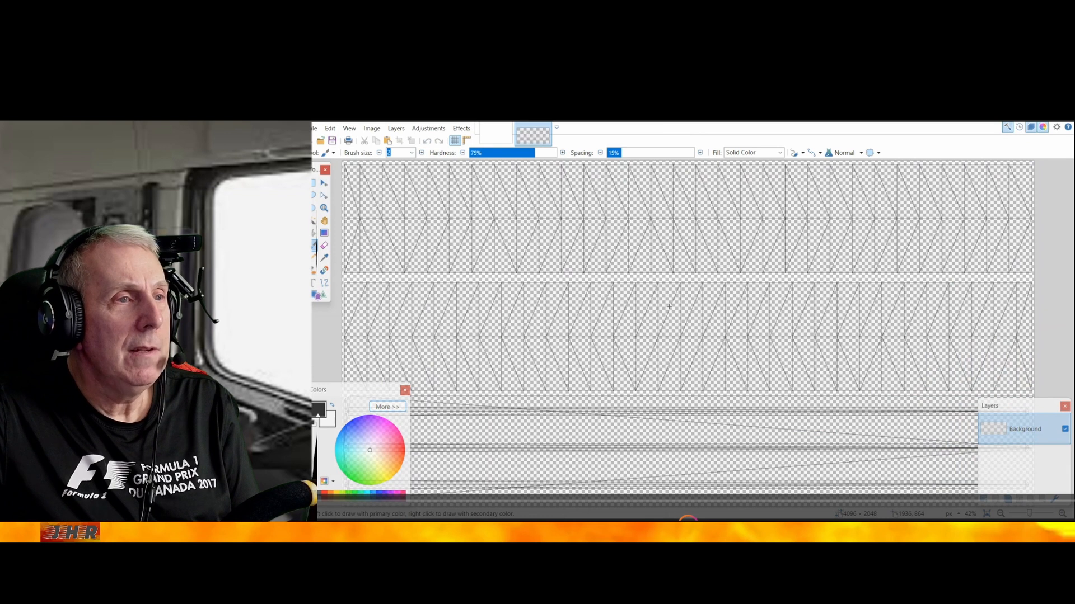
# Add a new layer above the Background of the 53-foot trailer template
pyautogui.scroll(-1, 669, 306)
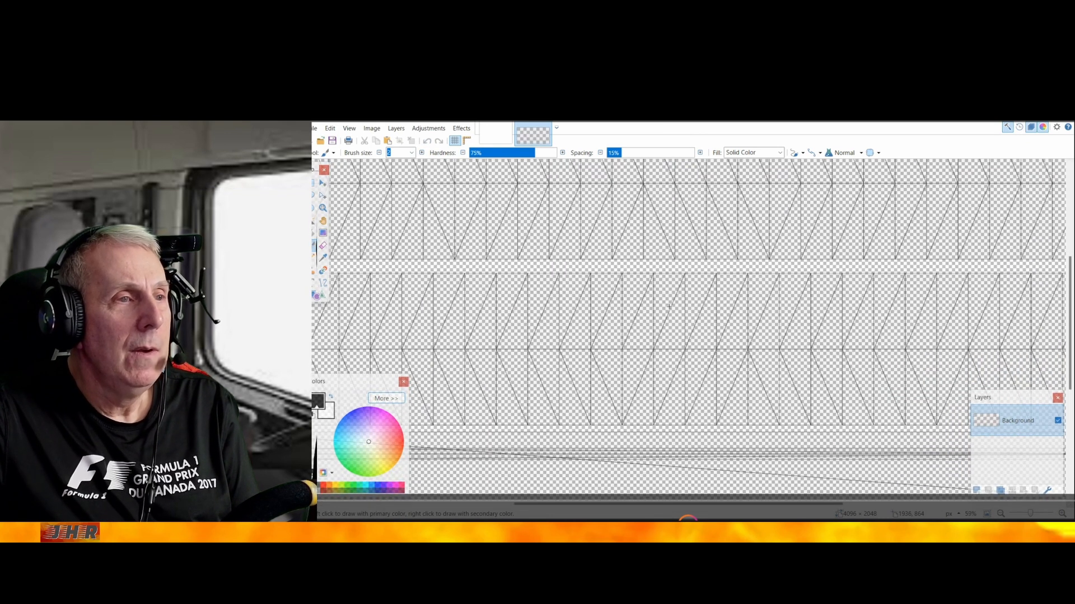
pyautogui.scroll(-1, 669, 306)
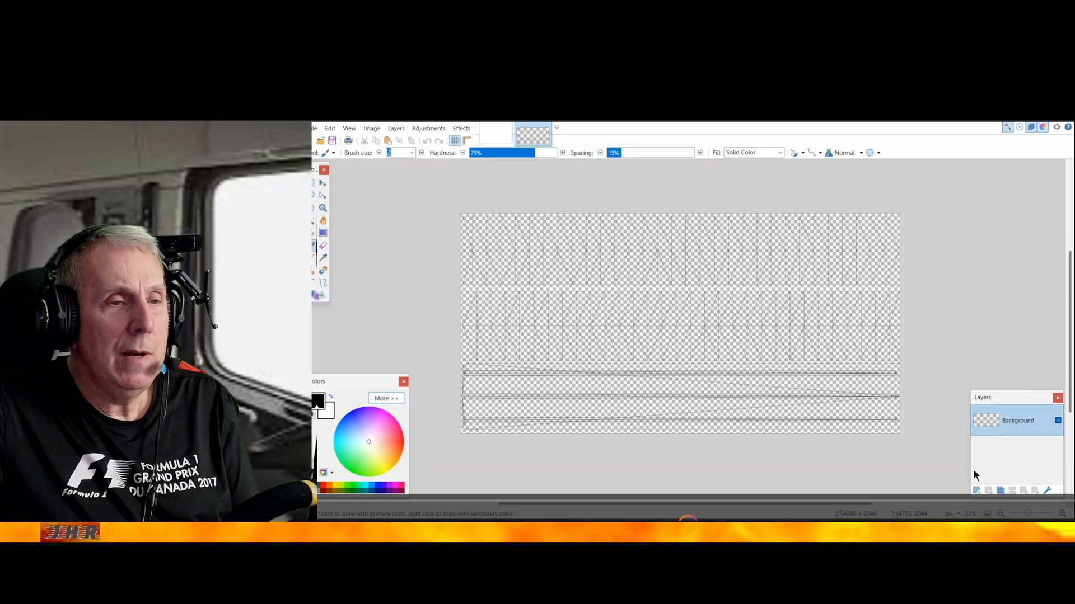
pyautogui.click(976, 492)
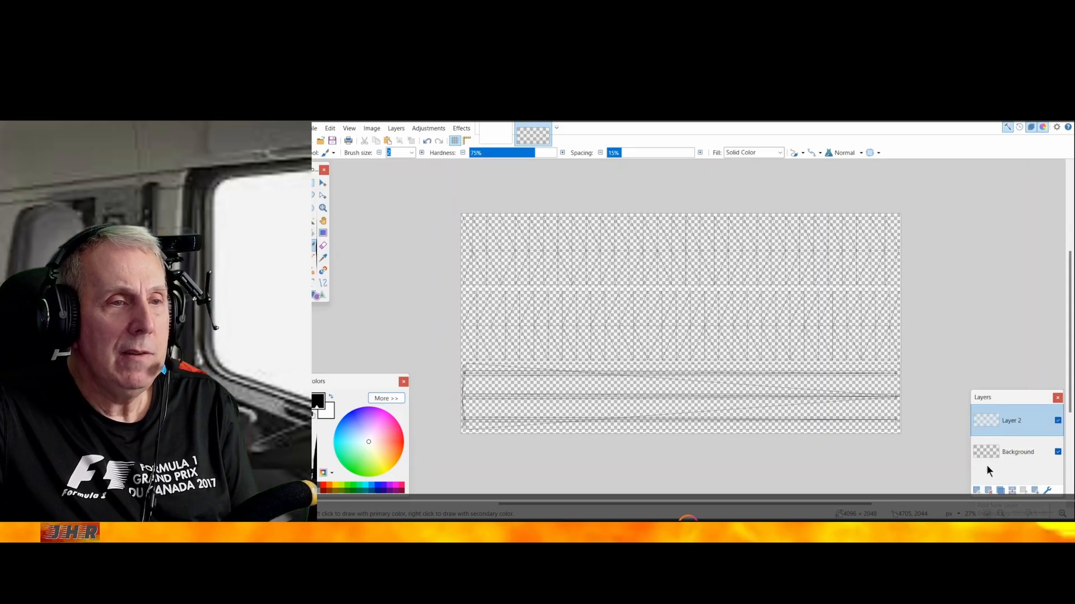
# Open the logo can proud.jpg from the ATS truck logos folder within Documents > GIMP iRacing templates
pyautogui.click(313, 126)
pyautogui.click(327, 152)
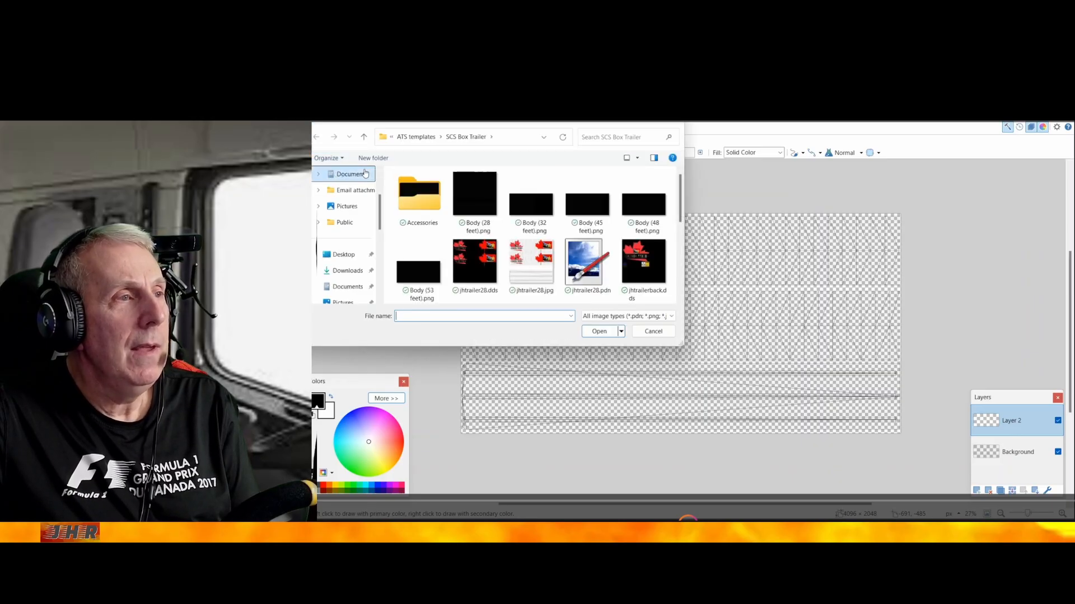
pyautogui.click(357, 288)
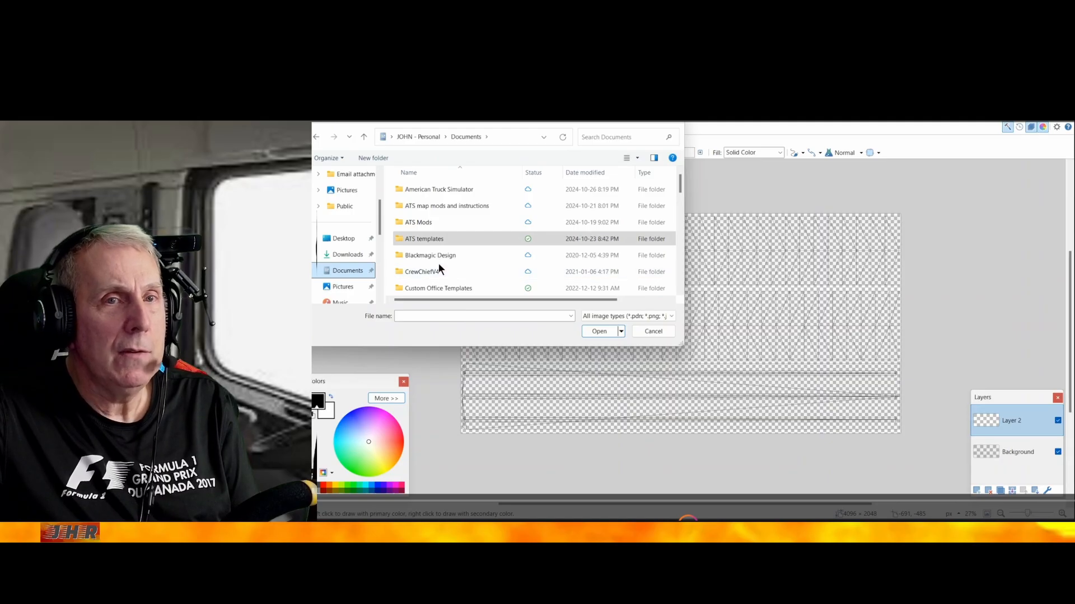
pyautogui.scroll(-1, 439, 262)
pyautogui.scroll(-1, 436, 260)
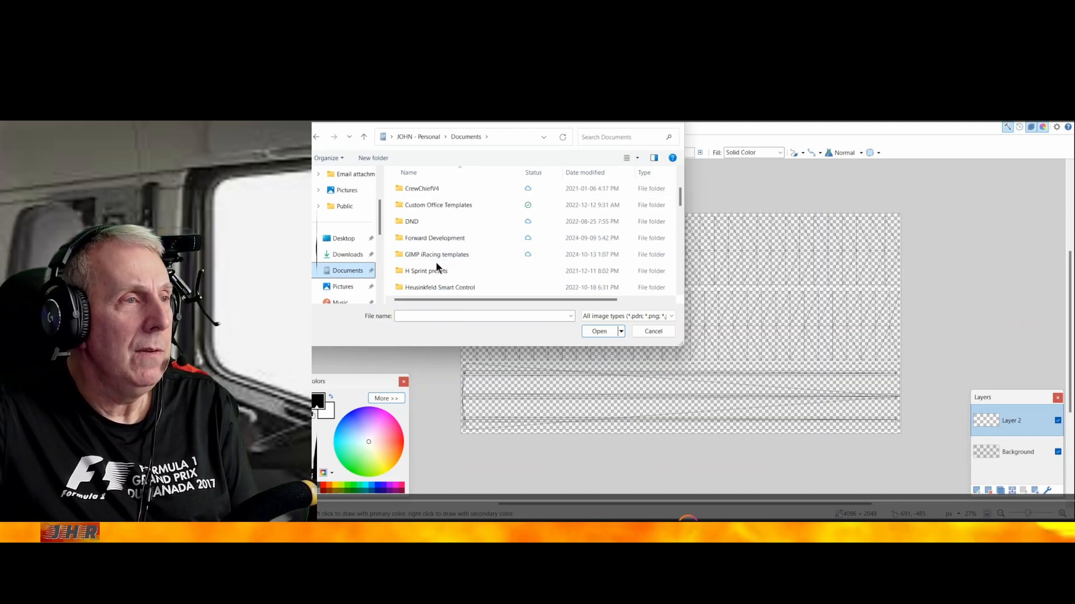
pyautogui.click(435, 255)
pyautogui.doubleClick(435, 254)
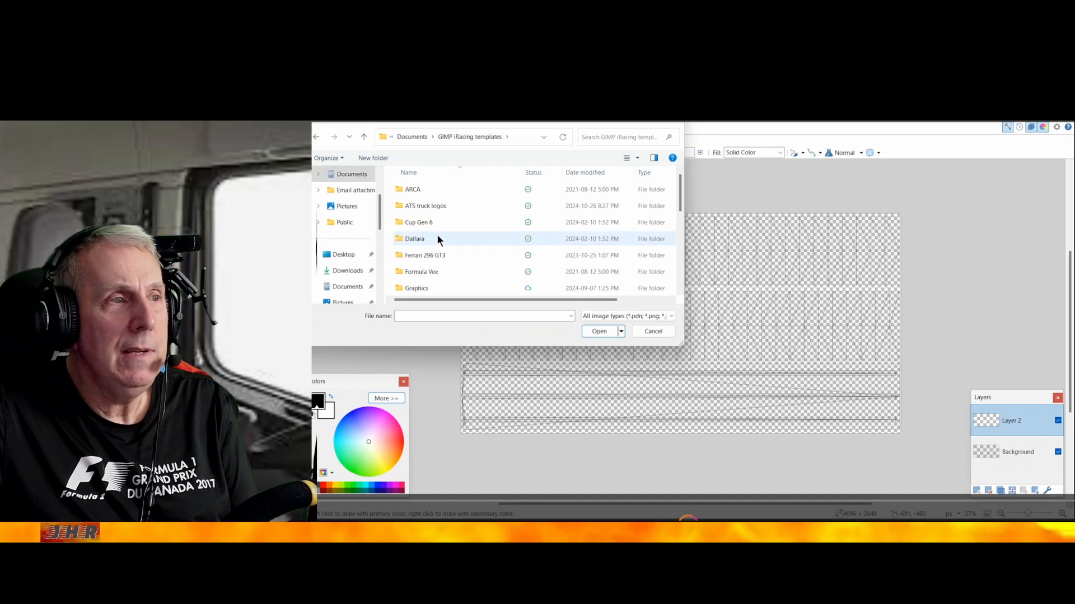
pyautogui.doubleClick(432, 210)
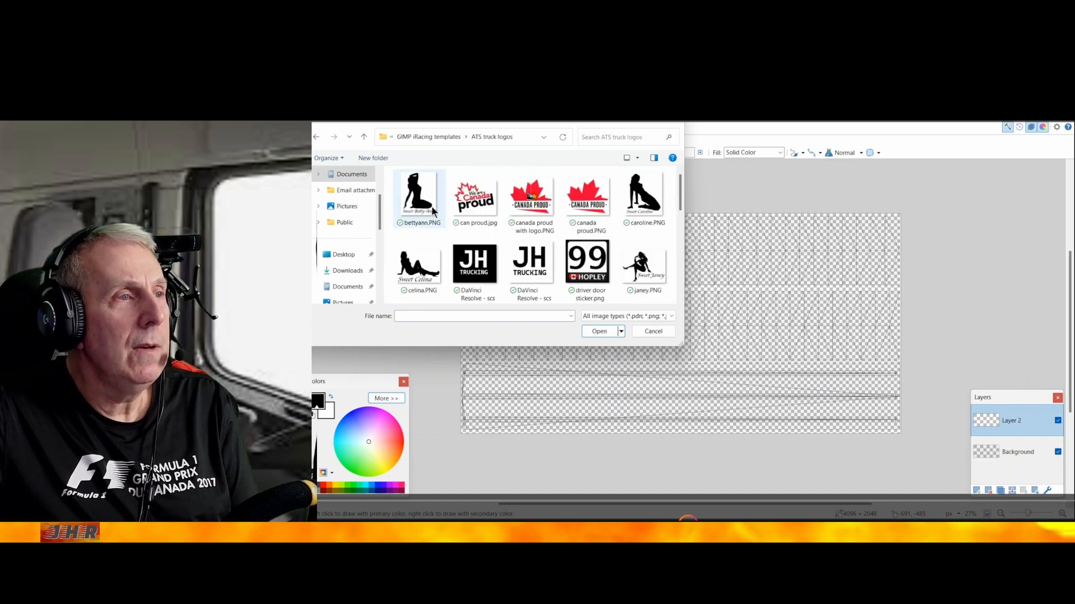
pyautogui.doubleClick(473, 201)
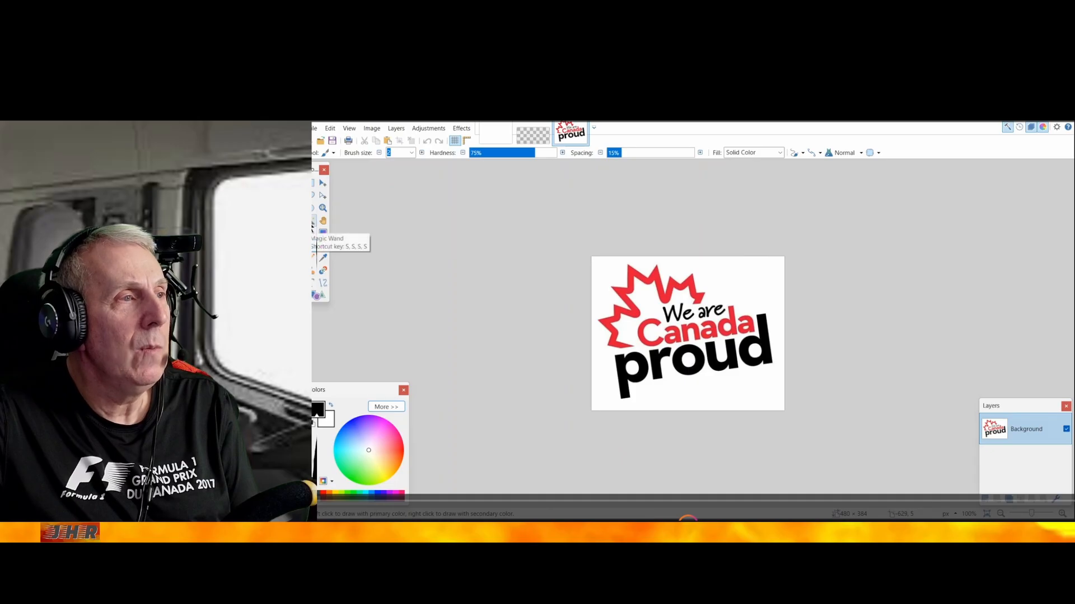
# Remove the logo's white background with the Magic Wand, including the white inside the letters o and d of "proud"
pyautogui.click(312, 226)
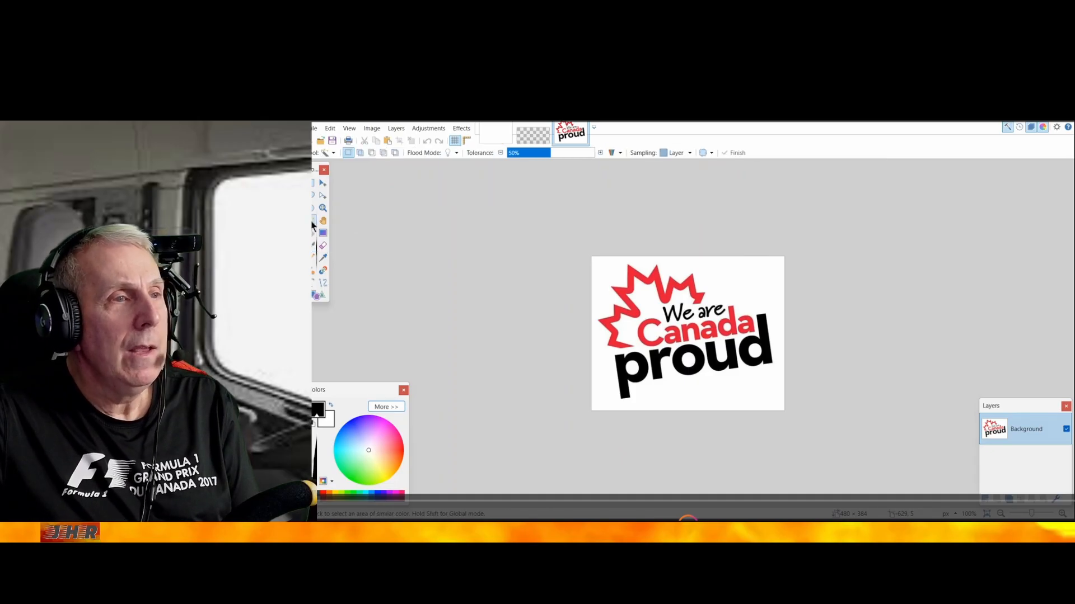
pyautogui.click(730, 275)
pyautogui.press('Delete')
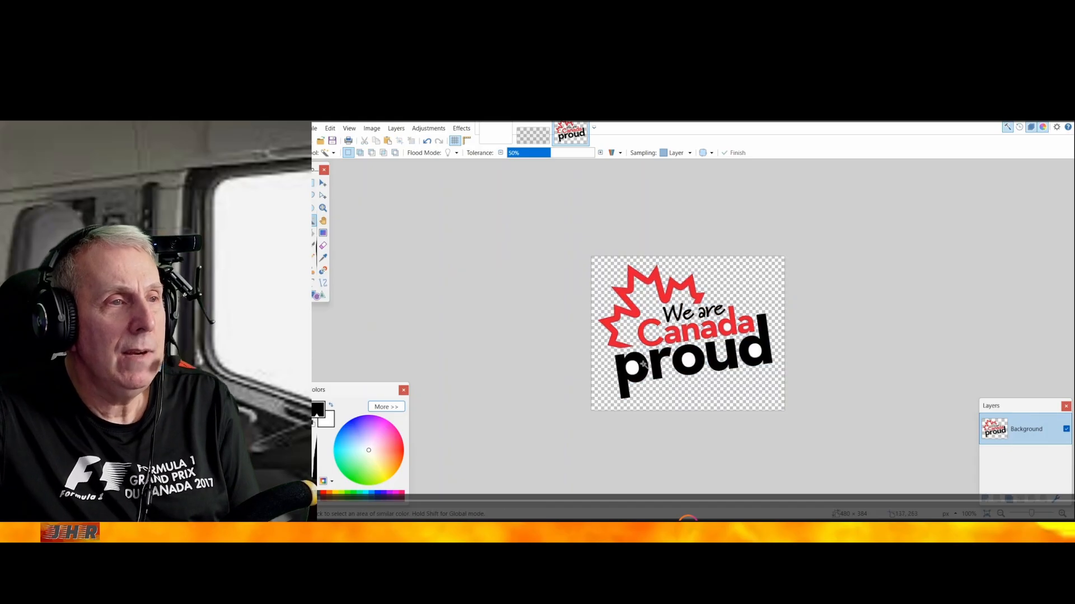
pyautogui.click(689, 356)
pyautogui.press('Delete')
pyautogui.click(755, 351)
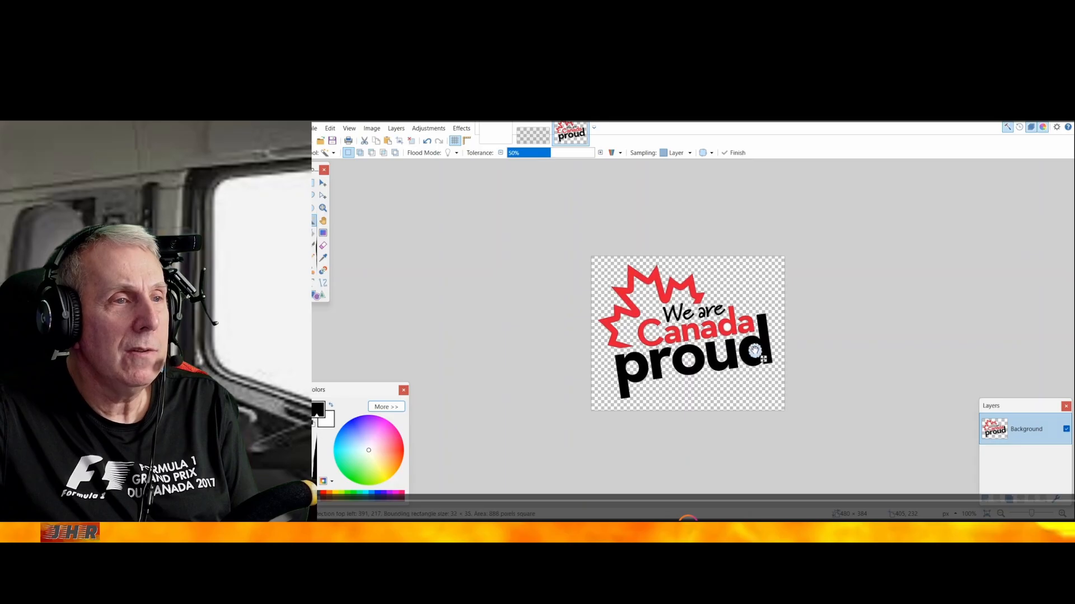
pyautogui.press('Delete')
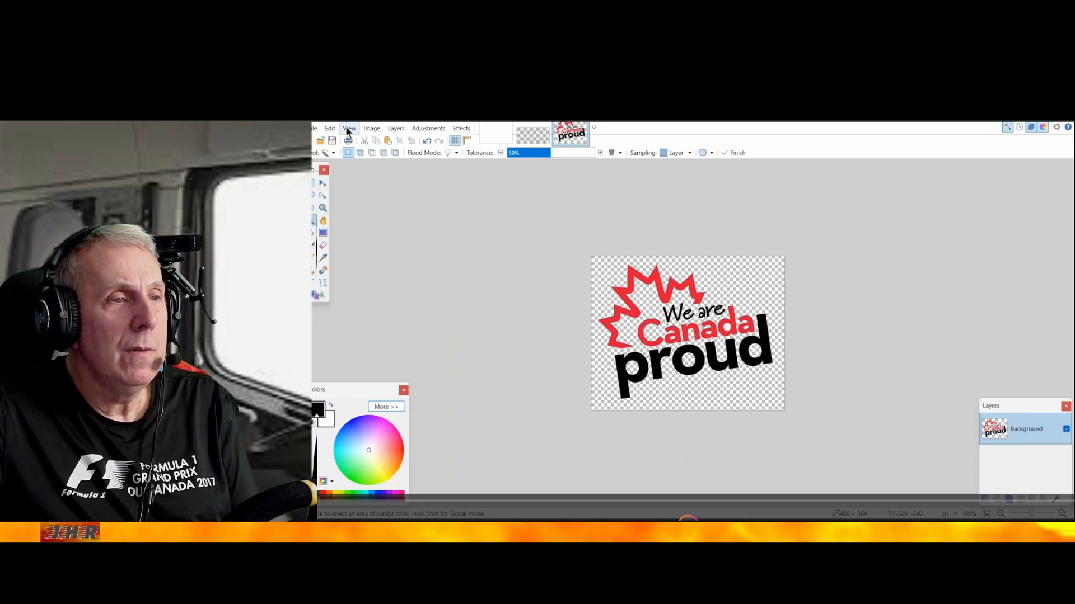
# Copy the transparent logo and paste it into Layer 2 of the trailer template
pyautogui.click(330, 129)
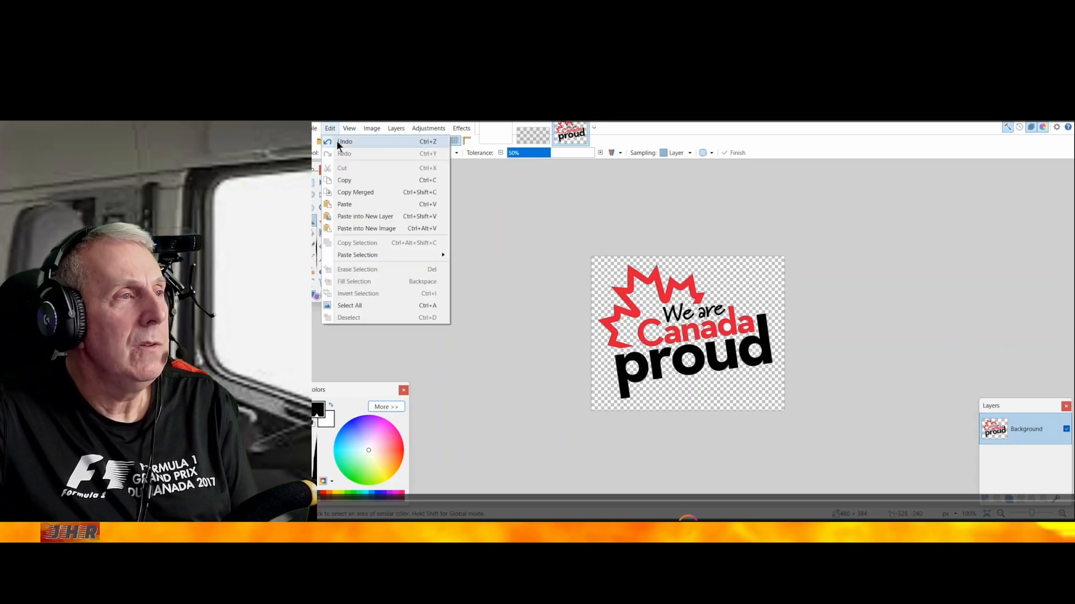
pyautogui.click(347, 179)
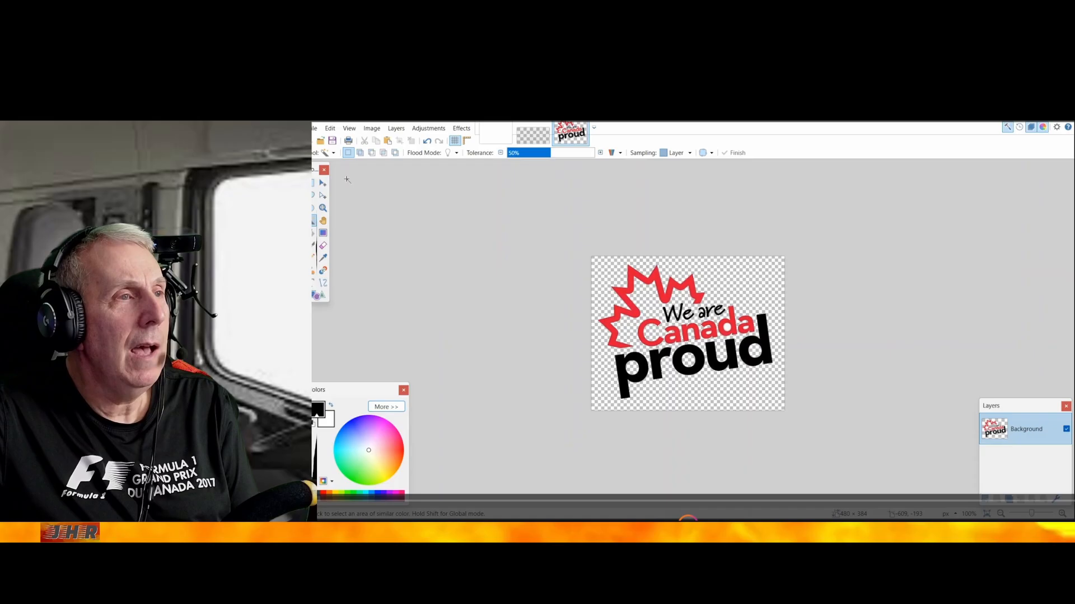
pyautogui.click(534, 134)
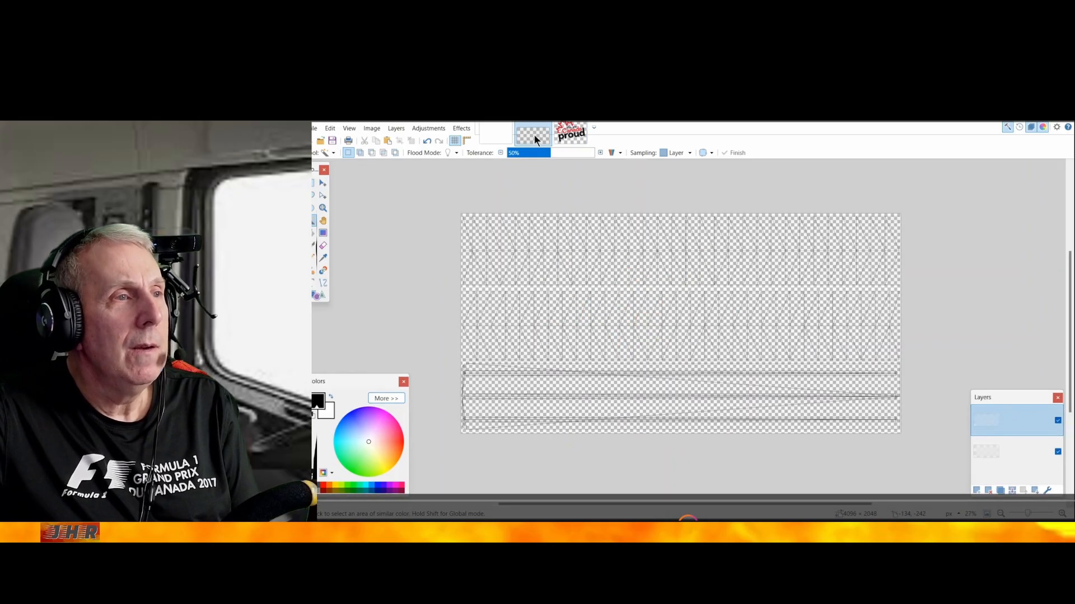
pyautogui.click(330, 129)
pyautogui.click(341, 201)
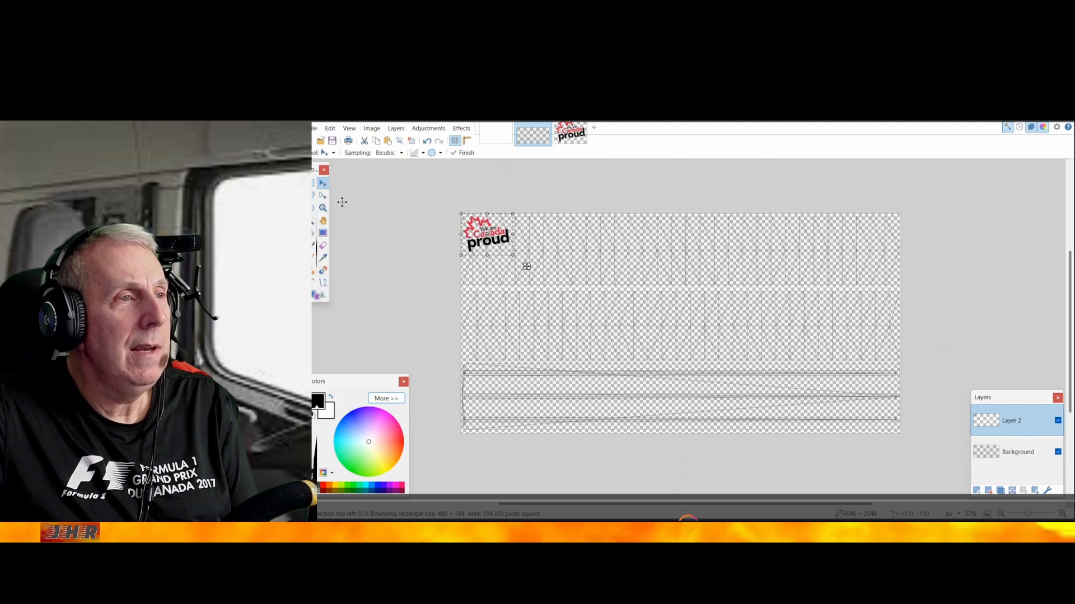
# Enlarge the pasted logo to about 930 × 586 px at the right end of the template's second side panel, and deselect it
pyautogui.moveTo(526, 262); pyautogui.dragTo(907, 367)
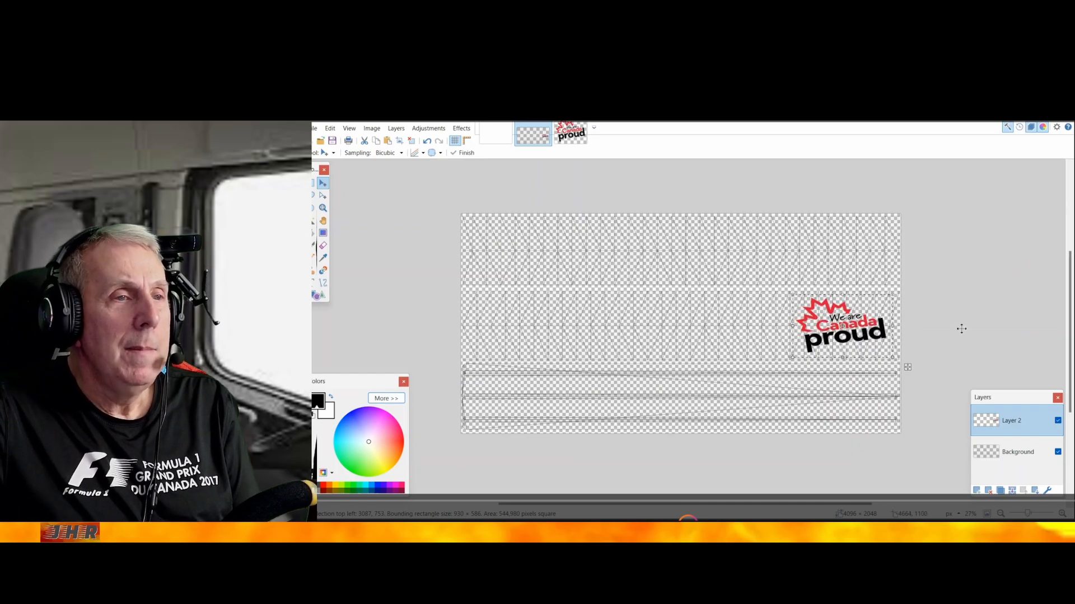
pyautogui.click(329, 128)
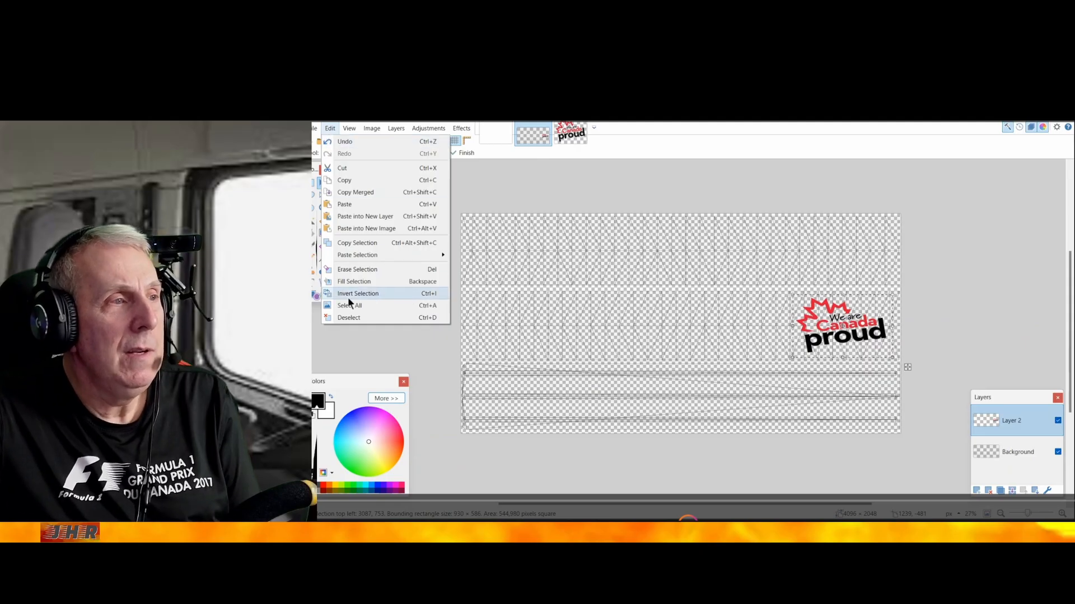
pyautogui.click(349, 318)
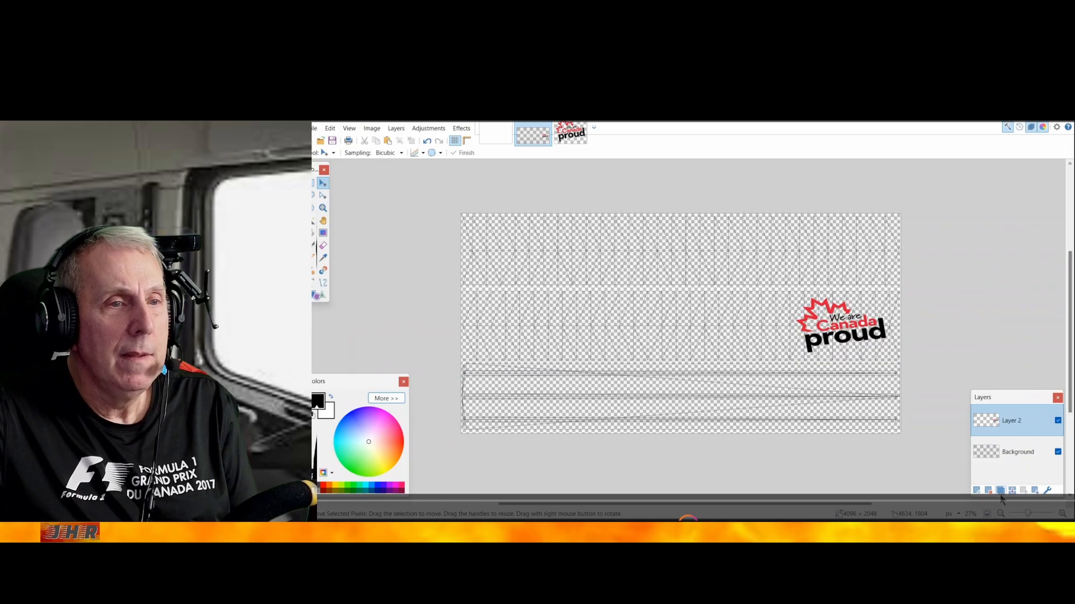
# Add another new layer to the trailer template and open can proud.jpg again as a separate image
pyautogui.click(975, 491)
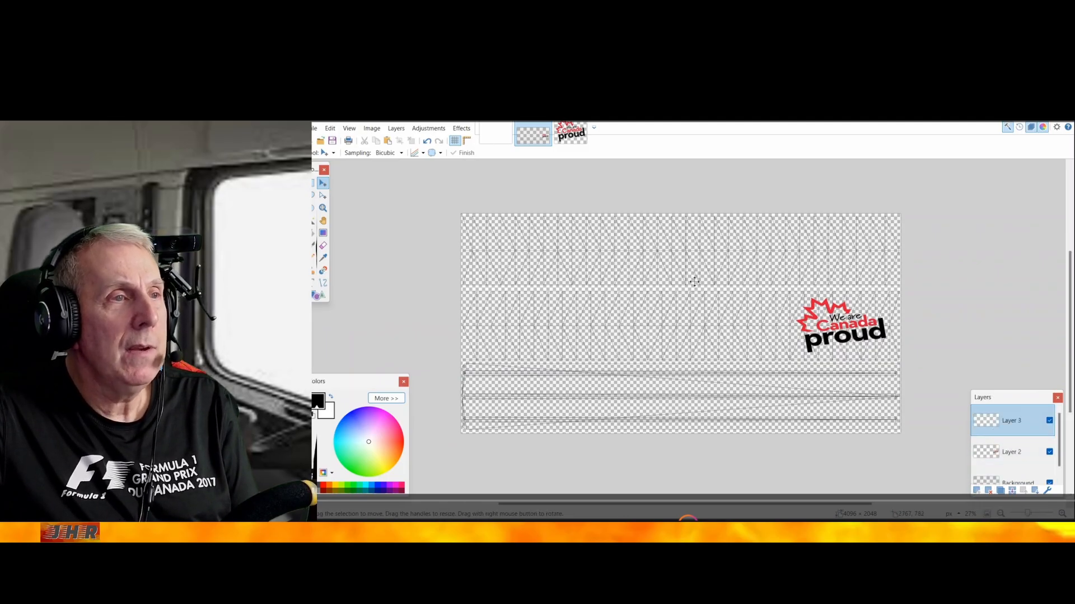
pyautogui.click(314, 129)
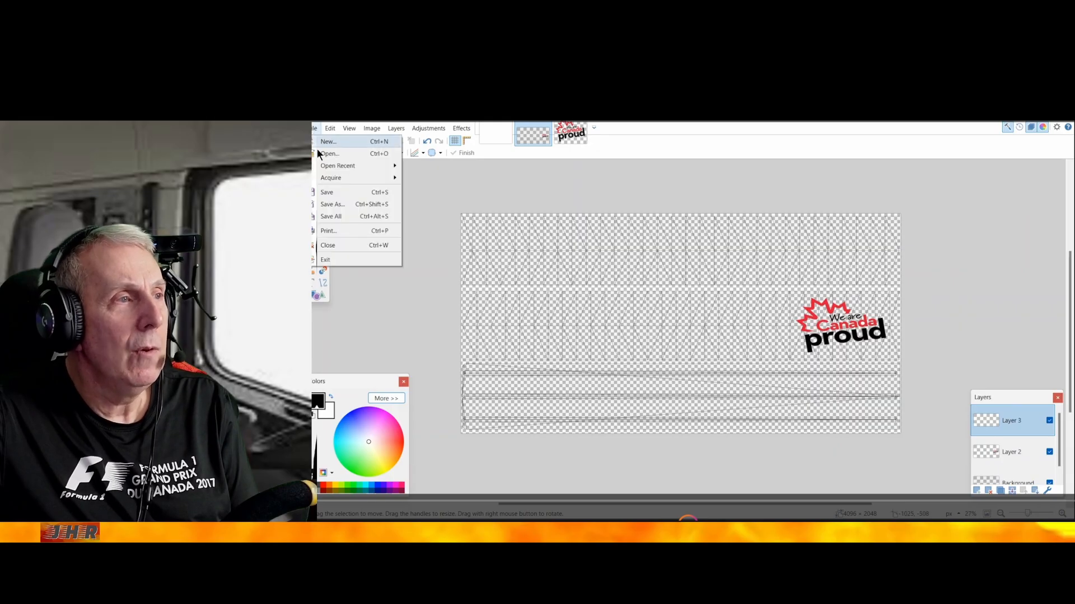
pyautogui.click(324, 156)
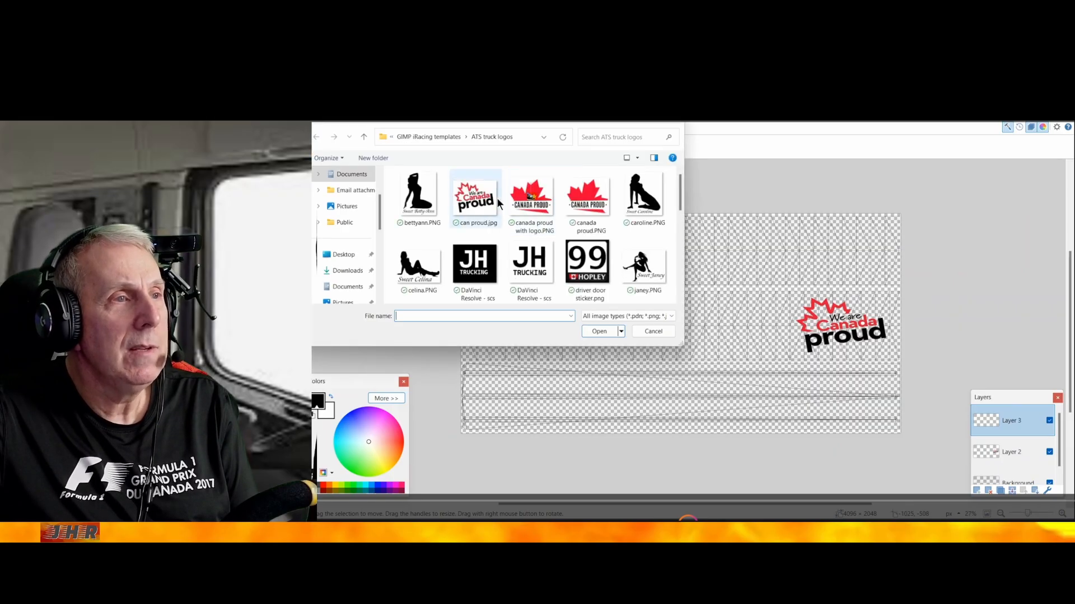
pyautogui.doubleClick(480, 205)
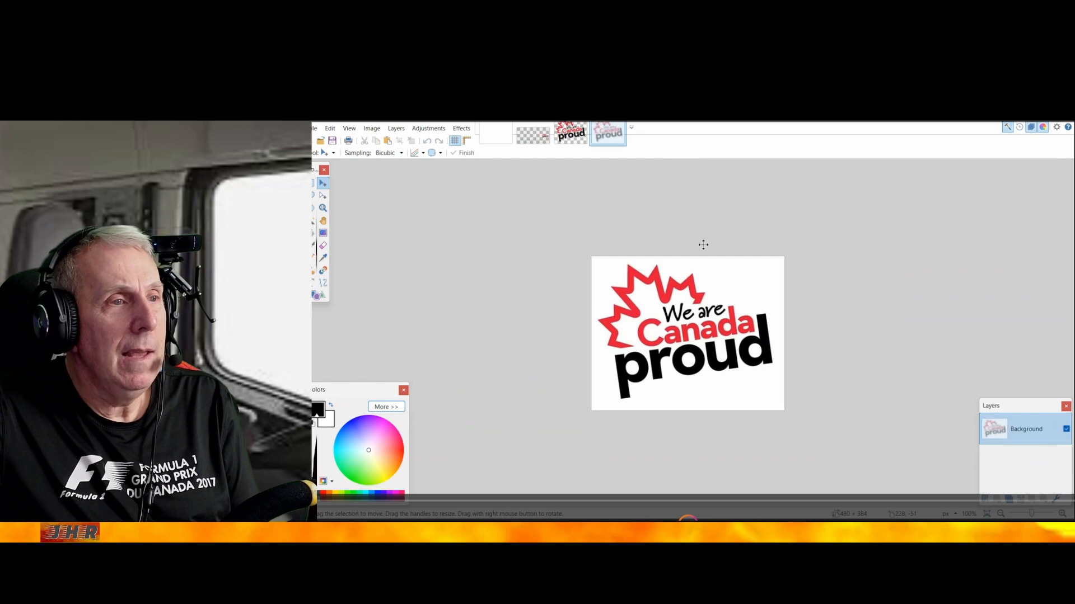
# Erase the white background of the reopened logo with the Magic Wand, including the white inside the letter o of "proud"
pyautogui.click(312, 221)
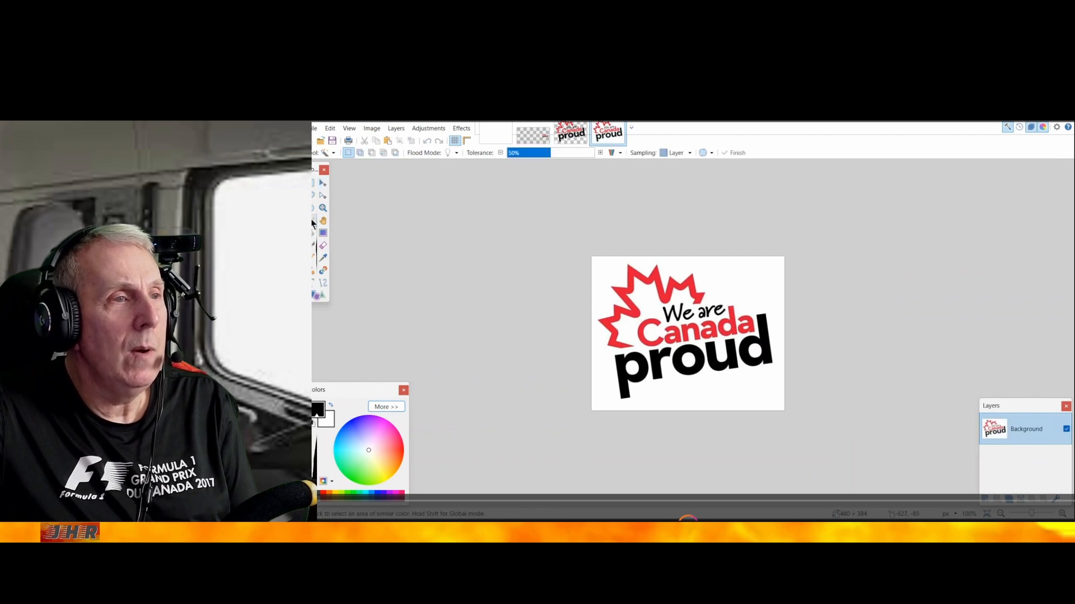
pyautogui.click(734, 283)
pyautogui.press('Delete')
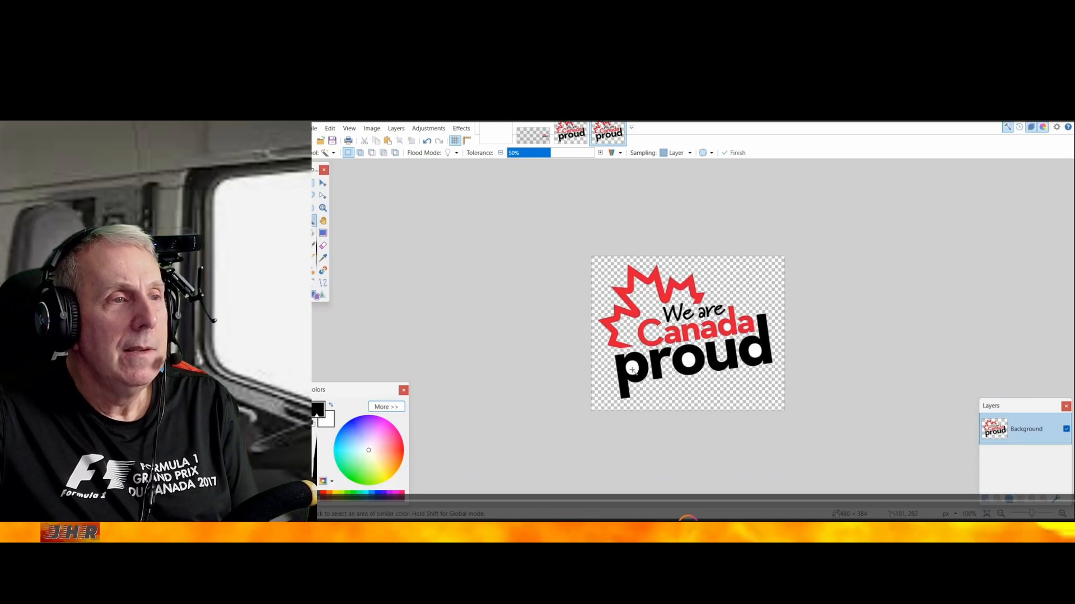
pyautogui.click(690, 361)
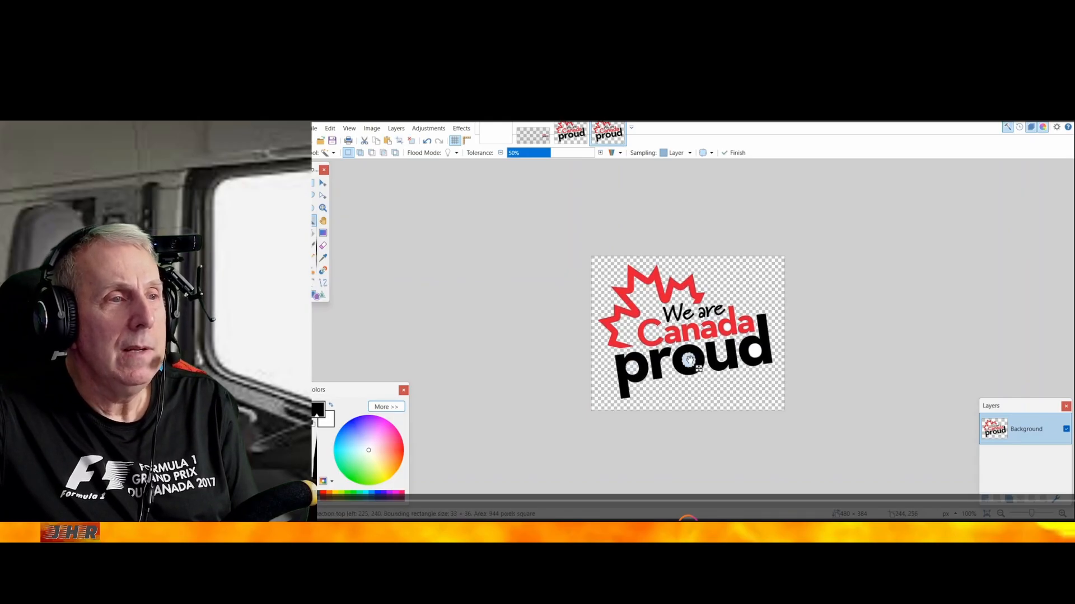
pyautogui.press('Delete')
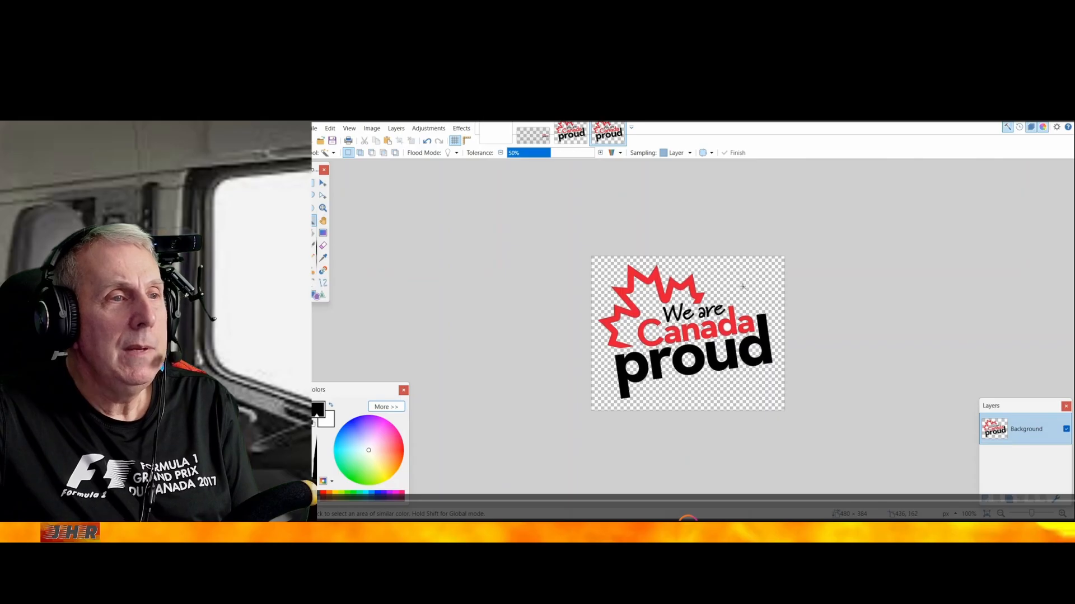
# Rotate the reopened transparent Canada Proud logo's layer by 180° and copy the result
pyautogui.click(389, 128)
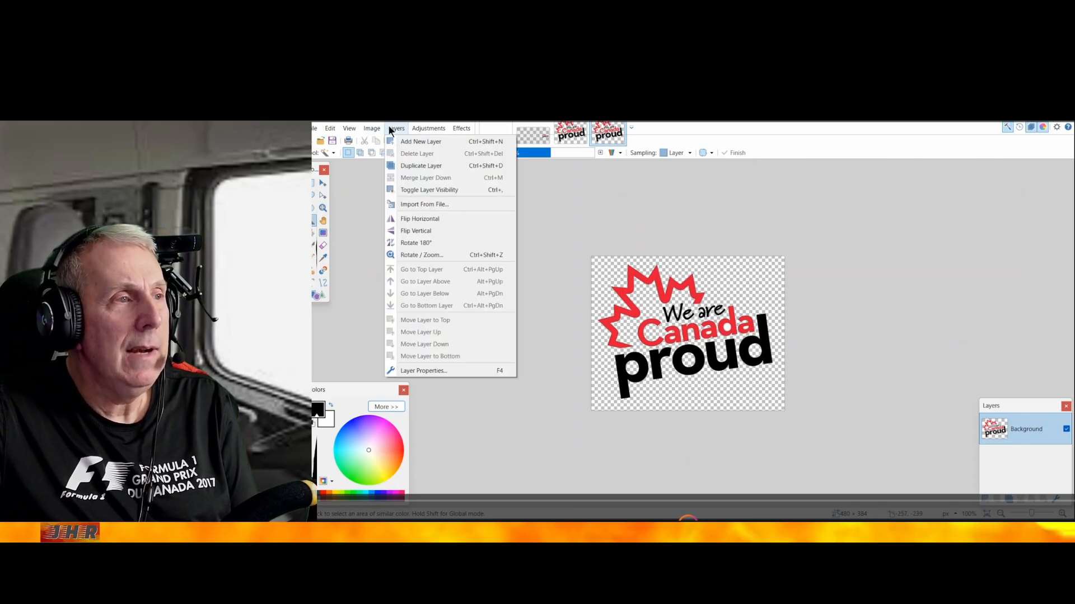
pyautogui.click(404, 244)
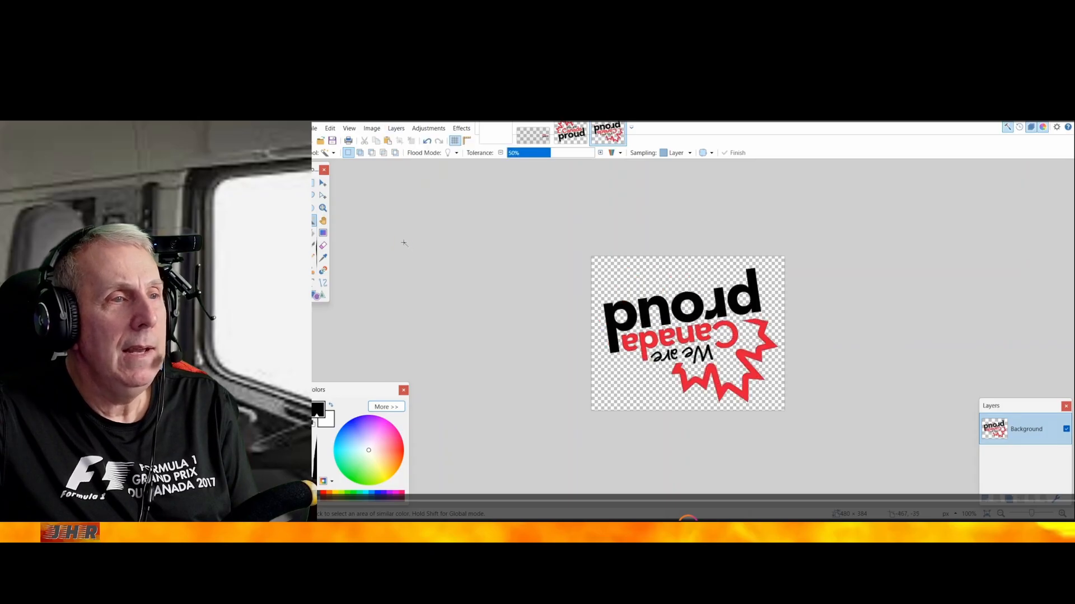
pyautogui.click(330, 127)
pyautogui.click(342, 179)
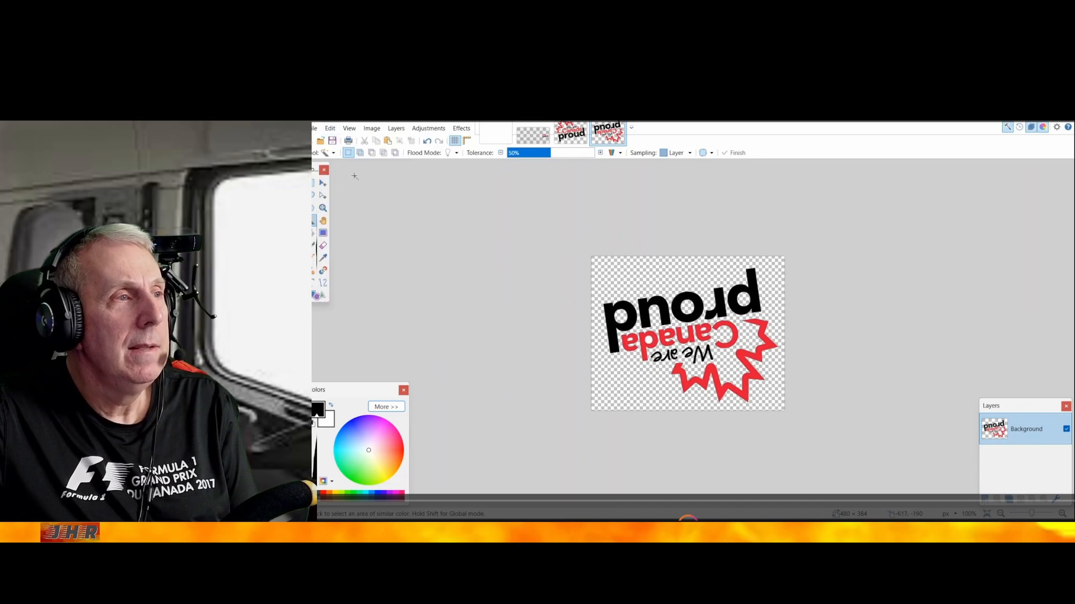
# Paste the rotated logo into Layer 3 of the trailer template, enlarged to about 911 × 583 px at the right end of the upper side panel
pyautogui.click(527, 136)
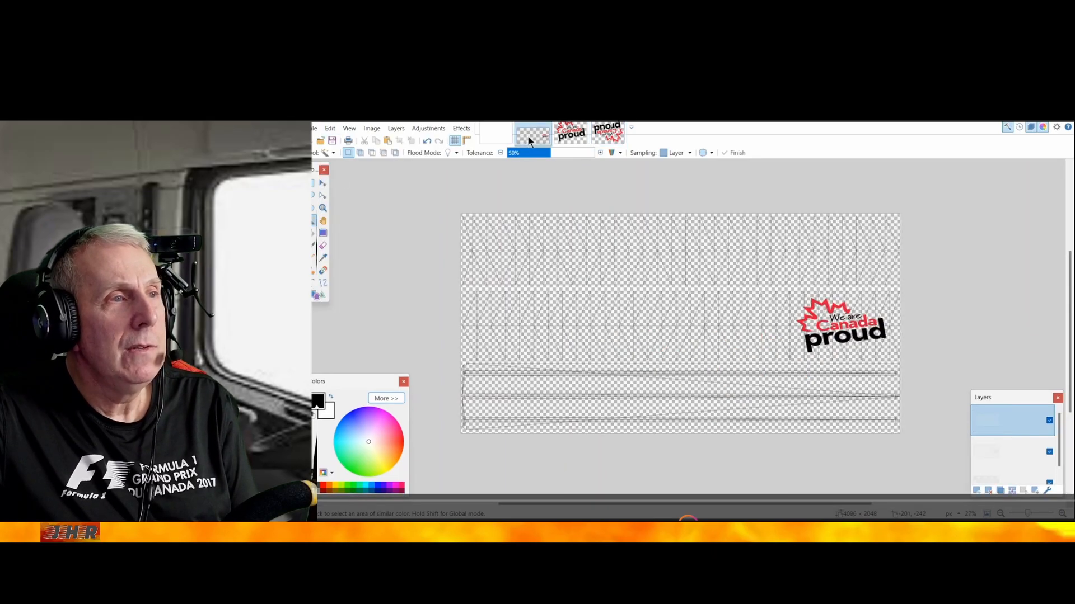
pyautogui.click(329, 127)
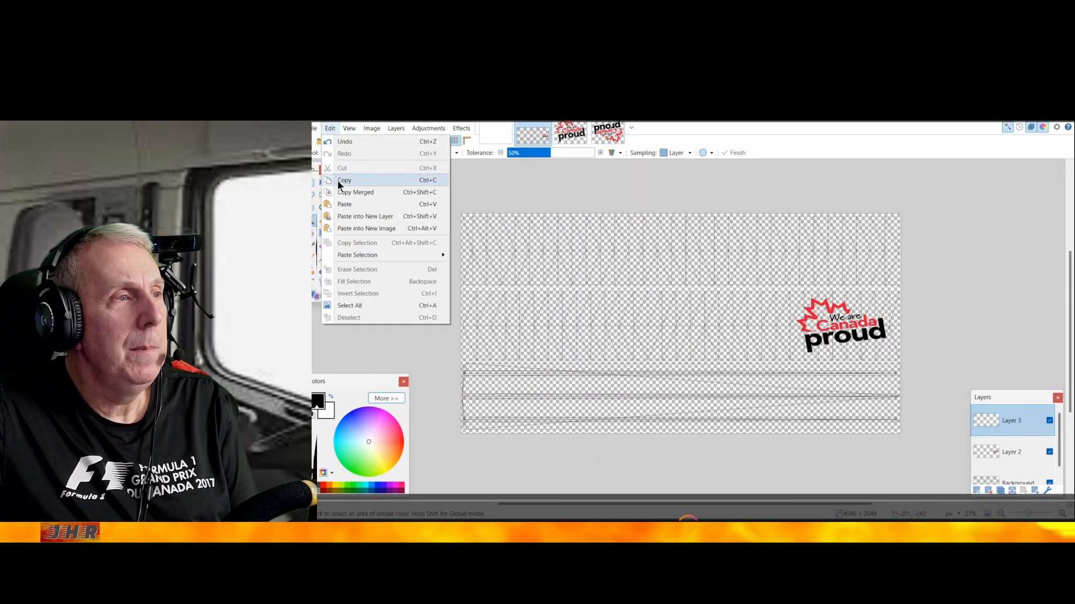
pyautogui.click(340, 205)
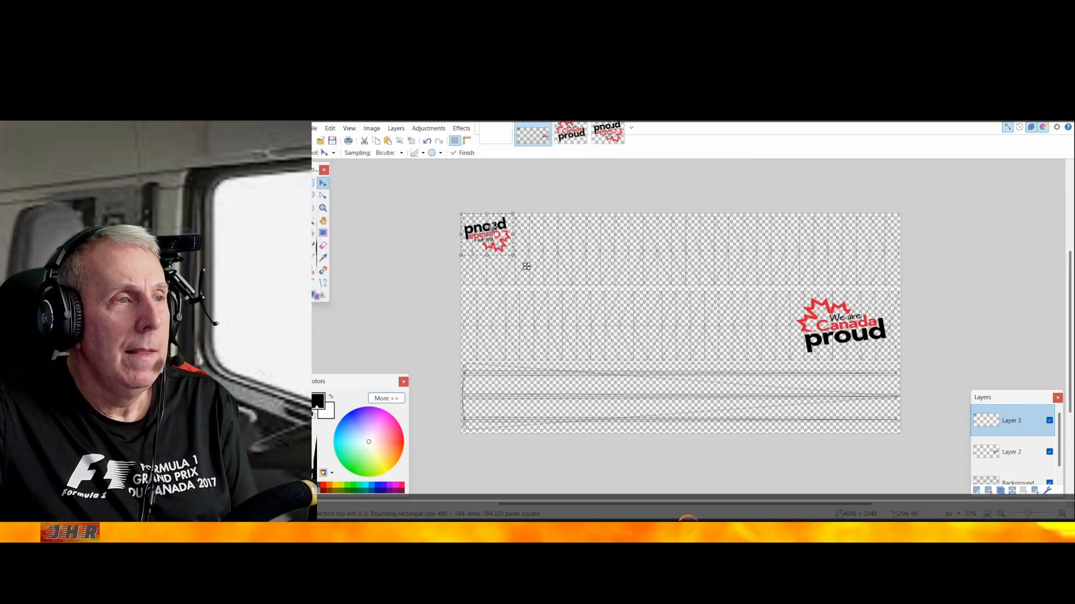
pyautogui.moveTo(525, 259); pyautogui.dragTo(901, 292)
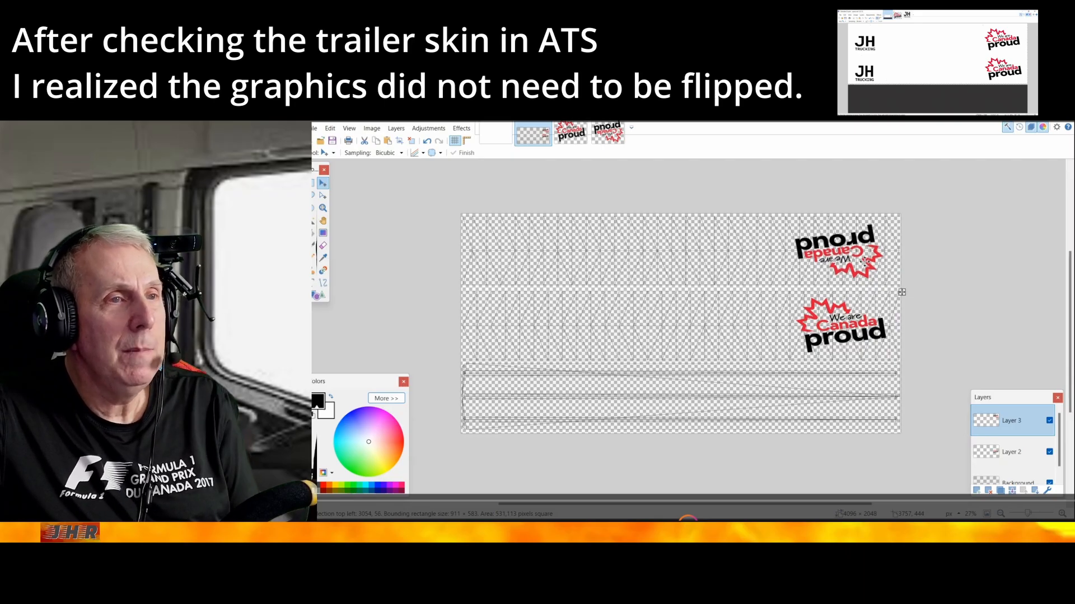
pyautogui.click(330, 128)
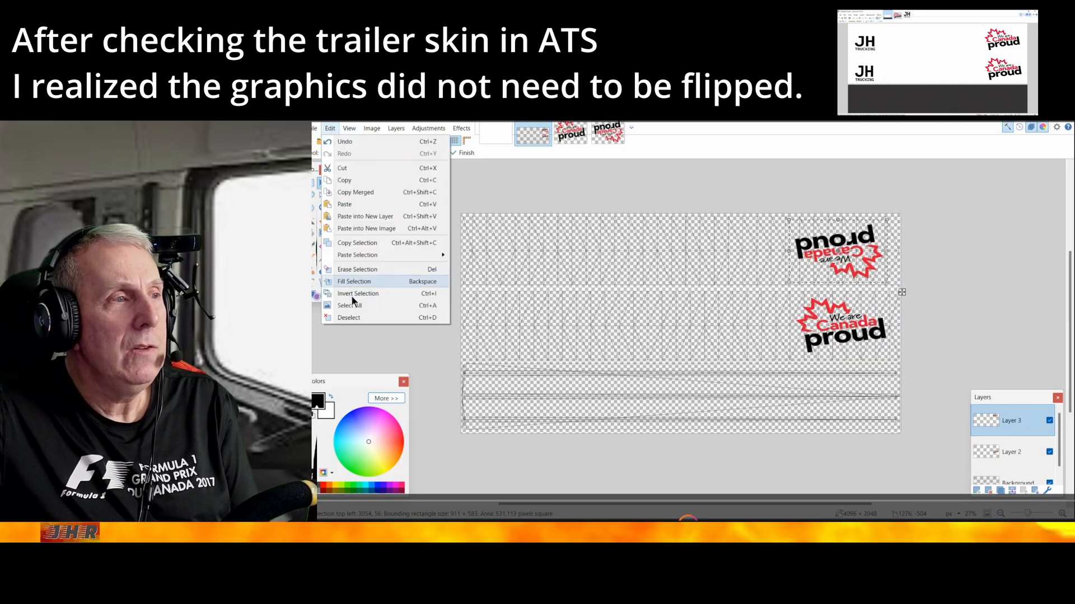
pyautogui.click(355, 317)
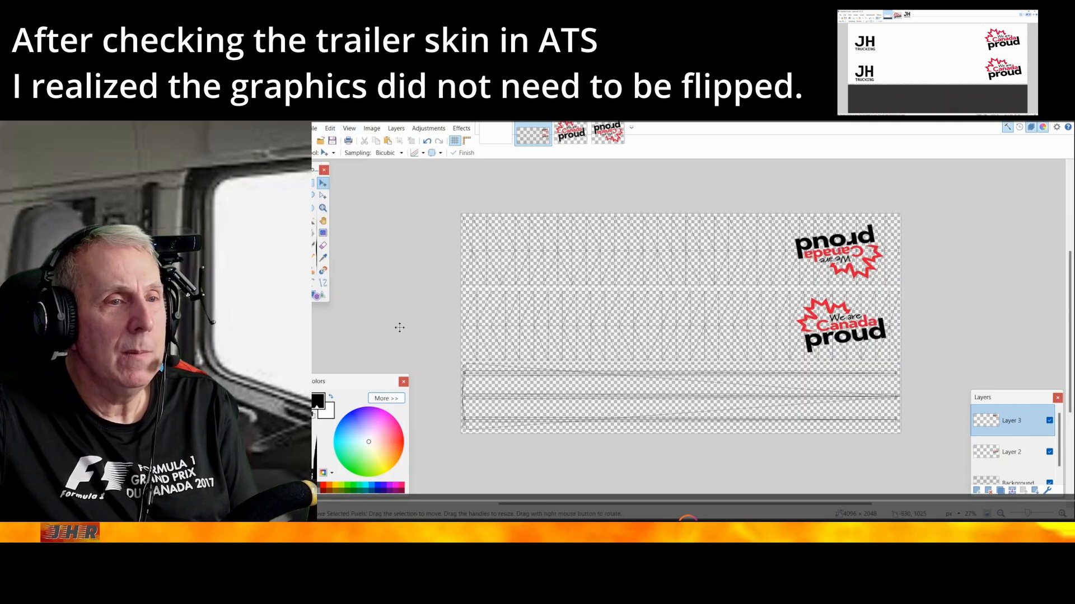
# Add a new layer to the trailer template and open the black-on-white JH Trucking logo as a separate image
pyautogui.click(976, 490)
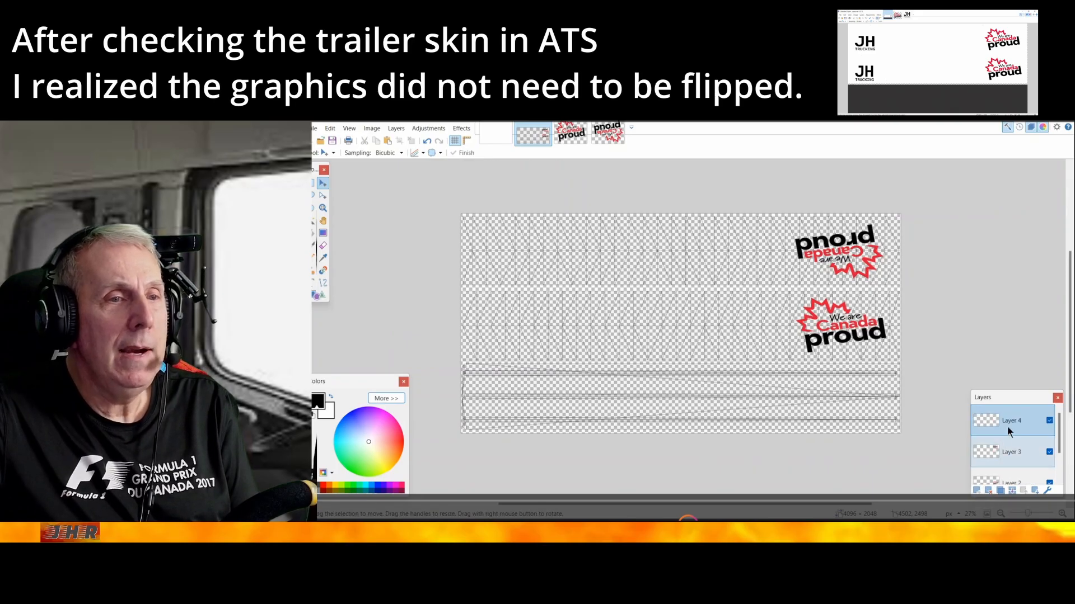
pyautogui.click(314, 129)
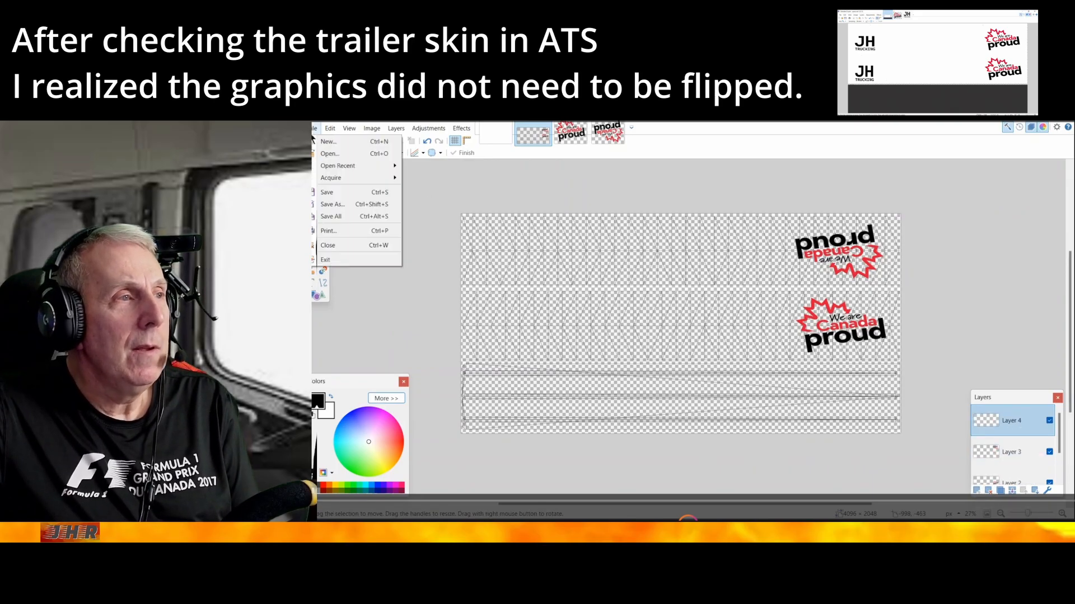
pyautogui.click(326, 154)
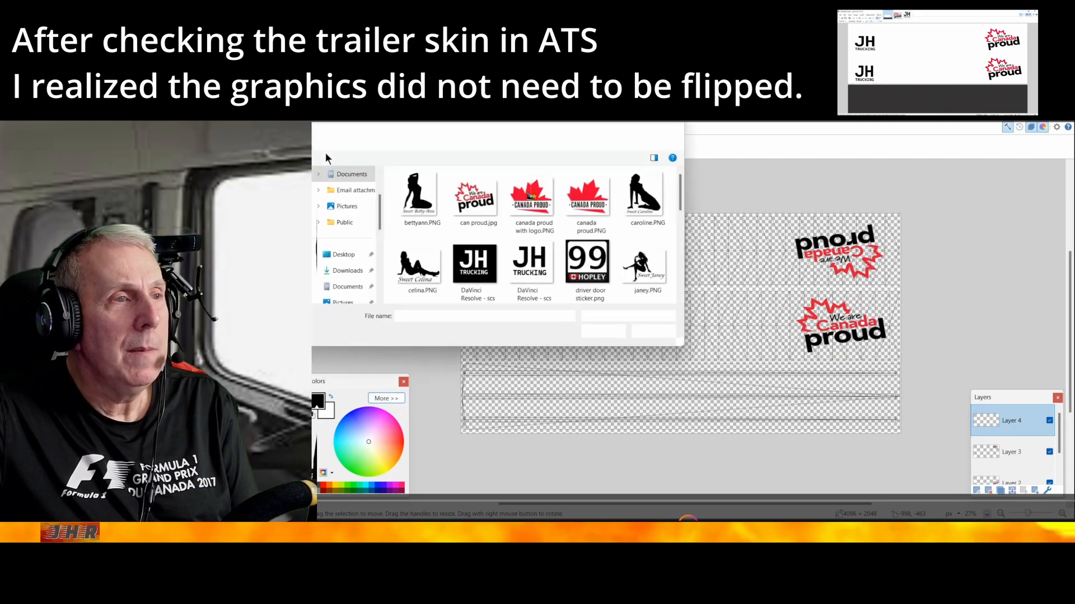
pyautogui.doubleClick(526, 262)
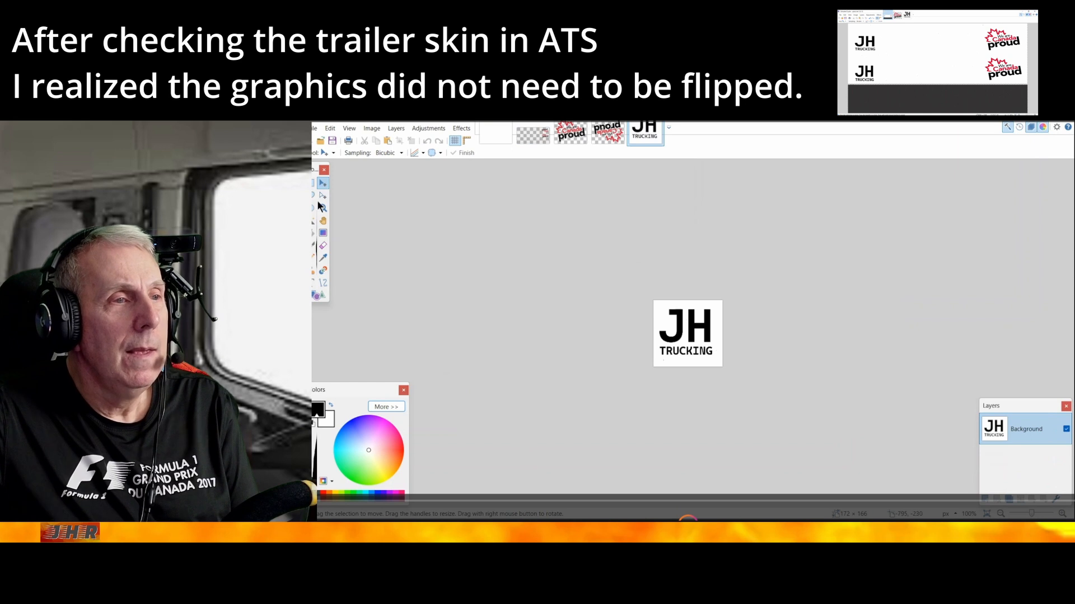
# Erase the white background around the lettering of the JH Trucking logo with the Magic Wand
pyautogui.click(313, 224)
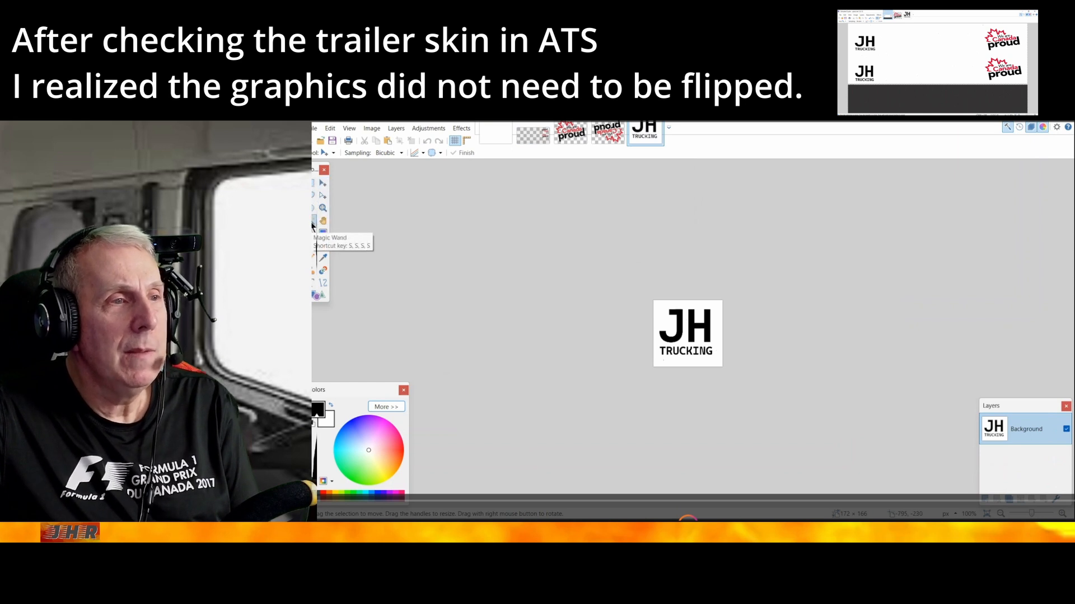
pyautogui.click(660, 316)
pyautogui.press('Delete')
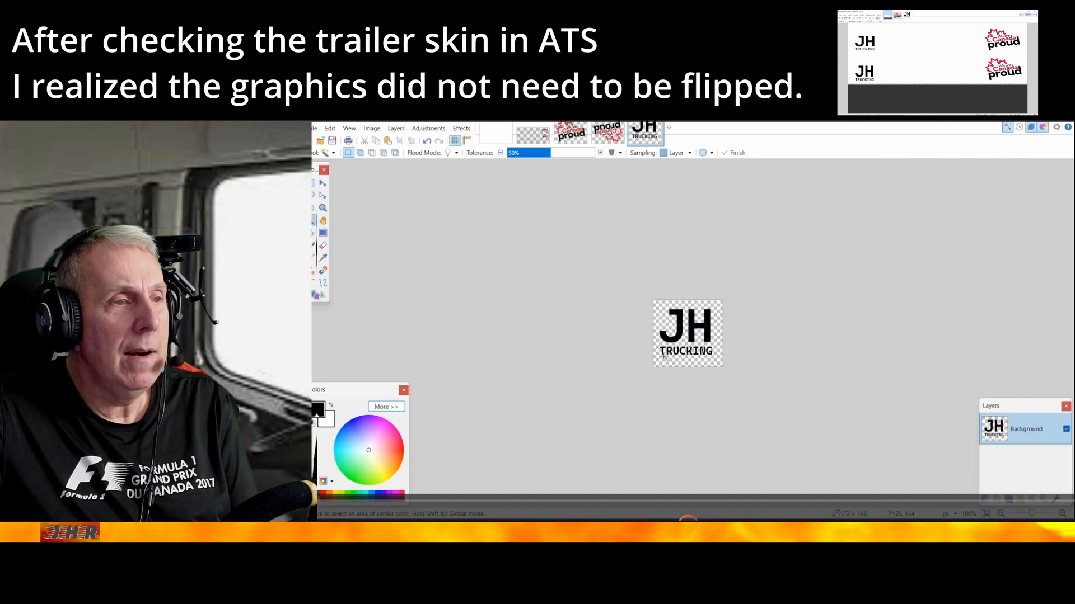
pyautogui.scroll(2, 664, 356)
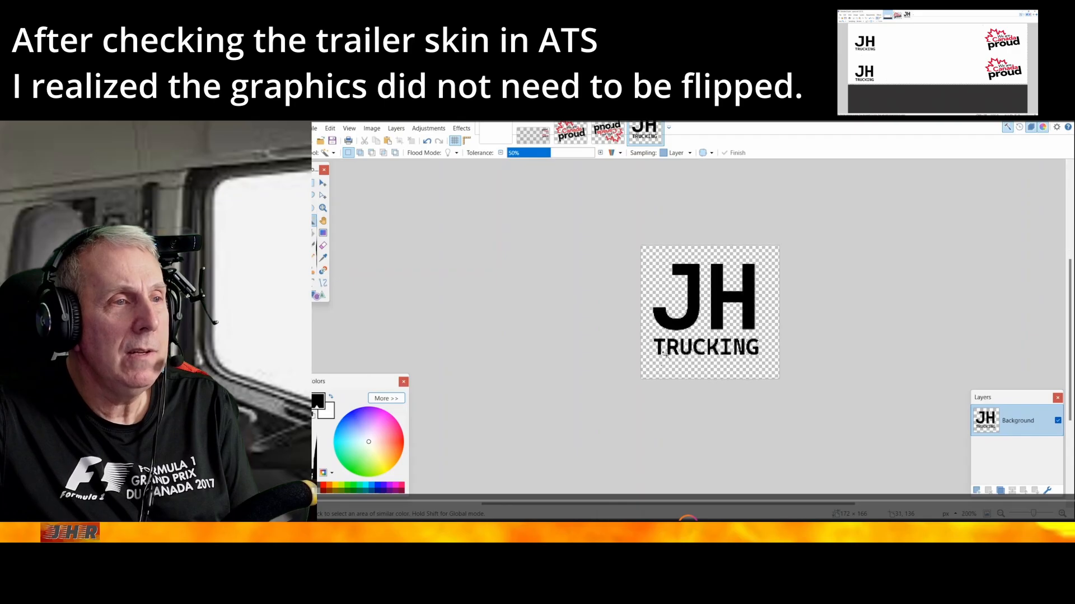
pyautogui.scroll(1, 664, 353)
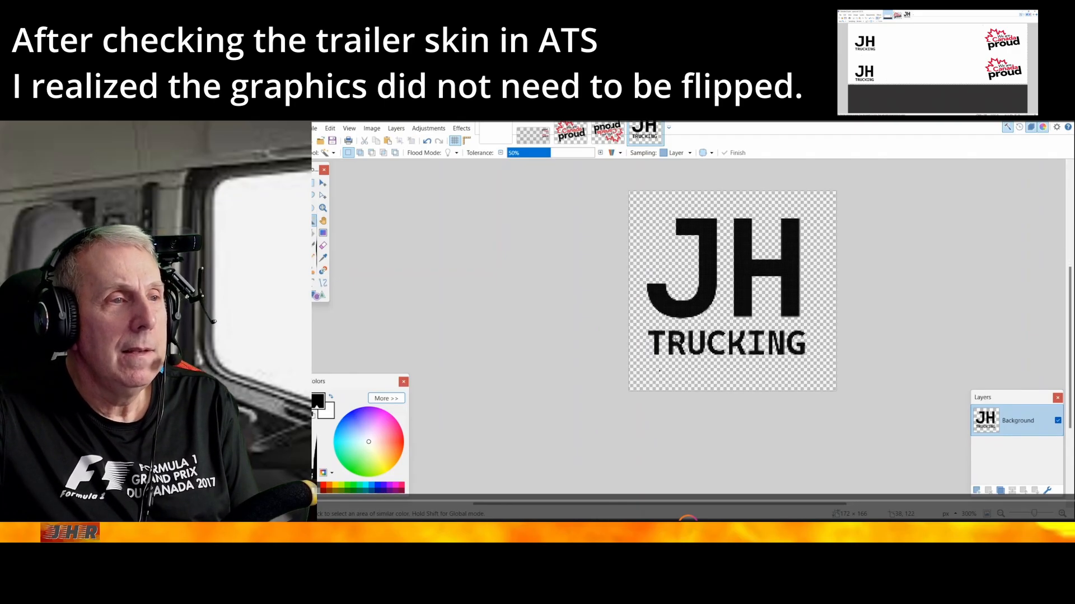
# Copy the transparent JH Trucking logo and paste it into Layer 4 of the trailer template
pyautogui.click(329, 128)
pyautogui.click(344, 181)
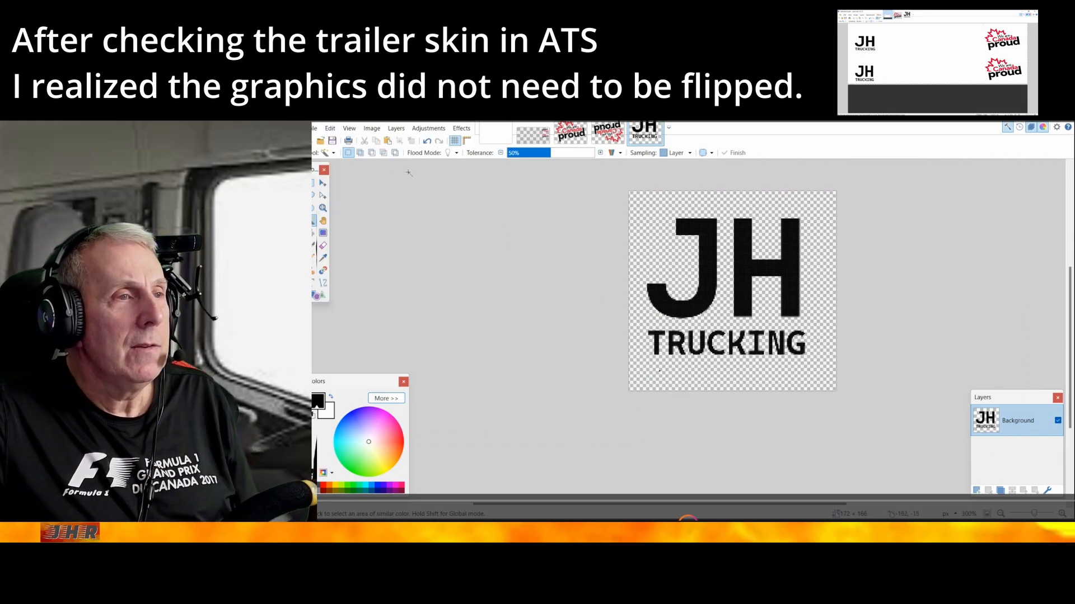
pyautogui.click(524, 140)
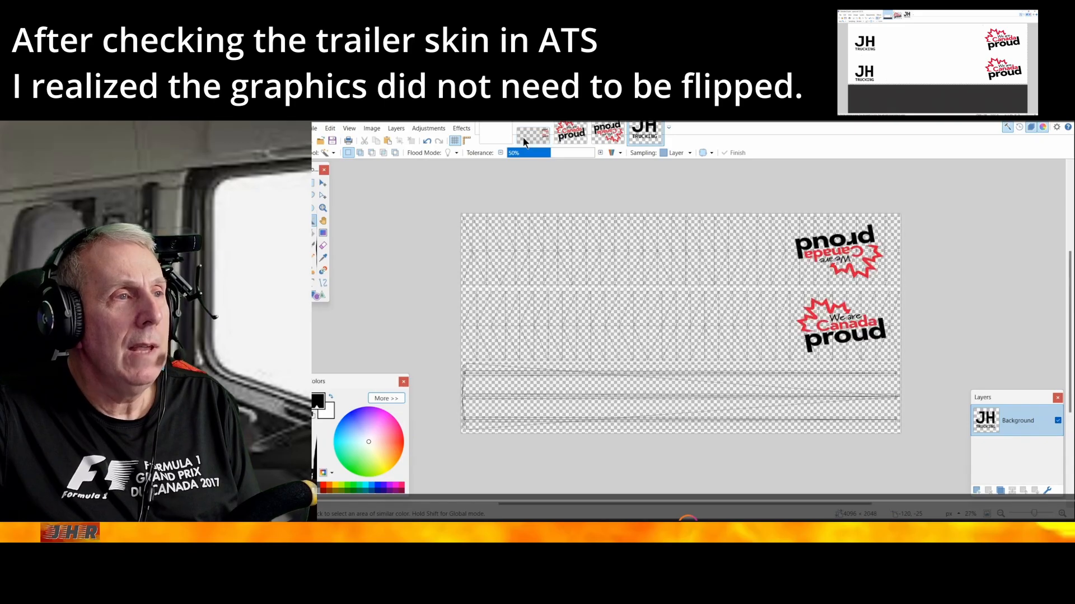
pyautogui.click(329, 128)
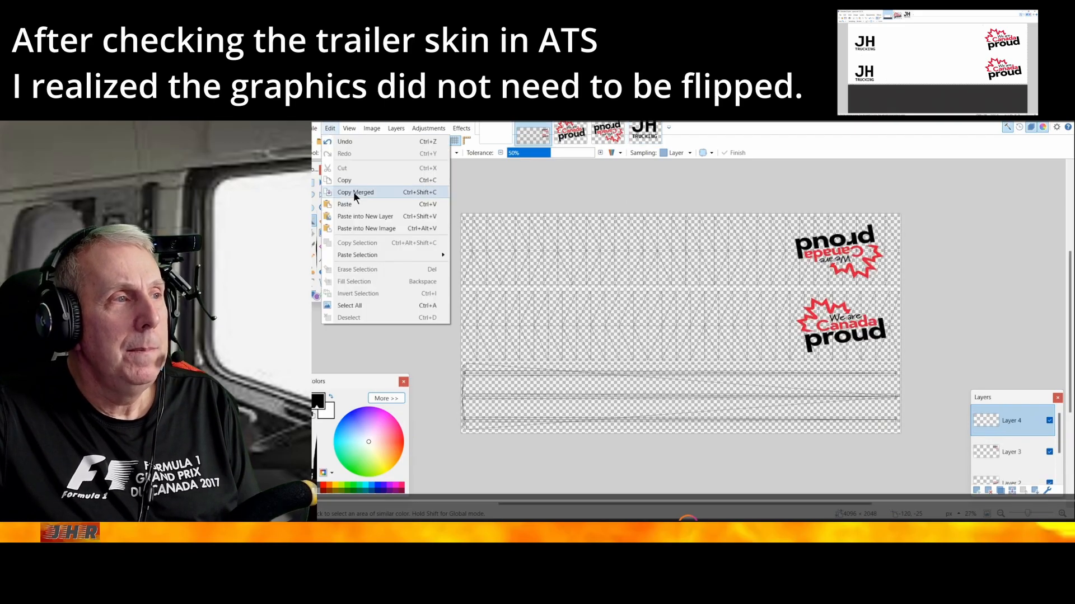
pyautogui.click(345, 205)
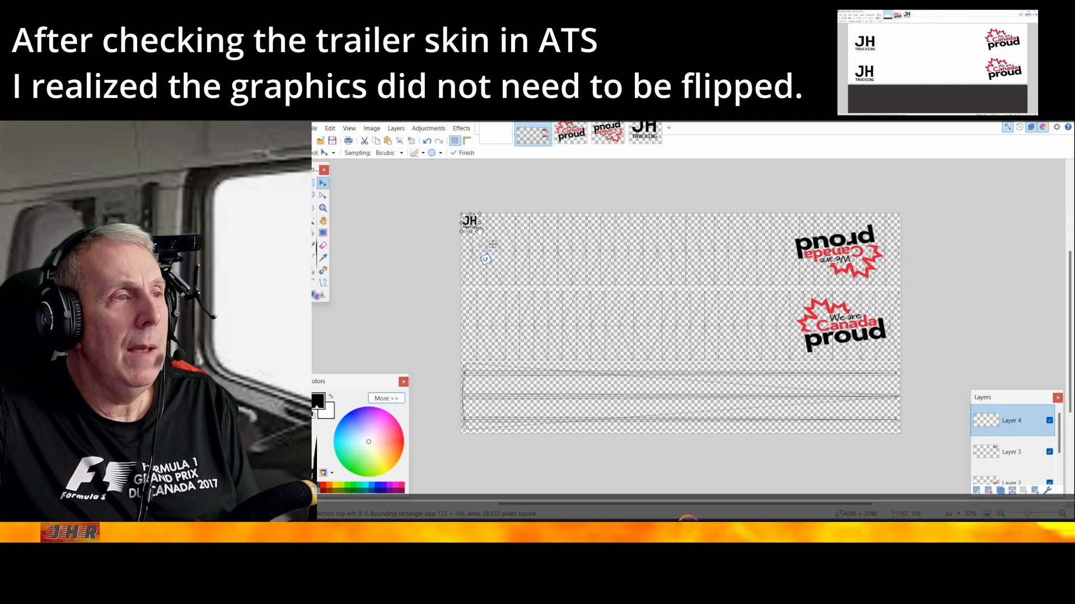
# Enlarge the pasted JH Trucking logo to about 554 × 514 px at the left end of the second side panel, and deselect it
pyautogui.moveTo(493, 244); pyautogui.dragTo(497, 256)
pyautogui.moveTo(505, 261); pyautogui.dragTo(547, 377)
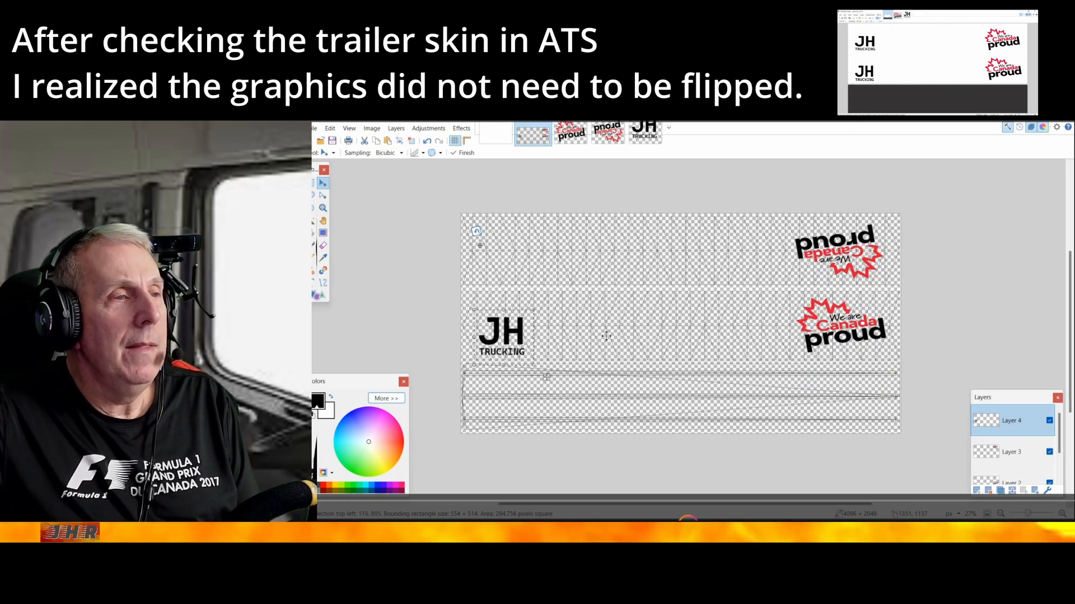
pyautogui.click(331, 128)
pyautogui.click(356, 316)
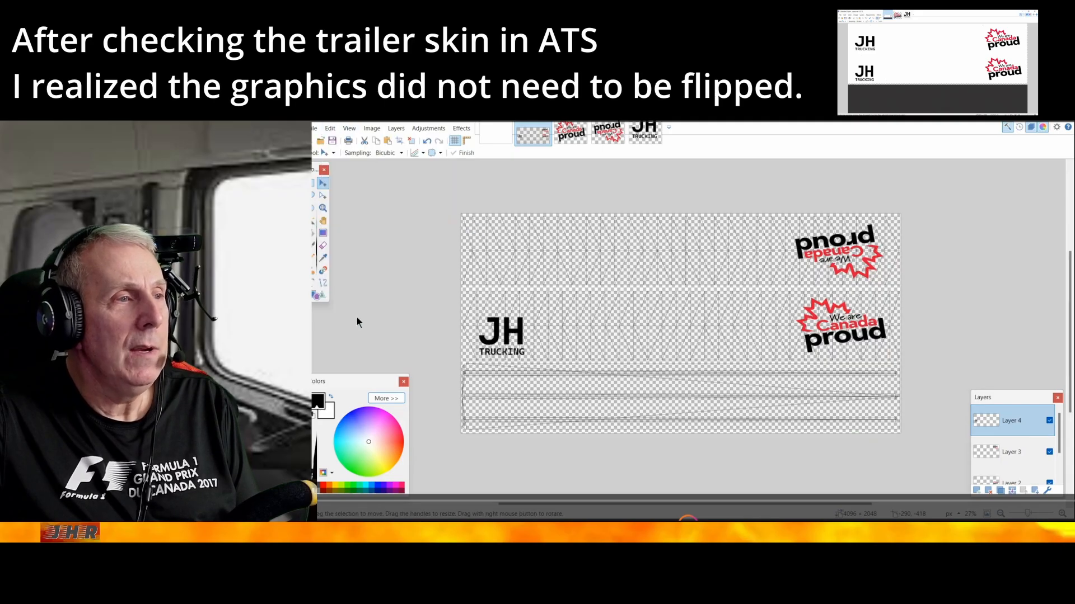
# Add another new layer above Layer 4 and open the black-on-white JH Trucking logo again as a separate image
pyautogui.click(976, 491)
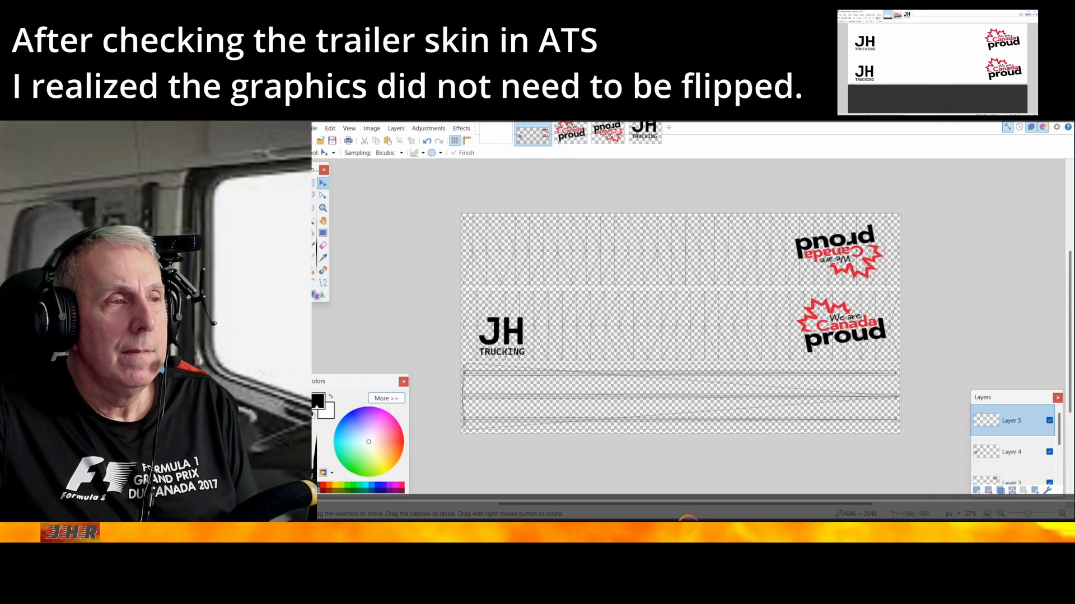
pyautogui.click(312, 129)
pyautogui.click(328, 153)
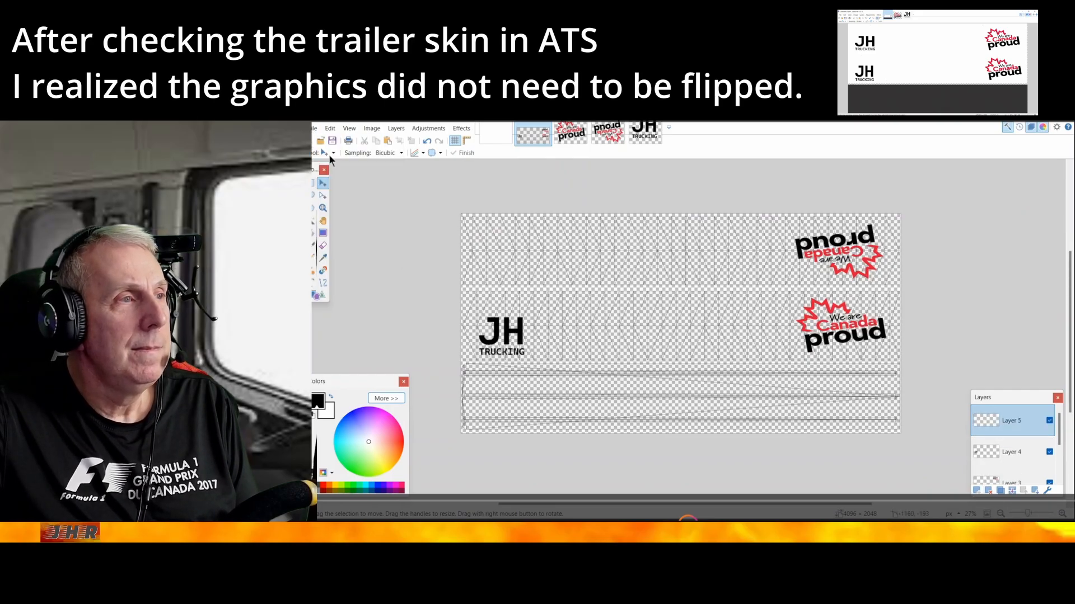
pyautogui.doubleClick(520, 255)
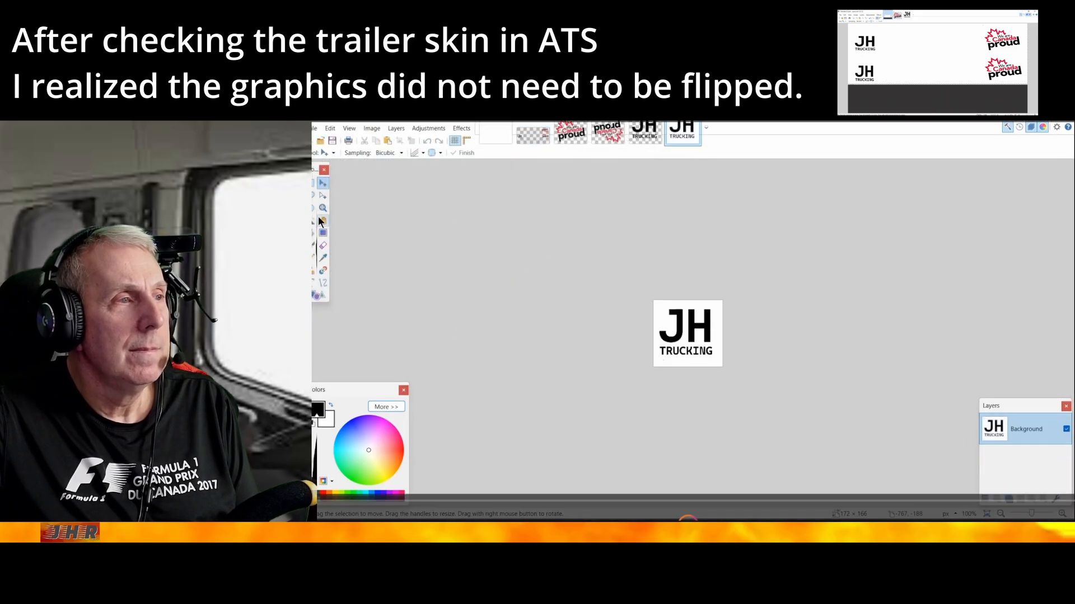
# Erase the white background of the reopened JH Trucking logo with the Magic Wand
pyautogui.click(313, 221)
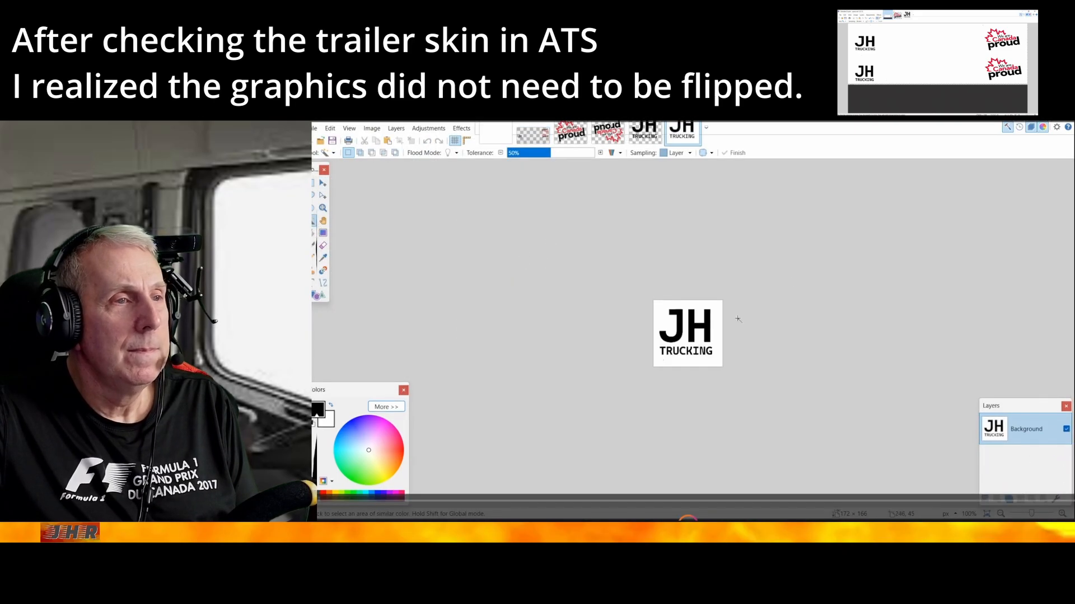
pyautogui.click(670, 334)
pyautogui.press('Delete')
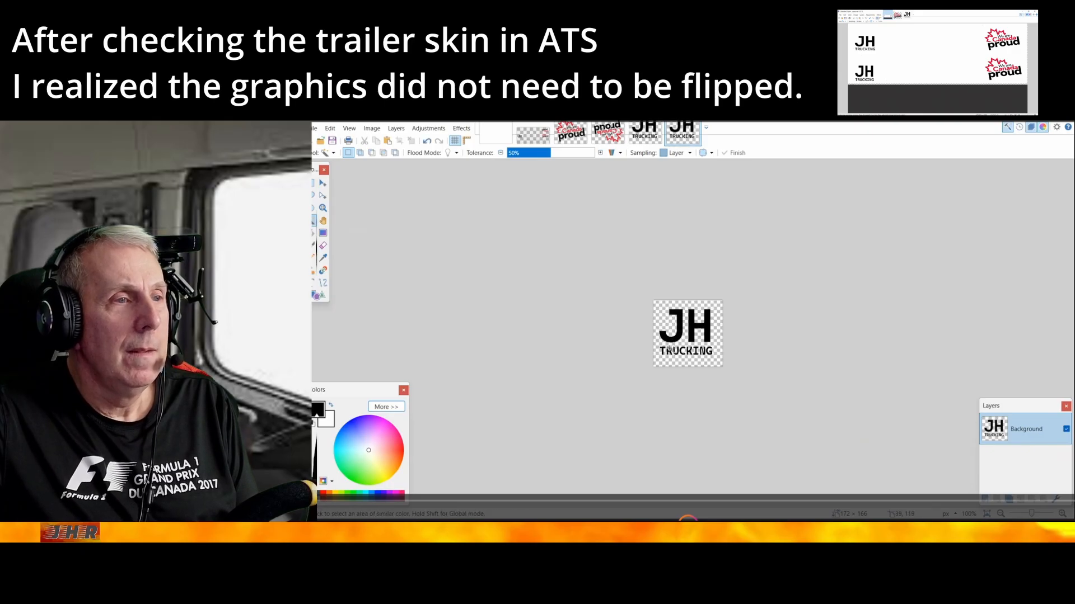
pyautogui.click(668, 350)
pyautogui.press('Delete')
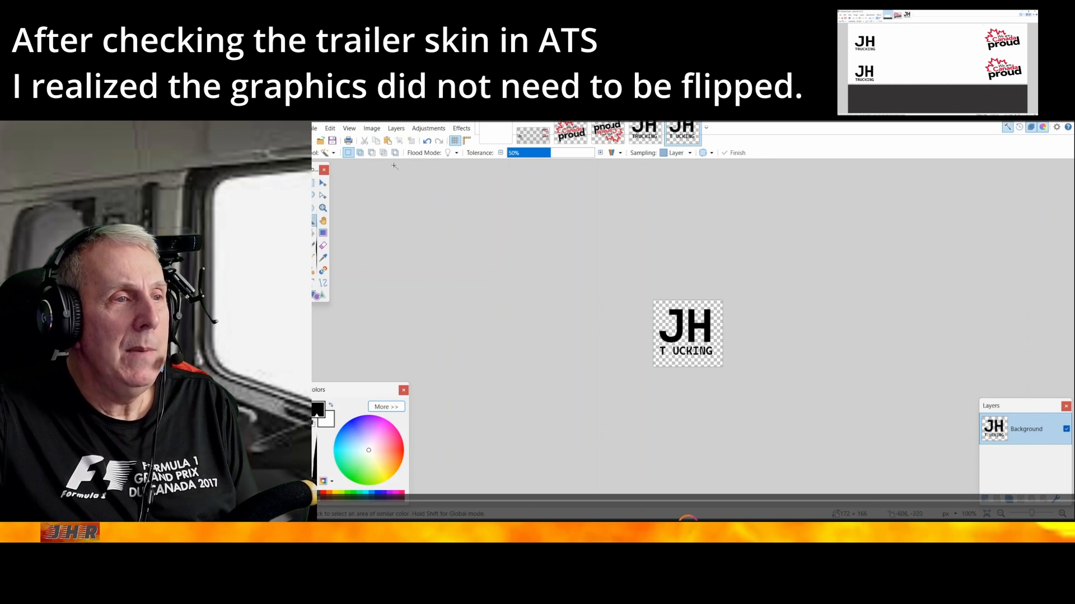
pyautogui.click(330, 129)
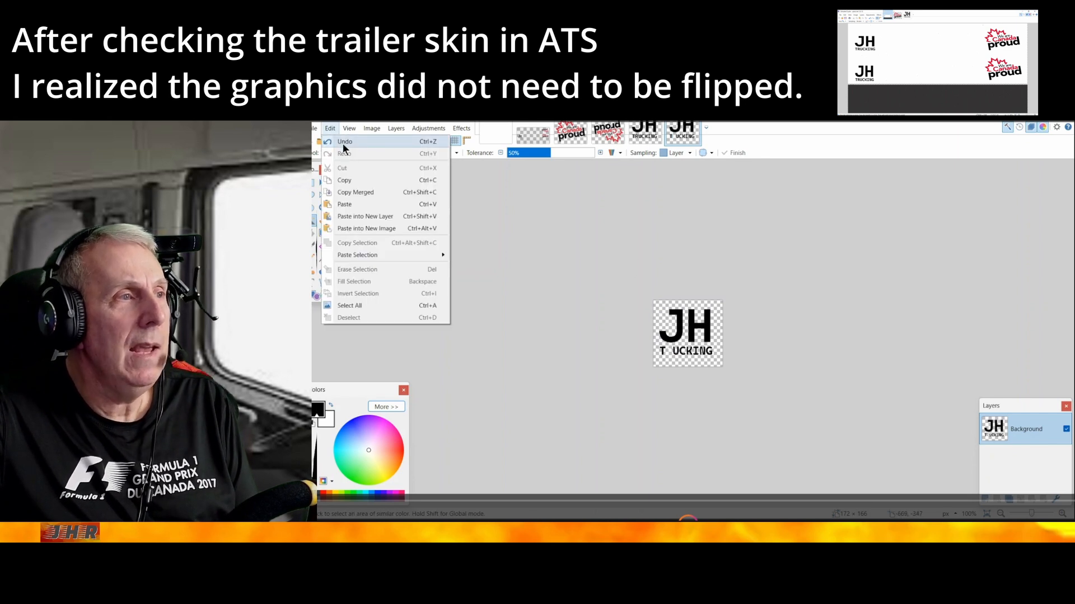
pyautogui.click(344, 143)
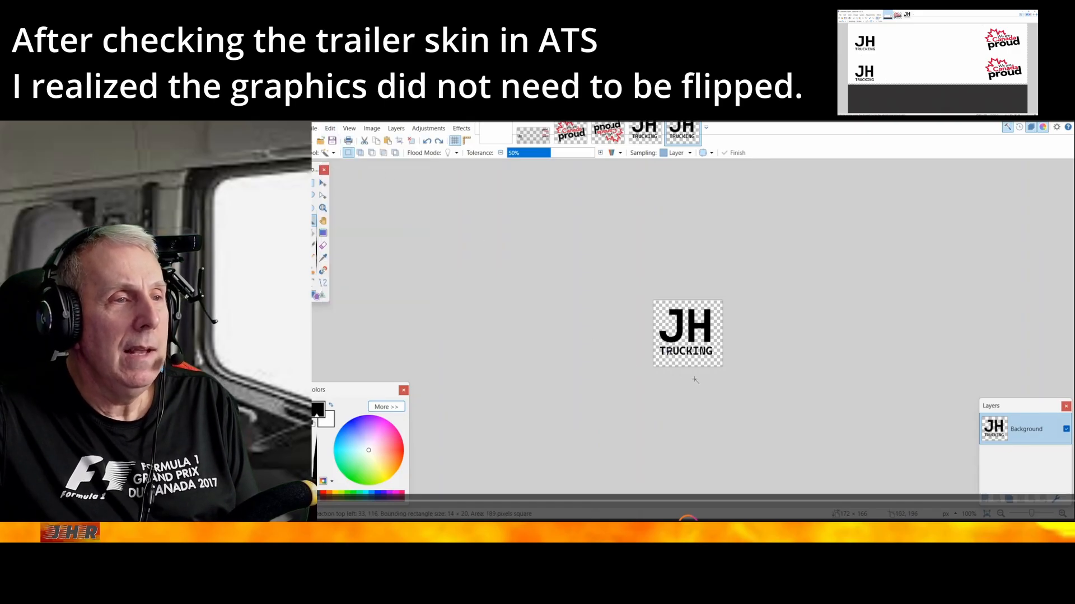
pyautogui.scroll(3, 694, 380)
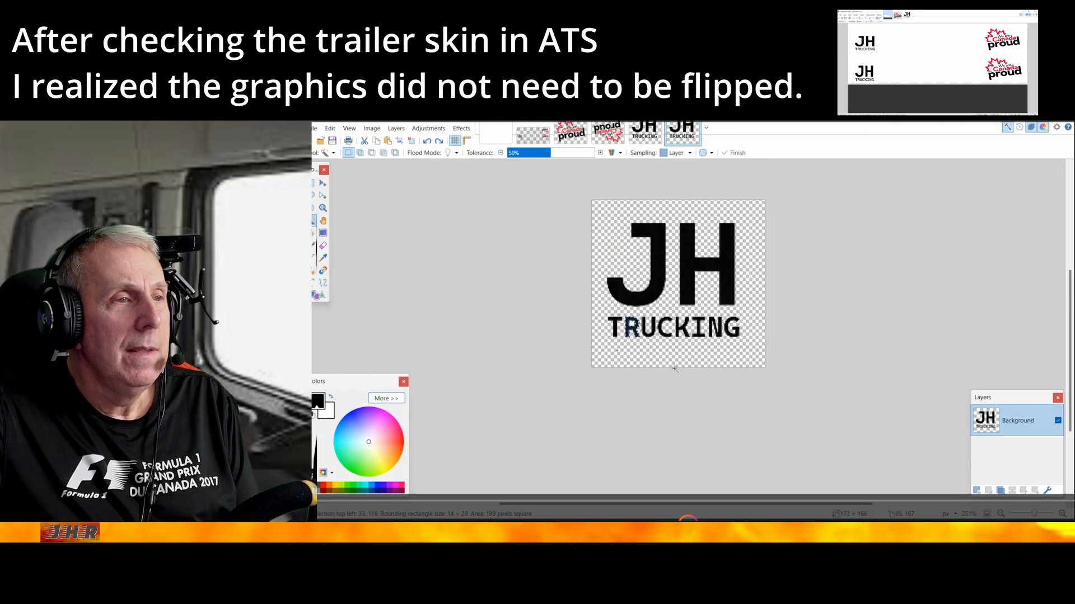
pyautogui.hotkey('ctrl', 'd')
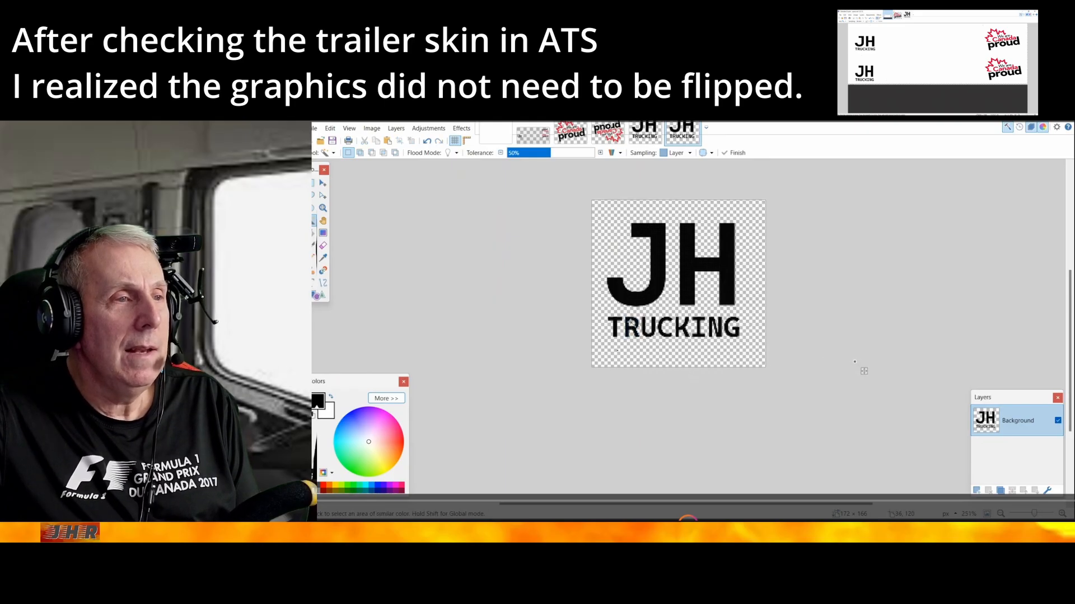
pyautogui.click(638, 332)
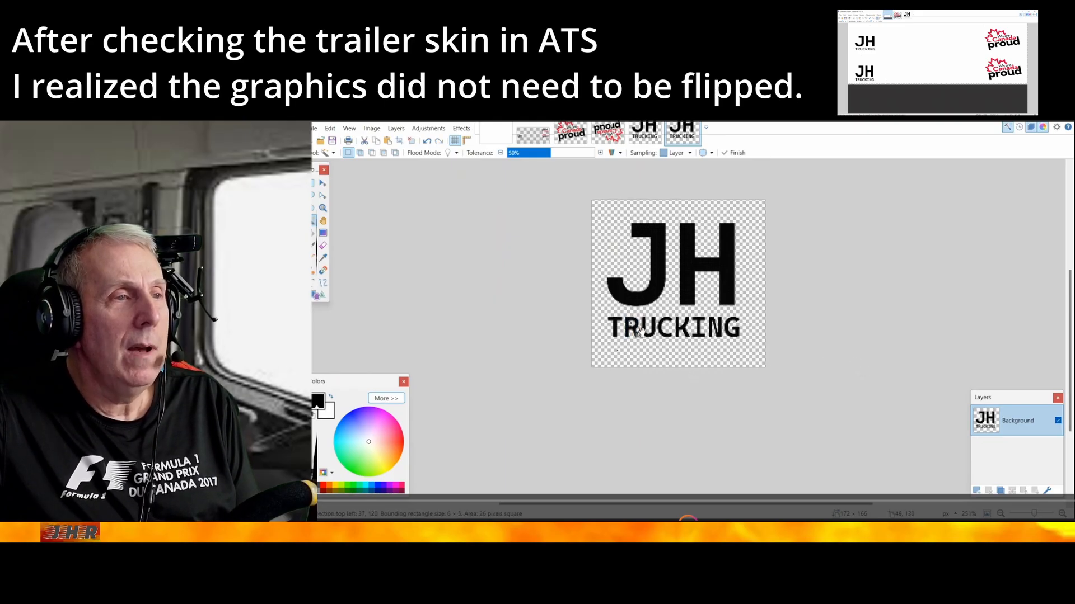
pyautogui.hotkey('ctrl', 'd')
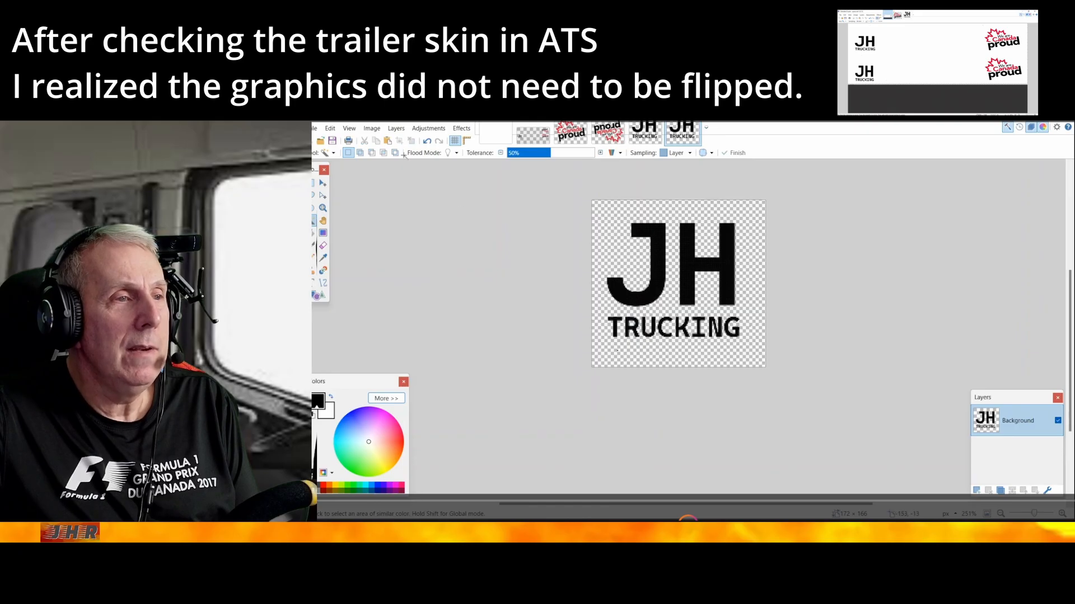
# Rotate the reopened transparent JH Trucking logo by 180°, copy it, and paste it into Layer 5 of the trailer template
pyautogui.click(396, 129)
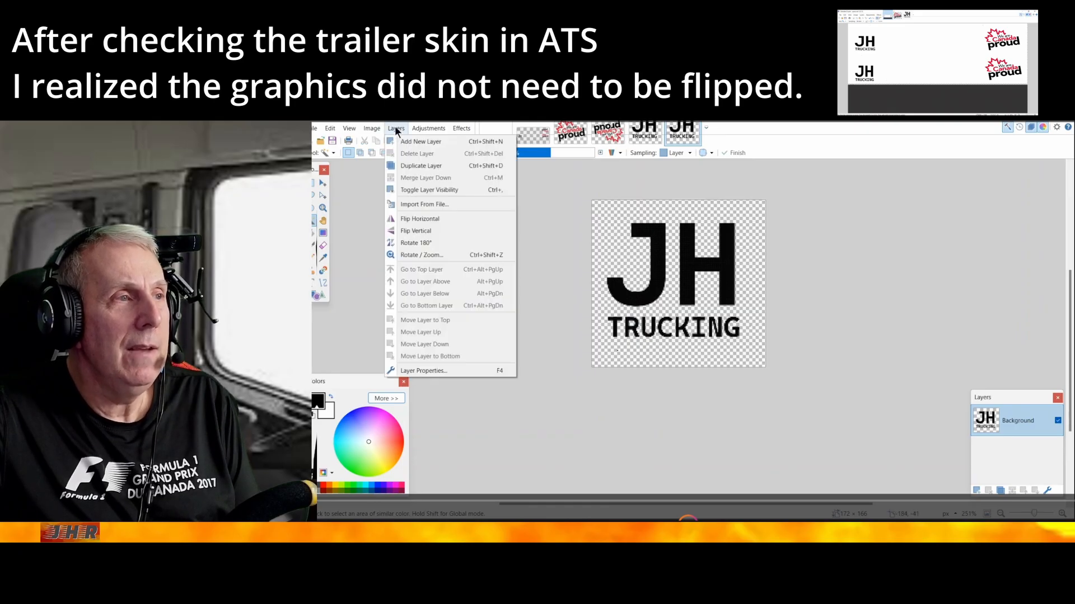
pyautogui.click(410, 243)
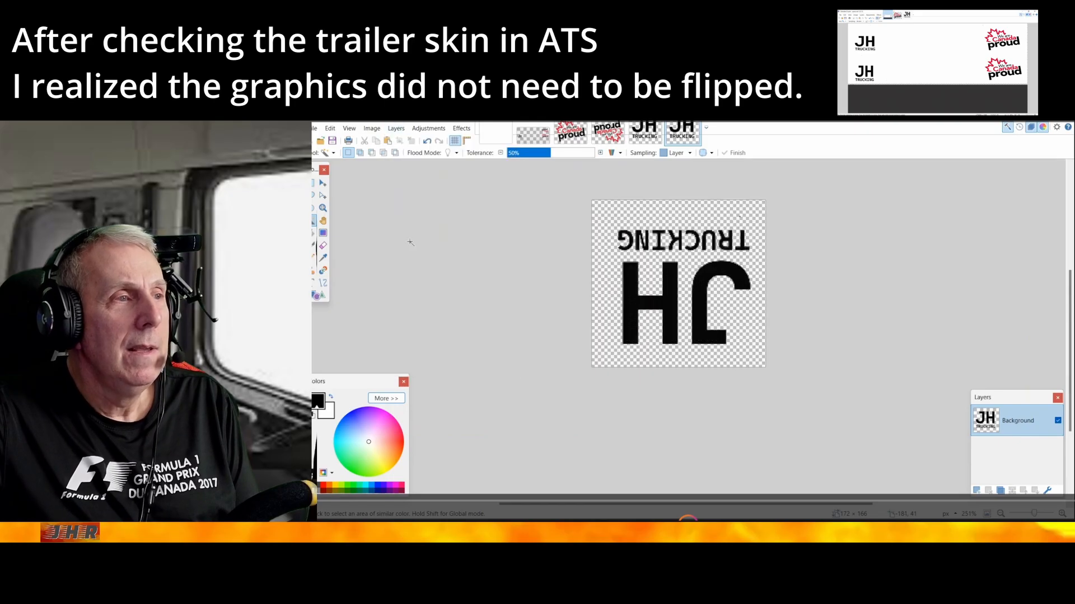
pyautogui.click(330, 129)
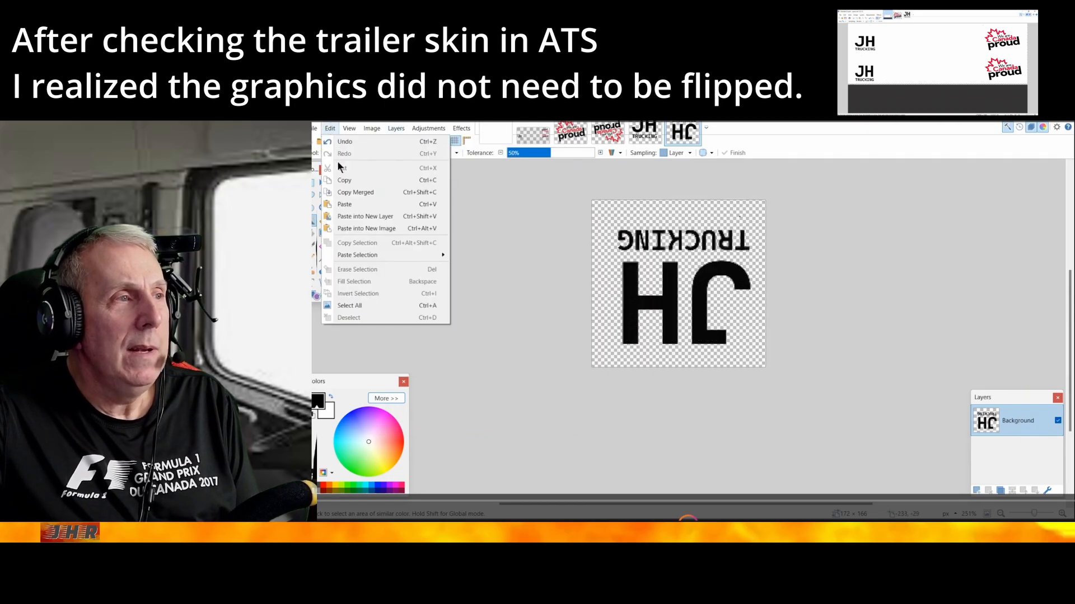
pyautogui.click(342, 179)
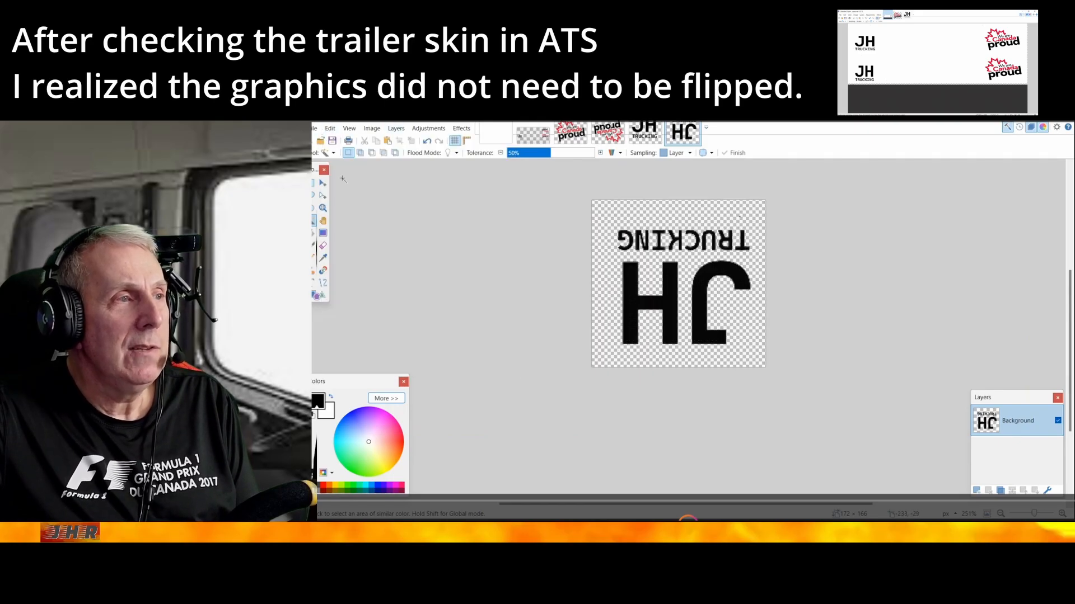
pyautogui.click(531, 134)
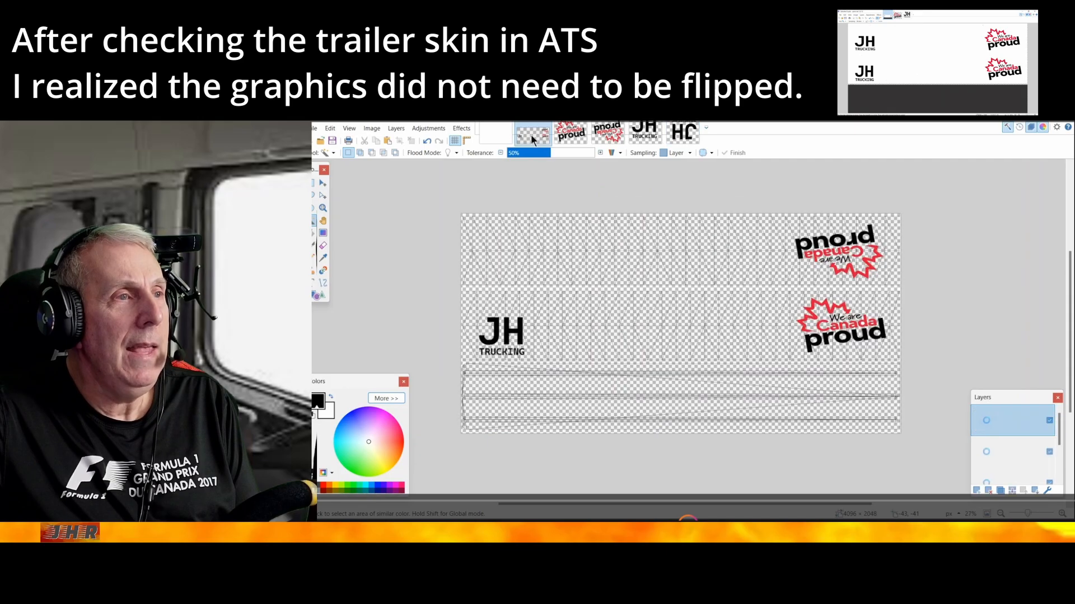
pyautogui.click(329, 128)
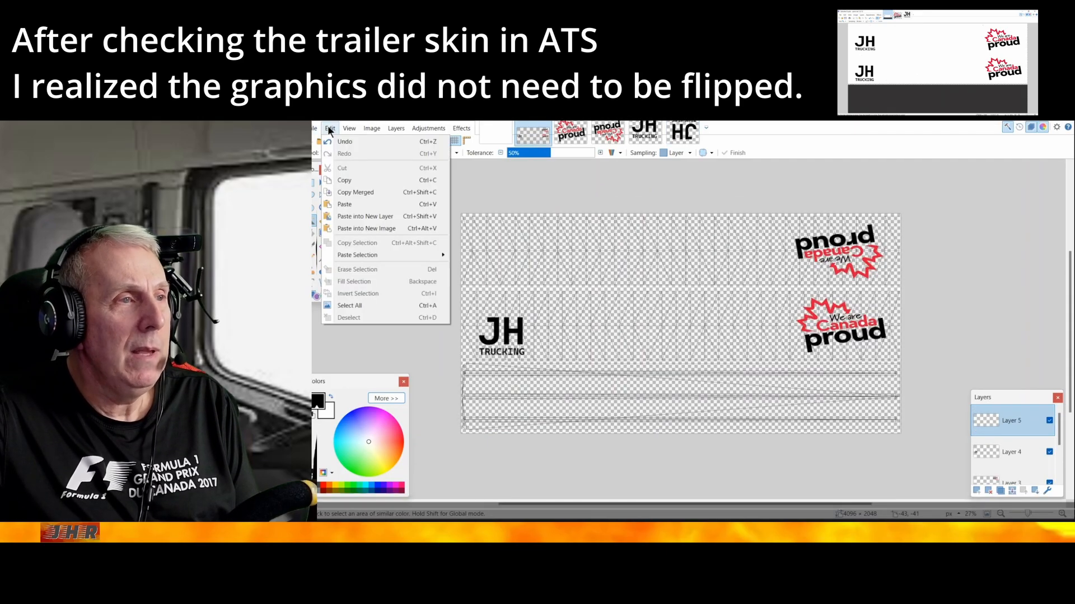
pyautogui.click(349, 203)
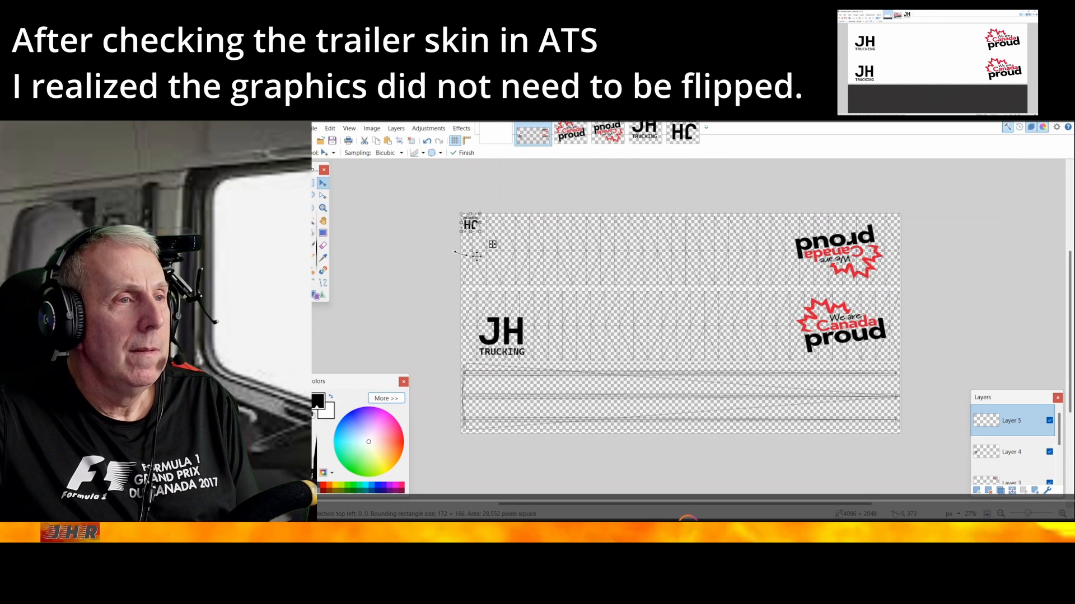
# Enlarge the pasted upside-down JH Trucking logo to about 542 px wide, place it at the left end of the first side panel, and deselect it
pyautogui.moveTo(477, 229); pyautogui.dragTo(525, 260)
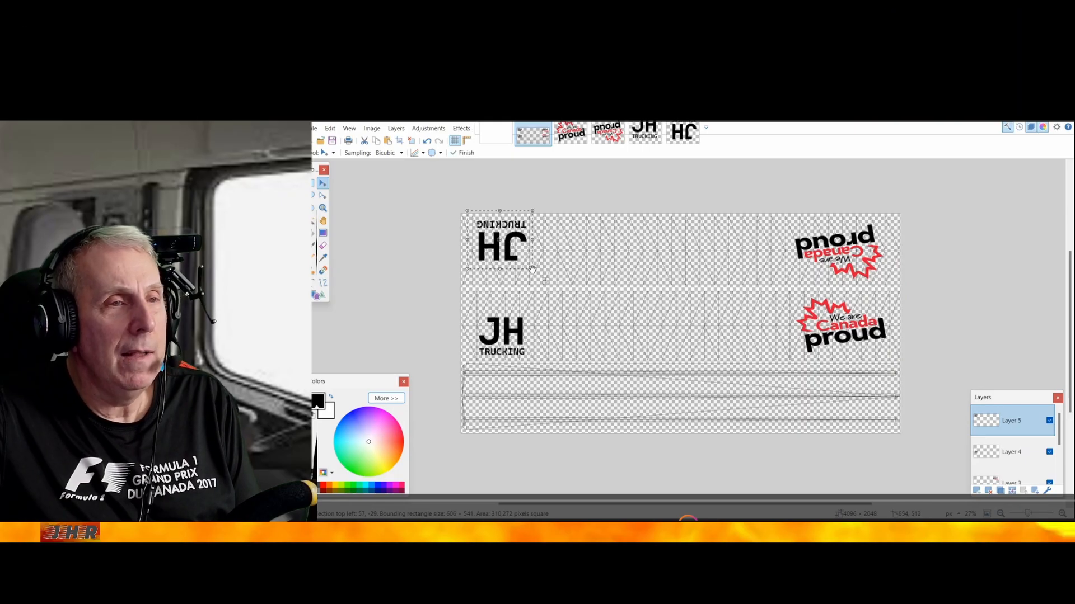
pyautogui.moveTo(533, 269); pyautogui.dragTo(523, 256)
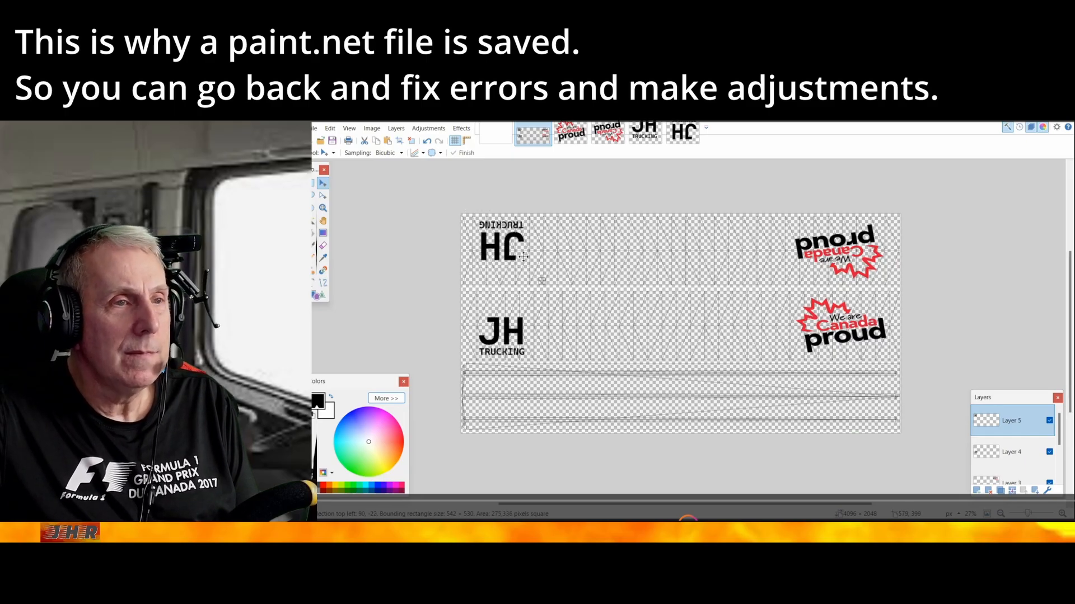
pyautogui.moveTo(523, 256); pyautogui.dragTo(522, 258)
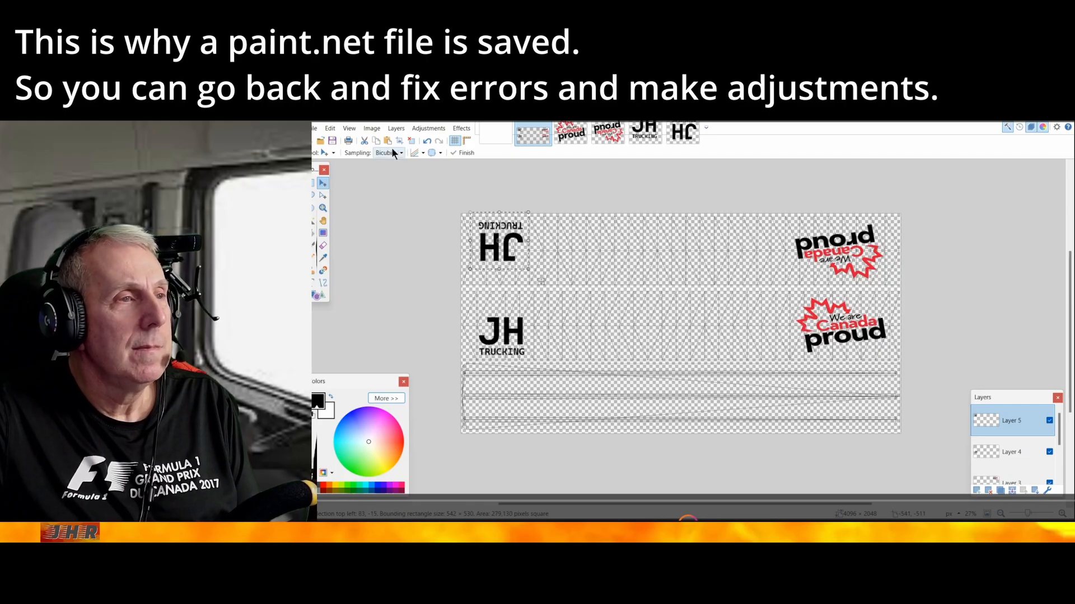
pyautogui.click(330, 129)
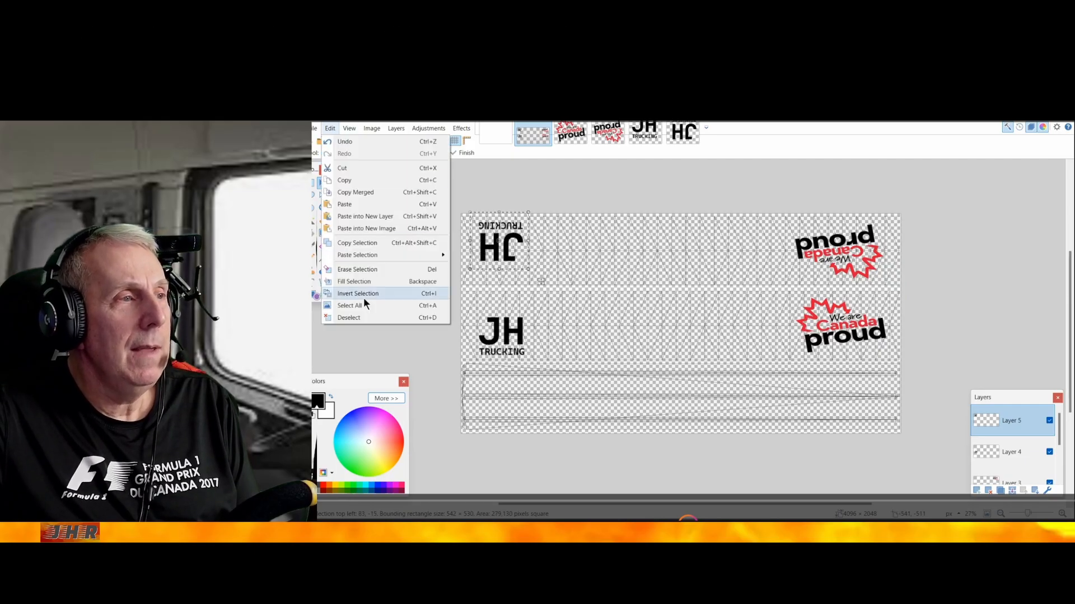
pyautogui.click(363, 320)
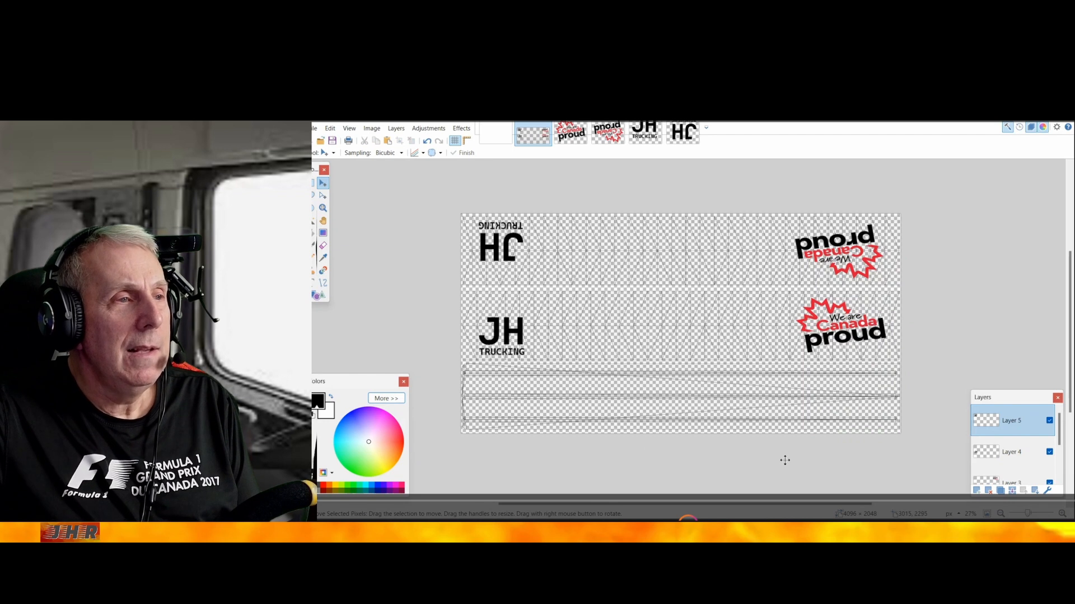
# Add a new layer above Layer 5 and open white.jpg from the colours folder inside Graphics as a separate image
pyautogui.click(976, 491)
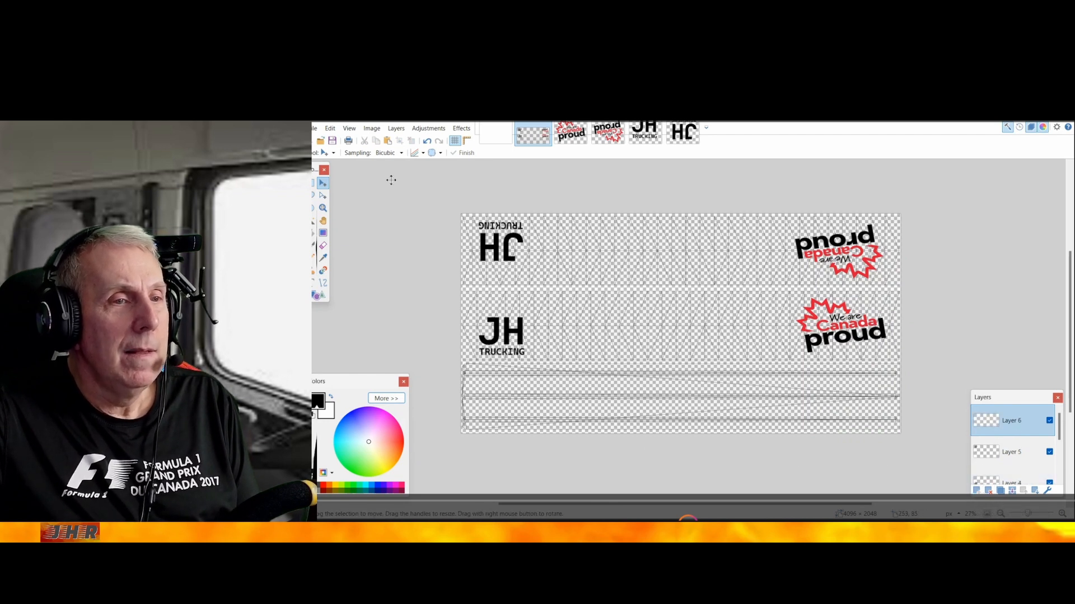
pyautogui.click(314, 129)
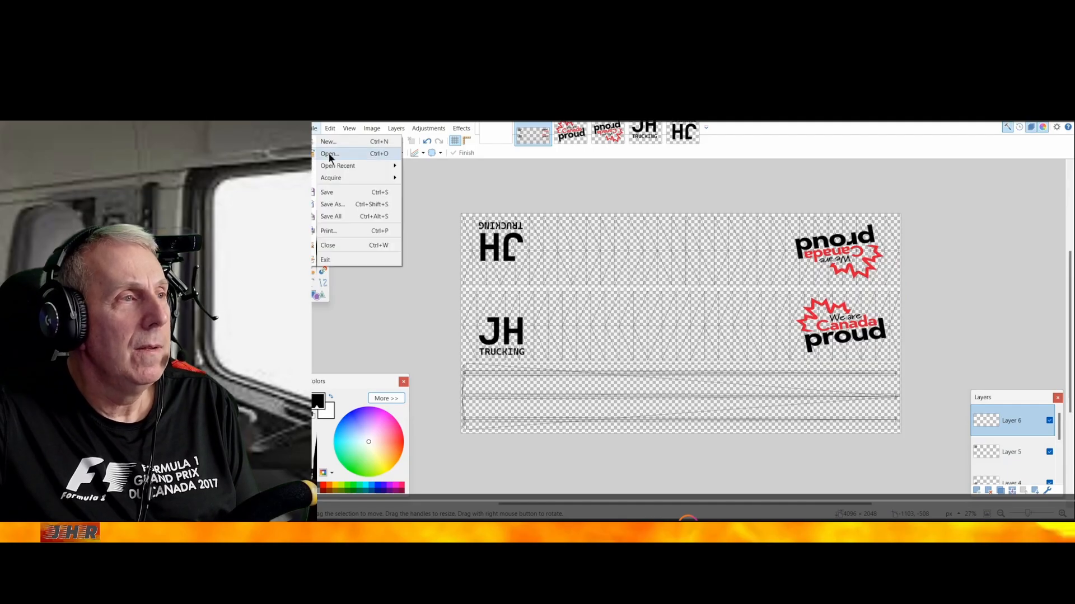
pyautogui.click(328, 153)
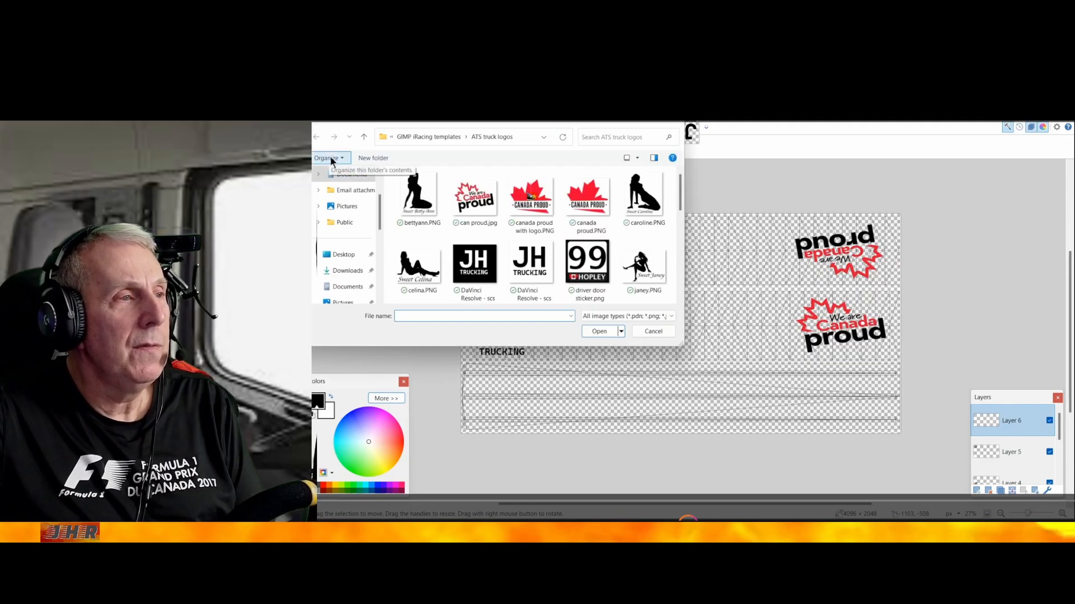
pyautogui.click(426, 136)
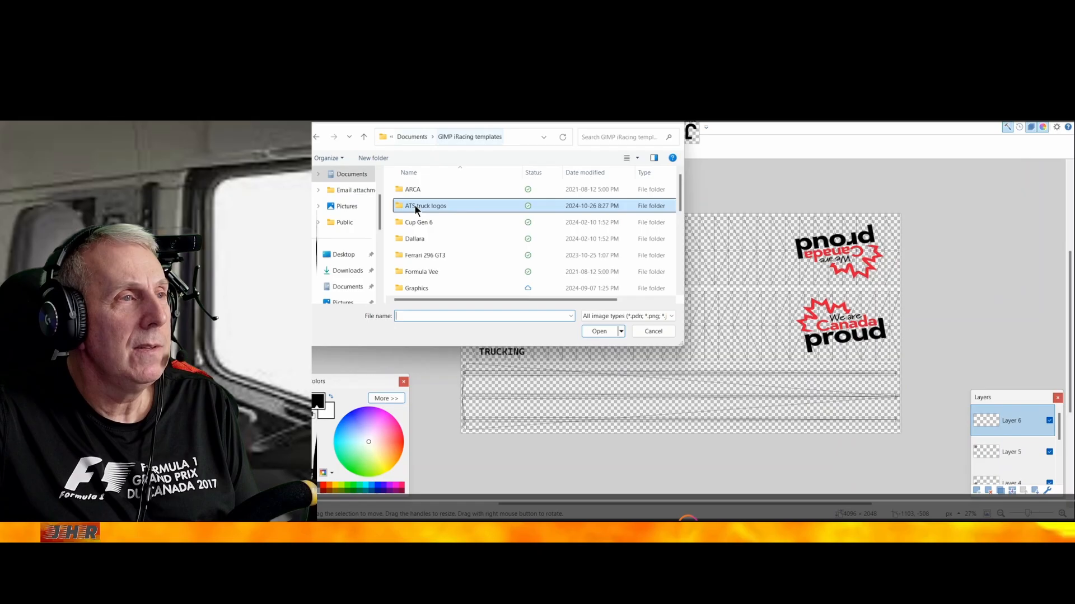
pyautogui.doubleClick(416, 287)
pyautogui.scroll(-2, 423, 269)
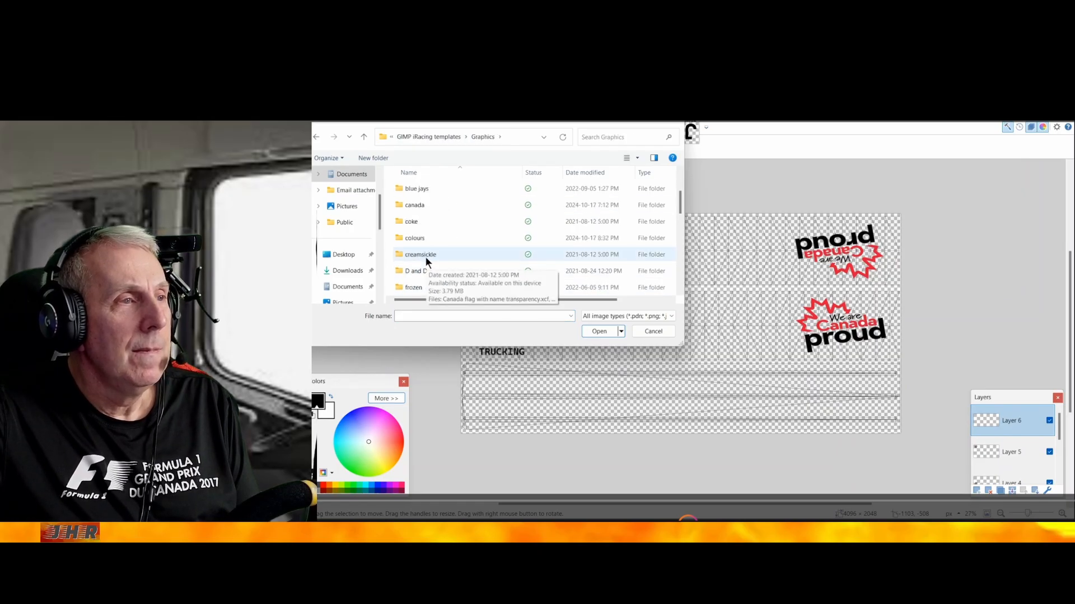
pyautogui.click(417, 237)
pyautogui.doubleClick(417, 237)
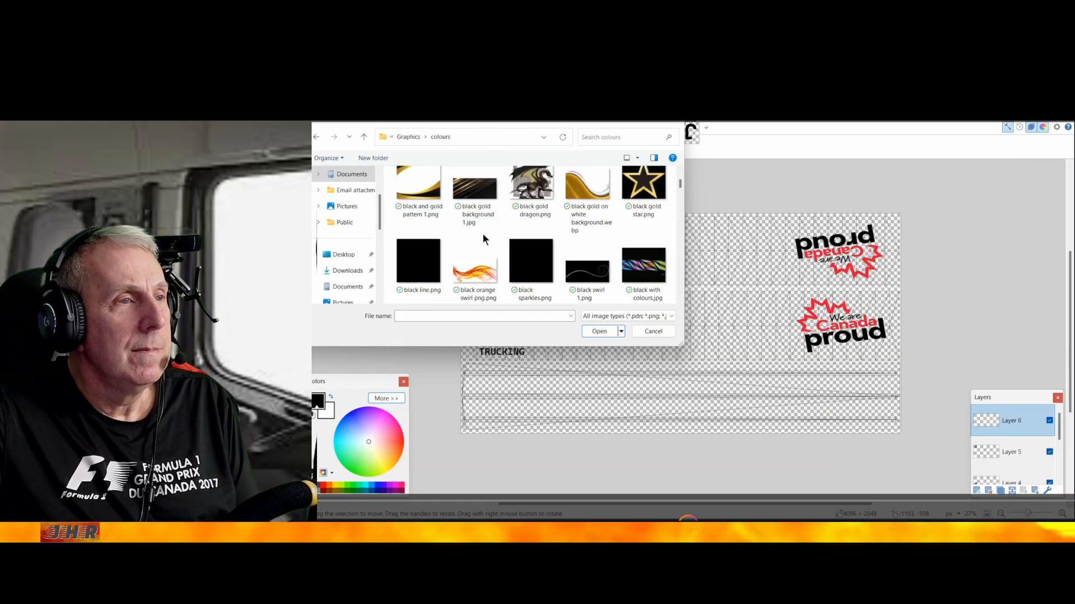
pyautogui.scroll(-10, 484, 238)
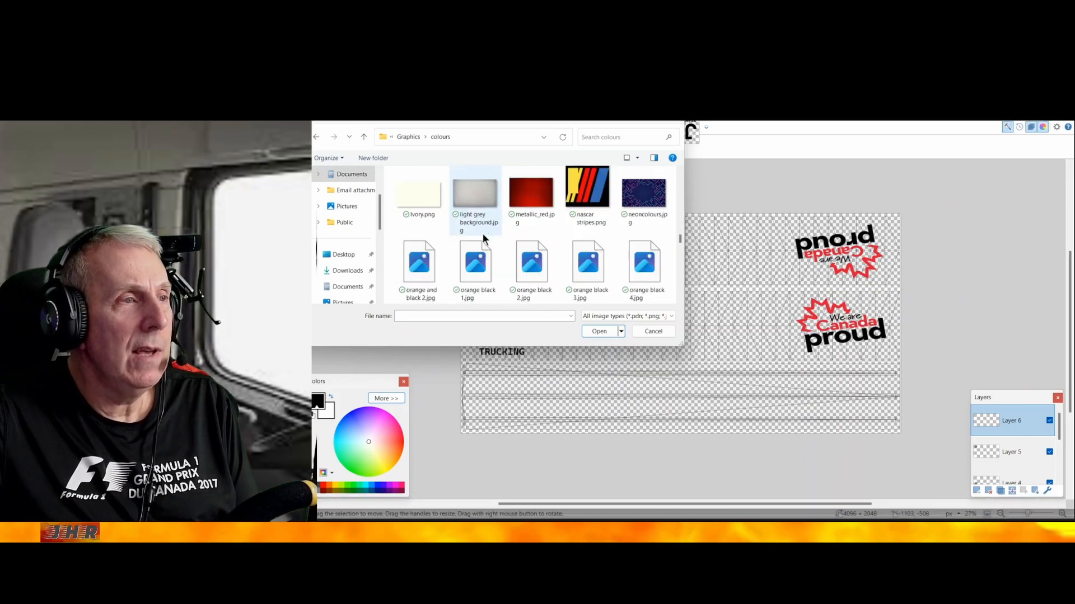
pyautogui.scroll(-8, 483, 234)
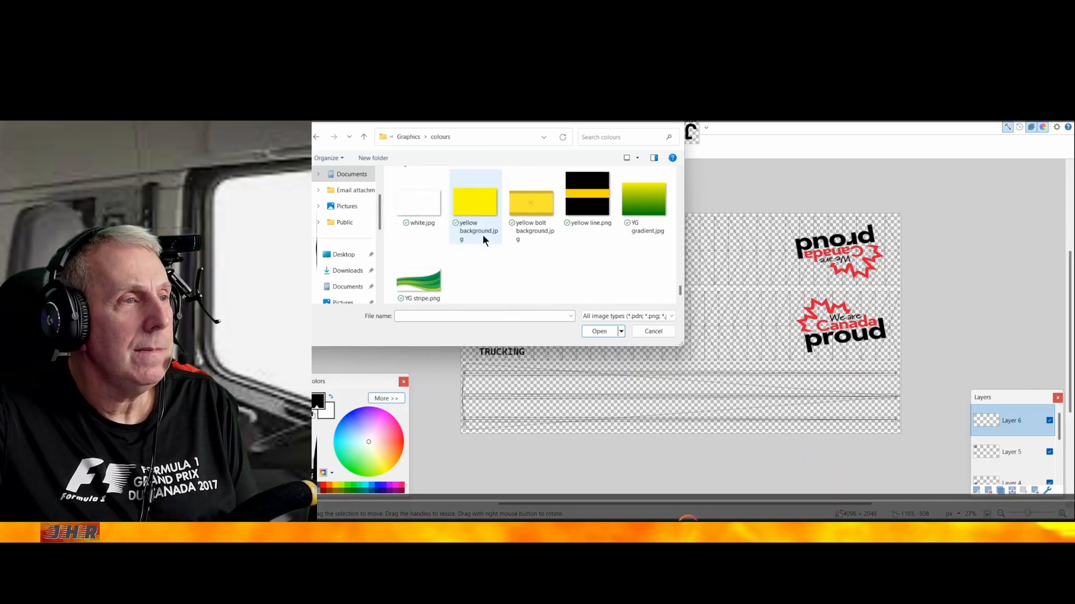
pyautogui.doubleClick(425, 202)
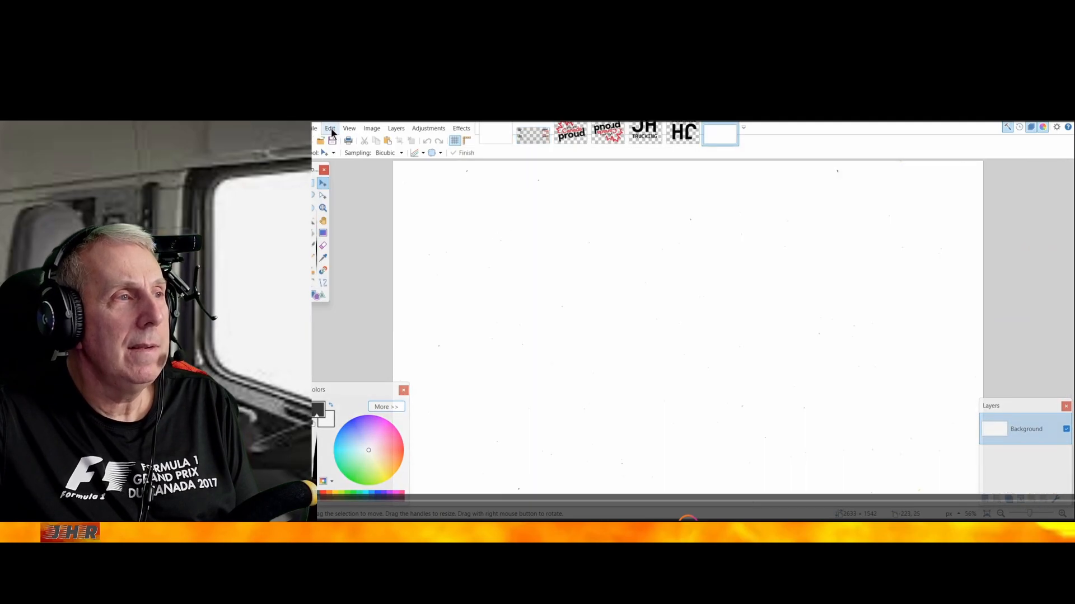
# Copy the plain white image and paste it into Layer 6 of the trailer template
pyautogui.click(331, 132)
pyautogui.click(345, 180)
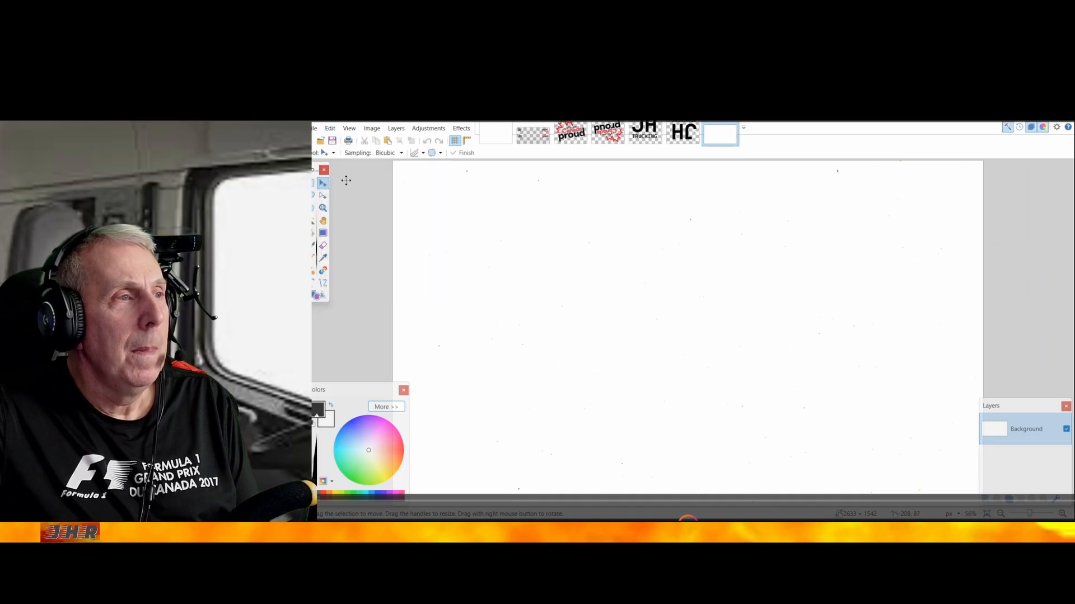
pyautogui.click(529, 133)
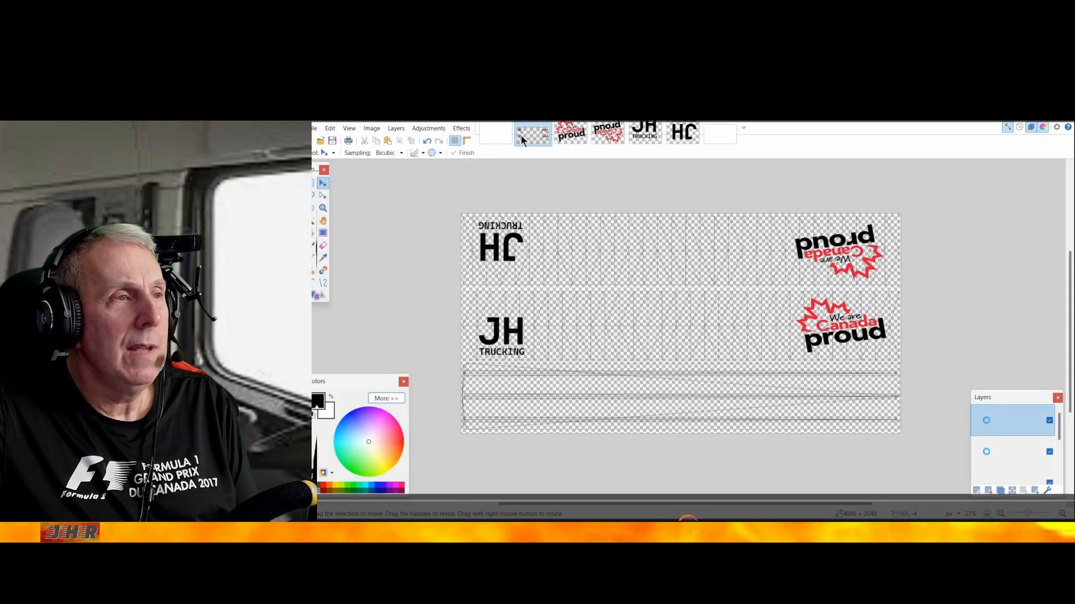
pyautogui.click(329, 129)
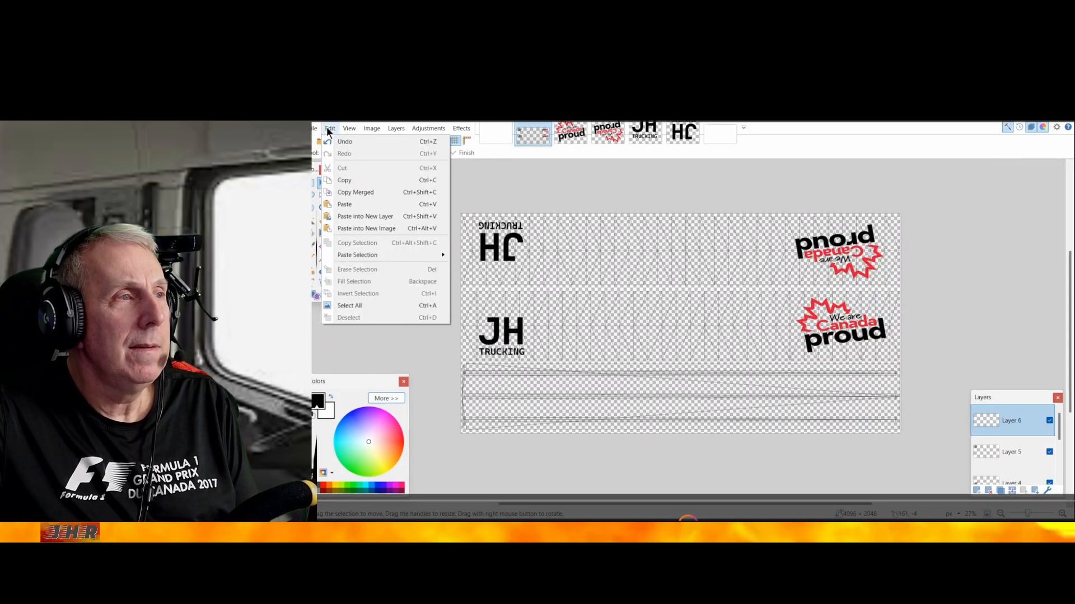
pyautogui.click(343, 204)
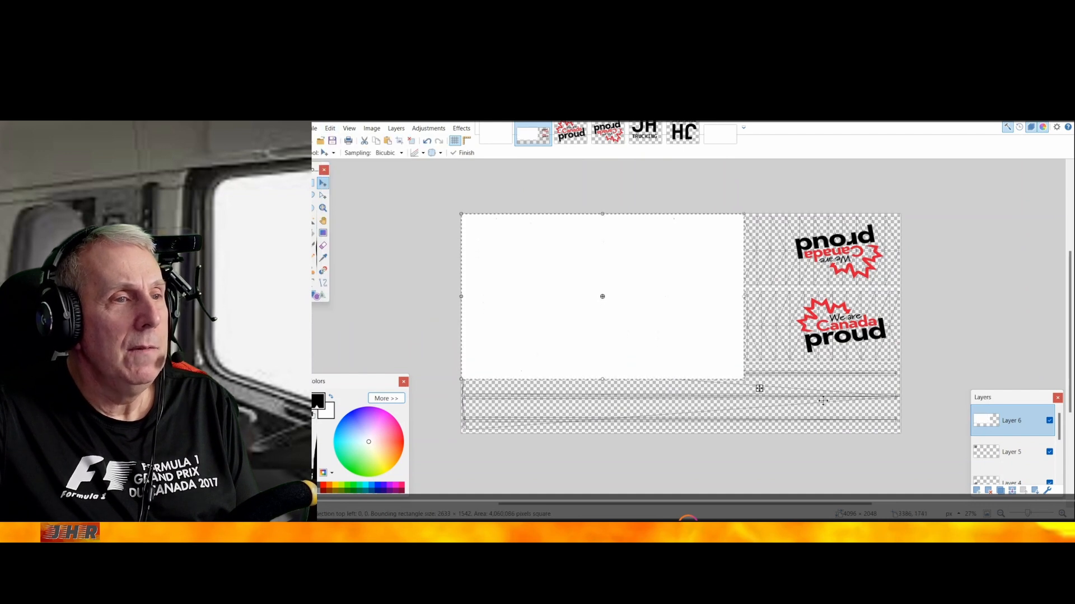
# Stretch the pasted white image to about 4087 × 1370 px so it covers both side panels, and deselect it
pyautogui.moveTo(745, 379); pyautogui.dragTo(900, 361)
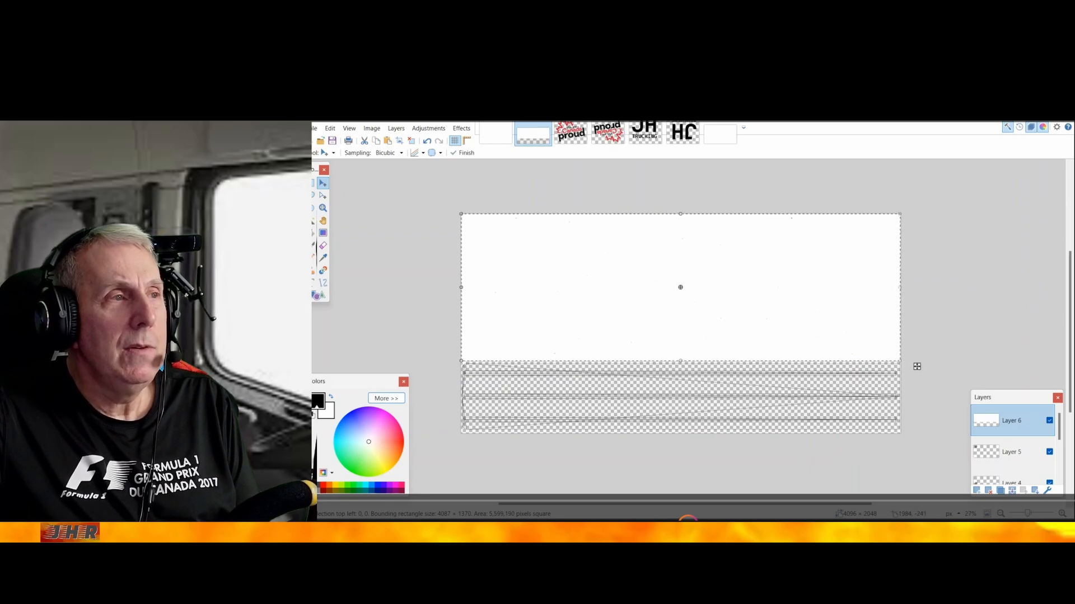
pyautogui.click(330, 128)
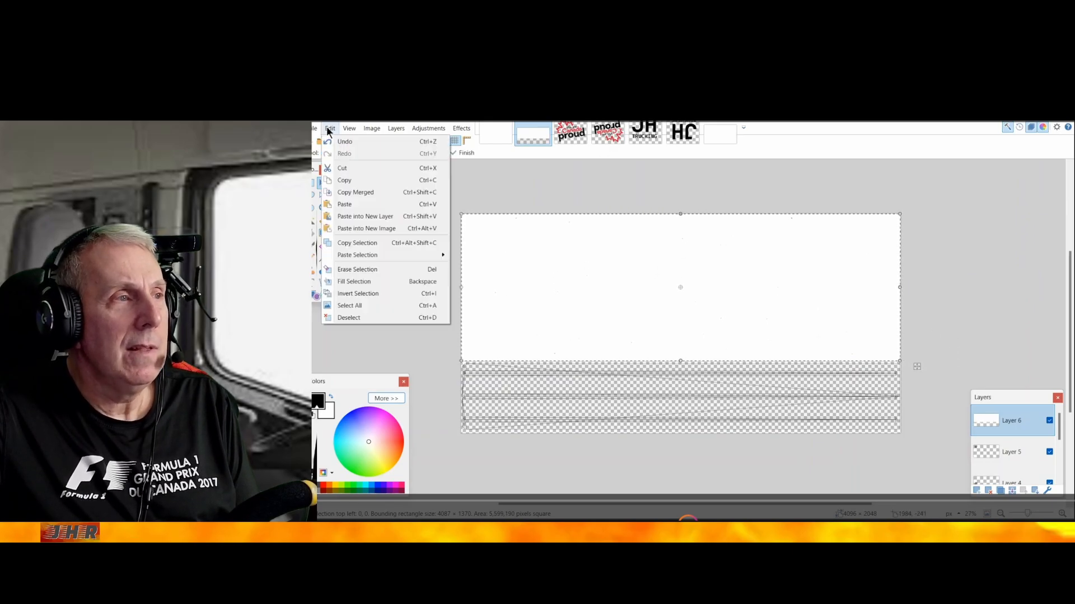
pyautogui.click(348, 317)
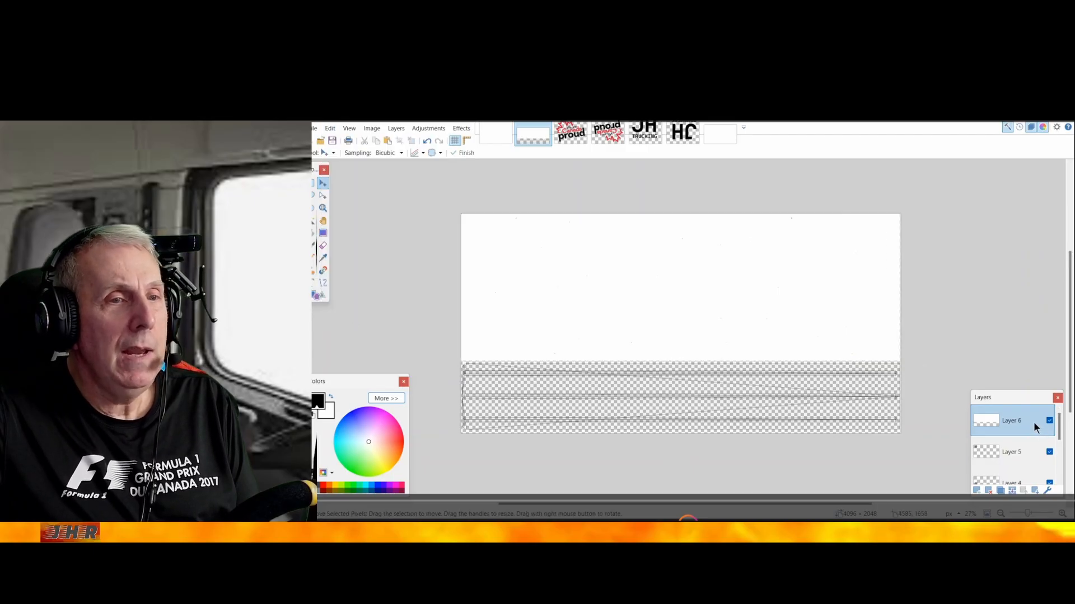
# Move the white Layer 6 down the layer stack to directly above the Background, beneath all the logo layers
pyautogui.moveTo(1034, 424); pyautogui.dragTo(1039, 472)
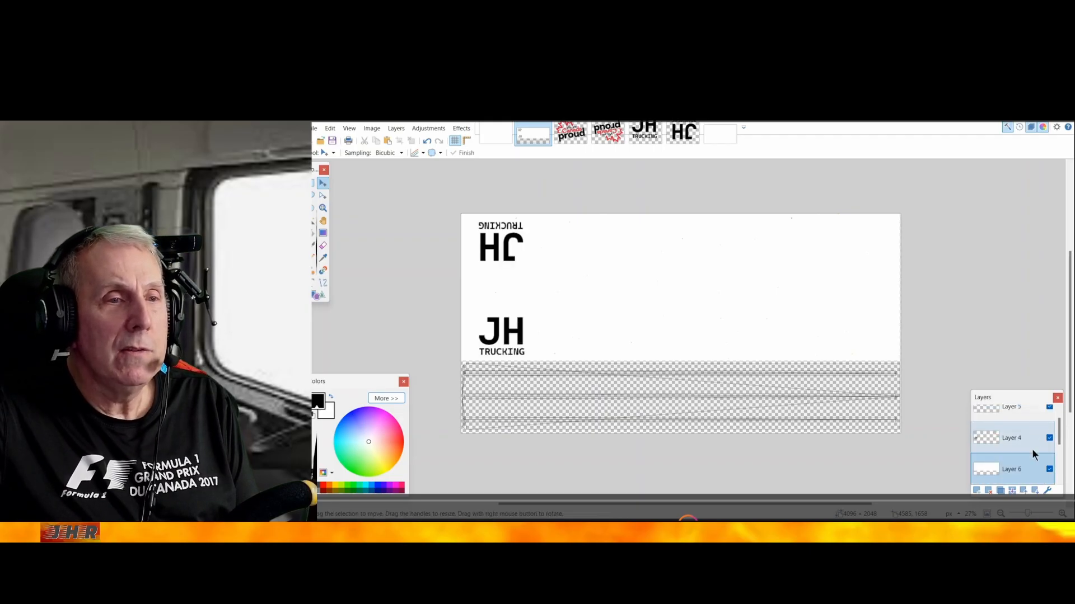
pyautogui.moveTo(1028, 471); pyautogui.dragTo(1029, 493)
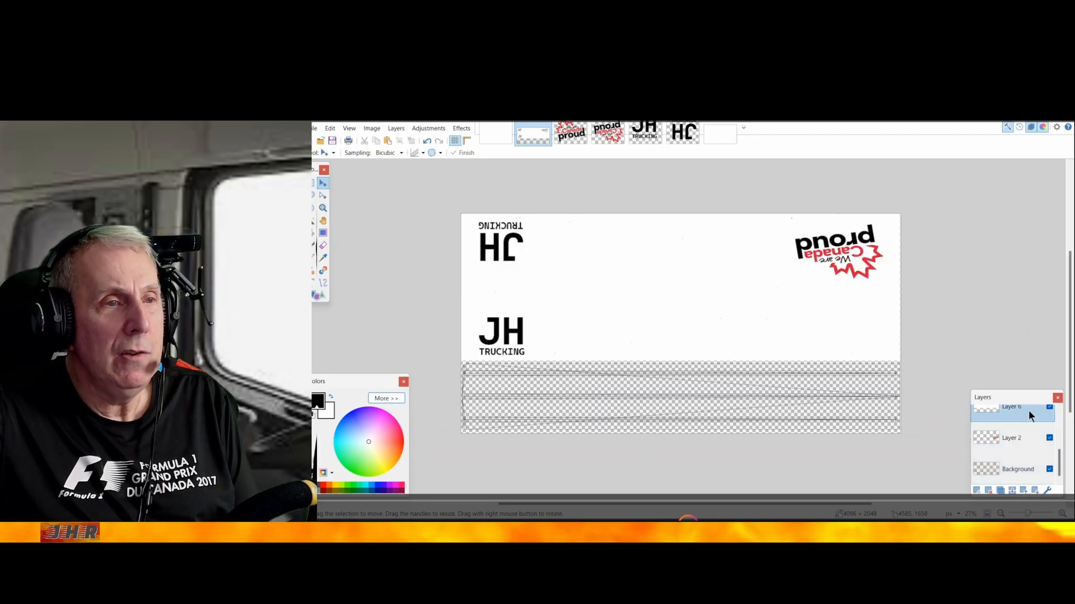
pyautogui.moveTo(1029, 415); pyautogui.dragTo(1029, 448)
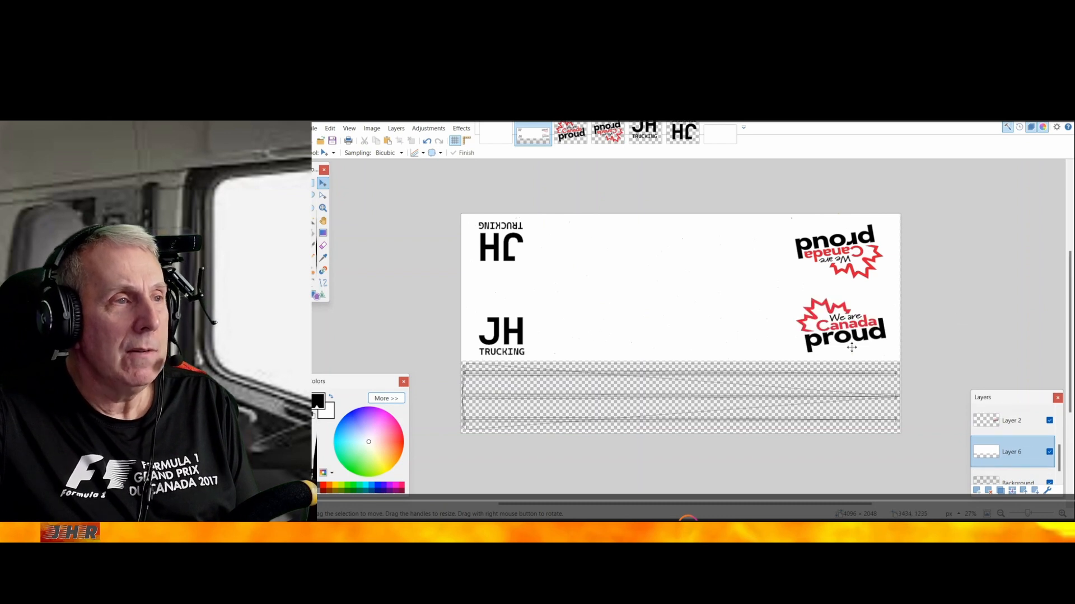
# Add a new layer above Layer 5 and open gray.webp from the colours folder inside Graphics as a separate image
pyautogui.scroll(3, 999, 451)
pyautogui.click(1010, 465)
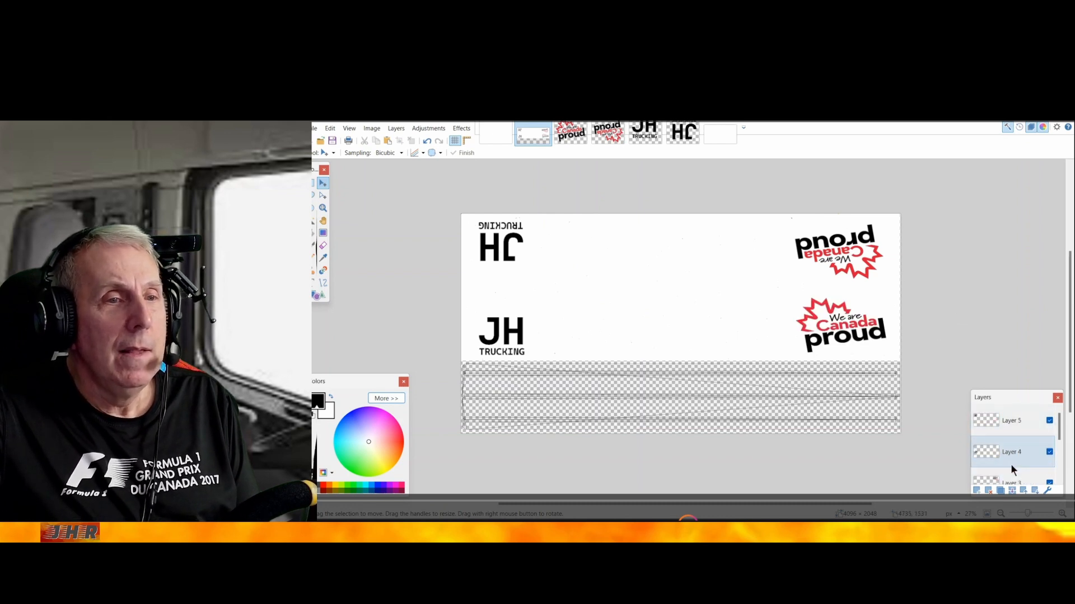
pyautogui.click(1009, 418)
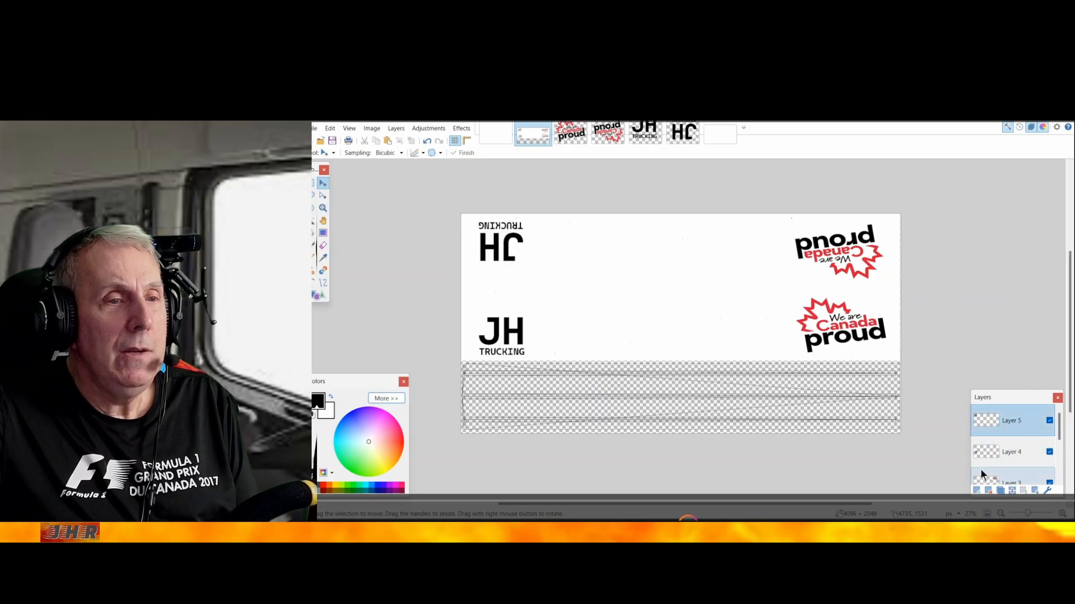
pyautogui.click(977, 491)
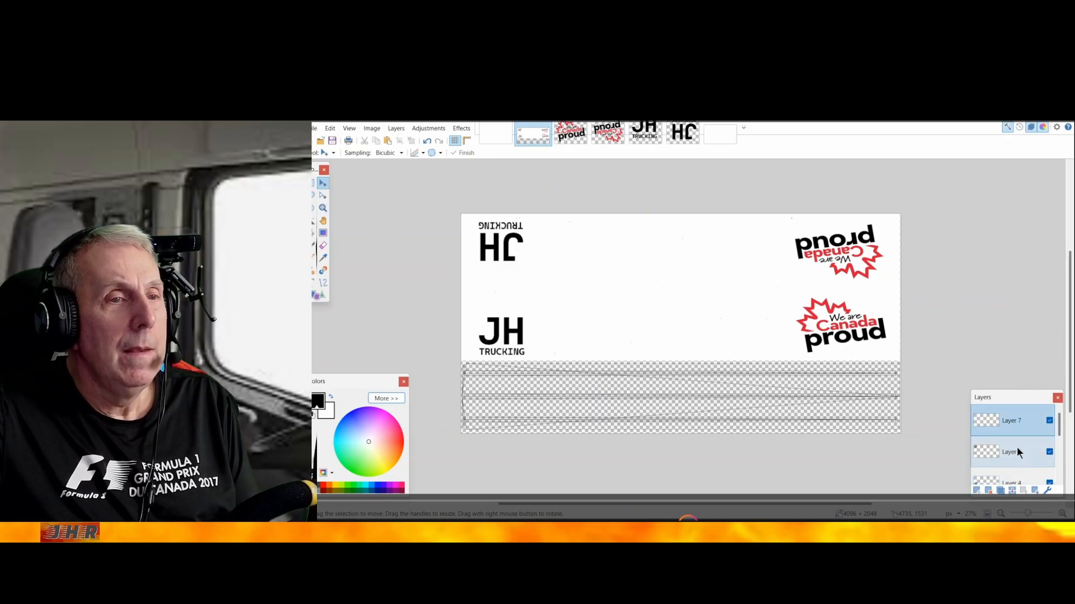
pyautogui.click(312, 126)
pyautogui.click(331, 154)
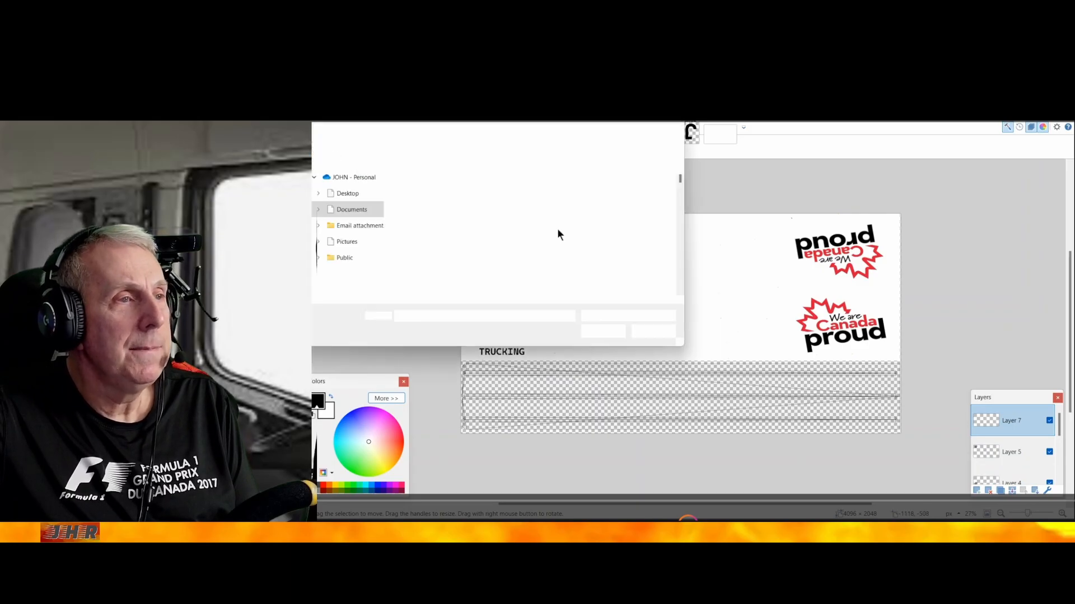
pyautogui.scroll(-3, 595, 248)
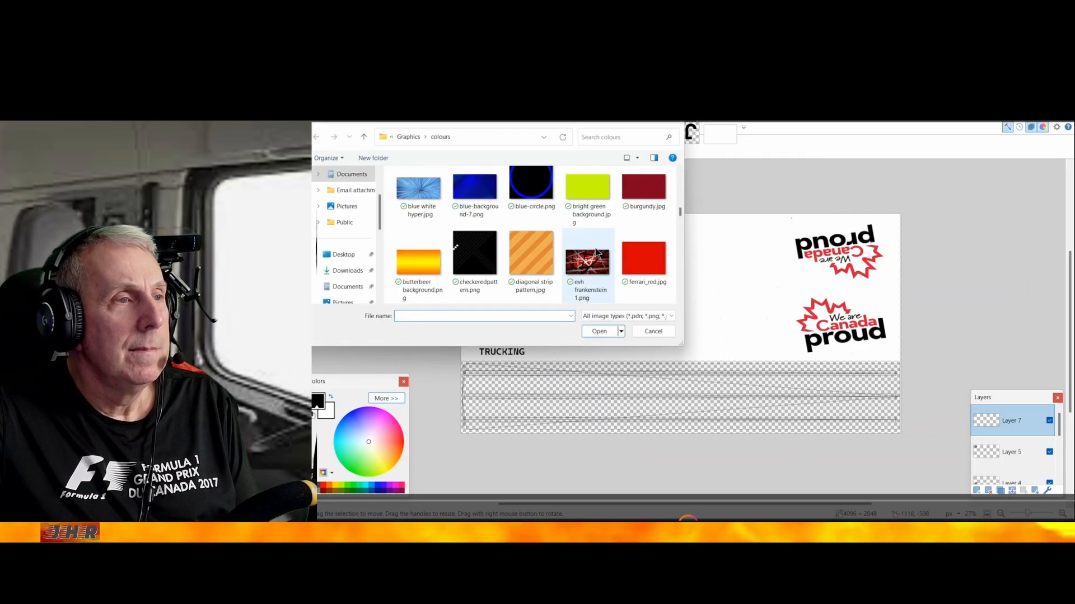
pyautogui.scroll(-5, 595, 251)
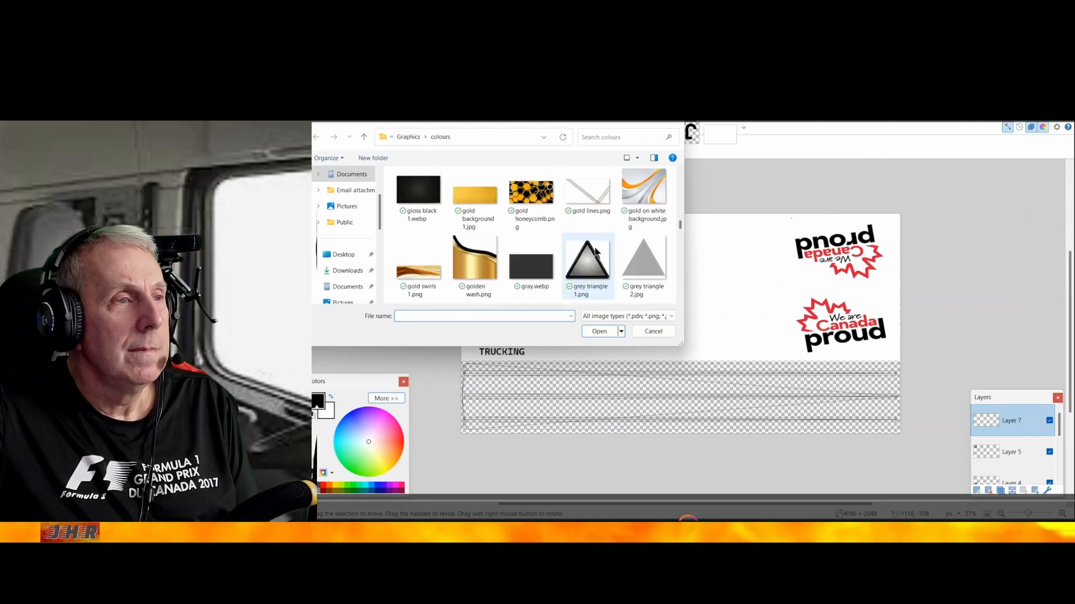
pyautogui.doubleClick(528, 265)
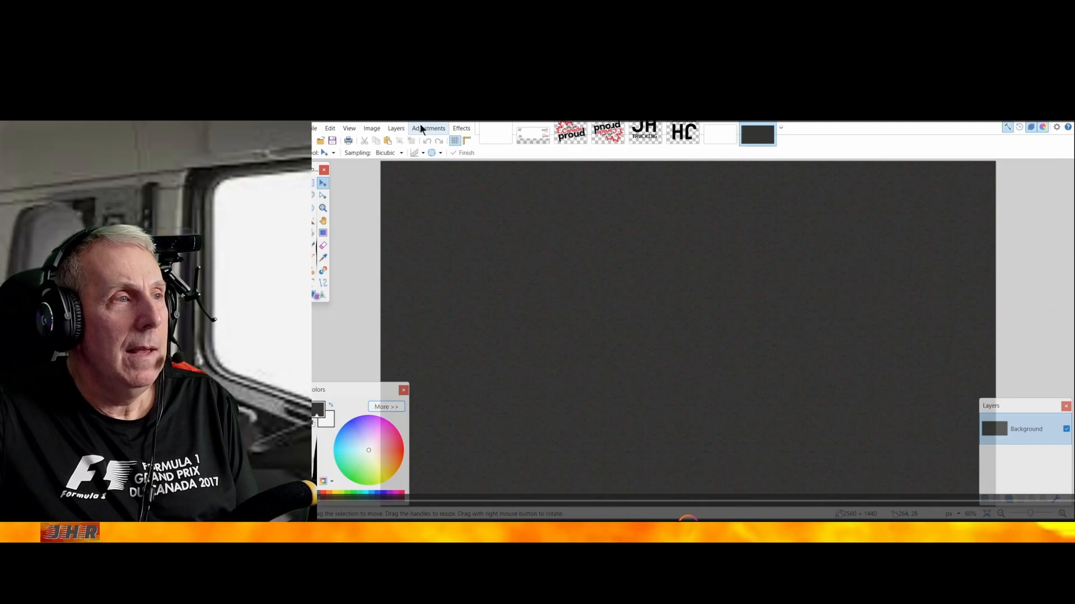
# Copy the plain dark grey image and paste it into Layer 7 of the trailer template
pyautogui.click(331, 128)
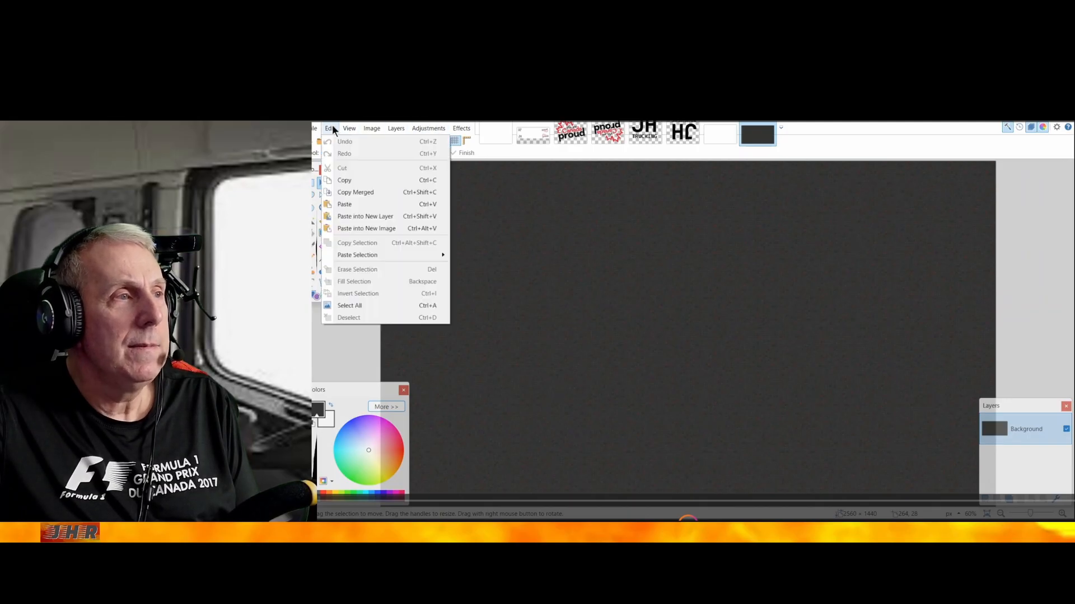
pyautogui.click(351, 179)
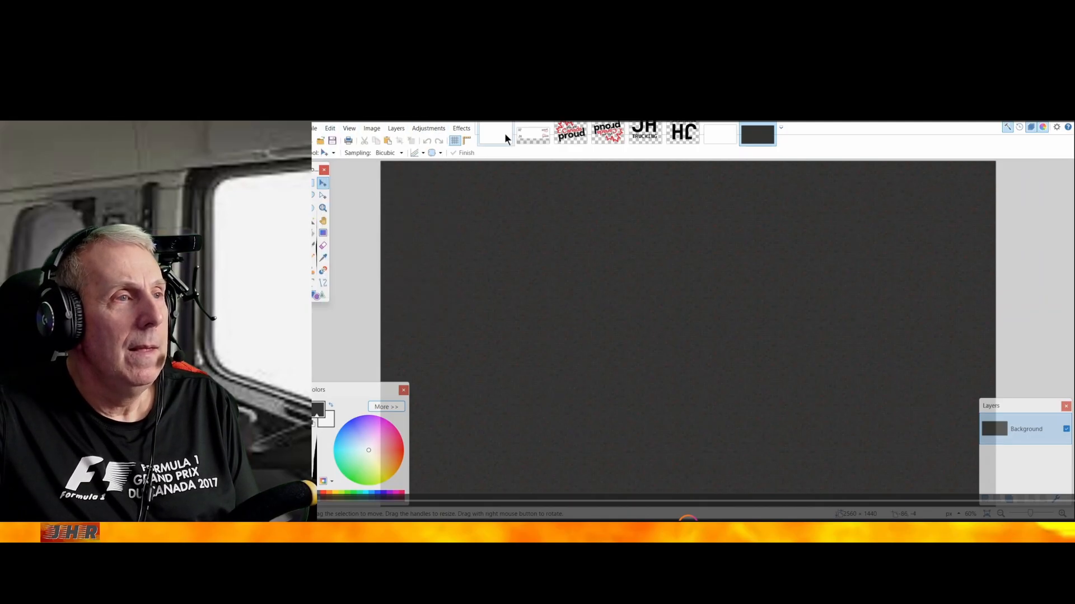
pyautogui.click(529, 132)
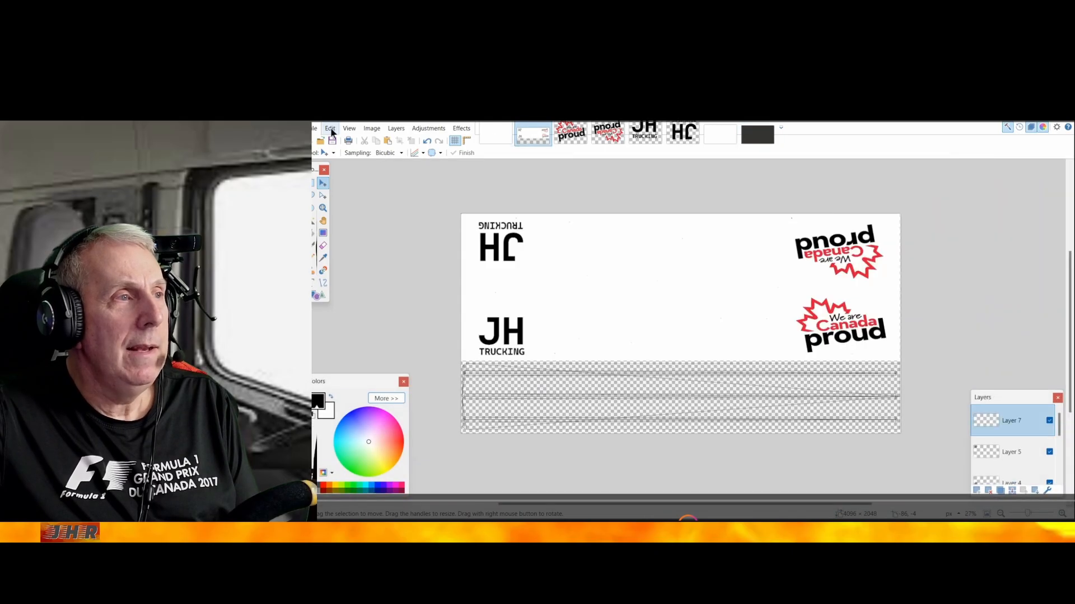
pyautogui.click(330, 129)
pyautogui.click(348, 203)
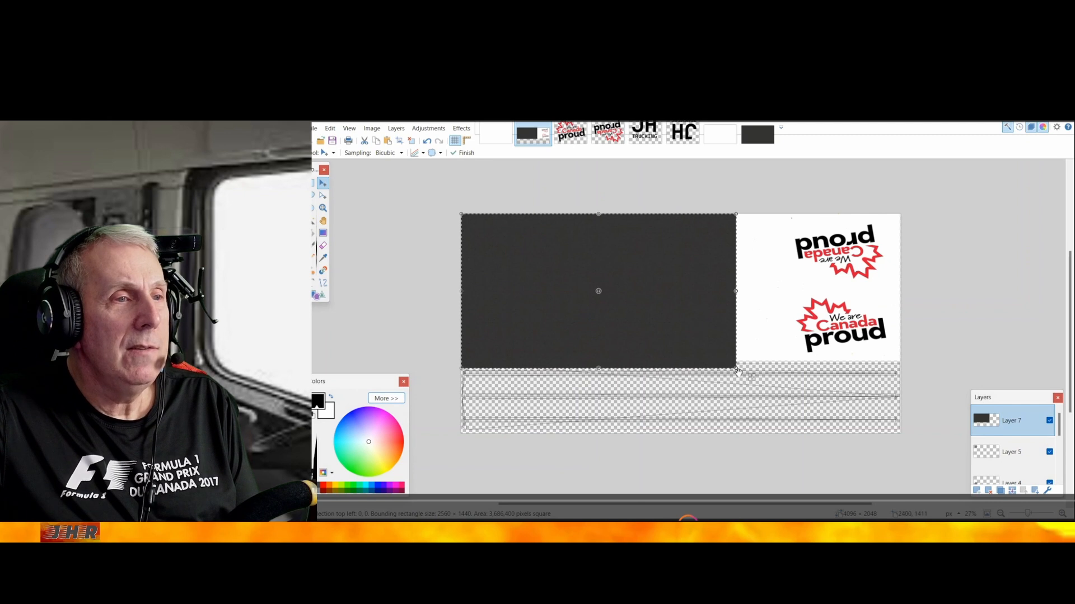
# Stretch the grey image to about 4089 × 661 px over the strip below the white panels, deselect it, and move Layer 7 directly above Layer 6
pyautogui.moveTo(736, 368); pyautogui.dragTo(905, 411)
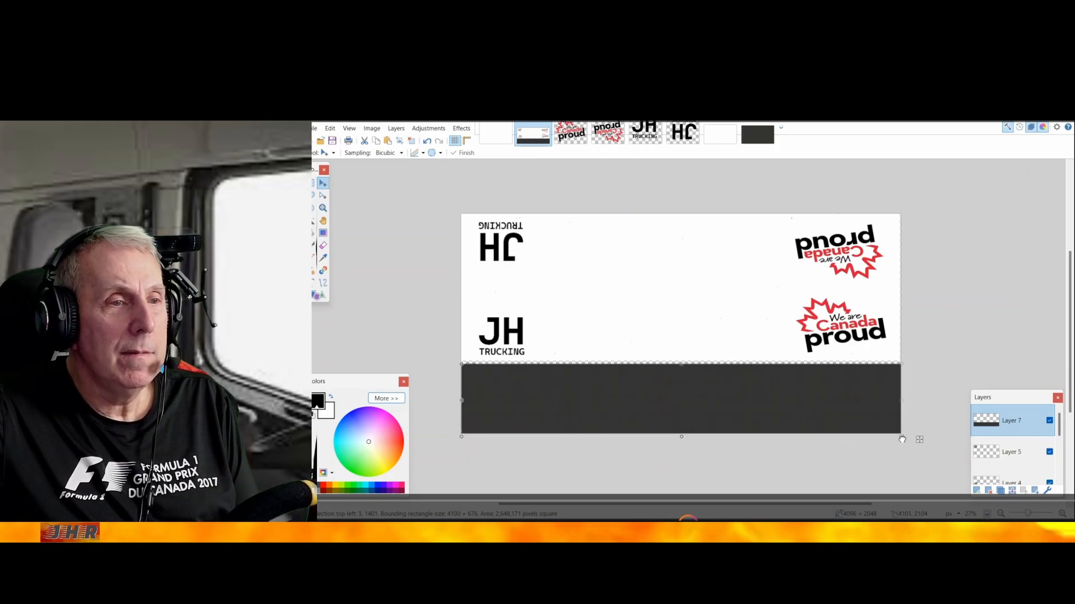
pyautogui.moveTo(901, 442); pyautogui.dragTo(902, 436)
pyautogui.moveTo(901, 437); pyautogui.dragTo(900, 437)
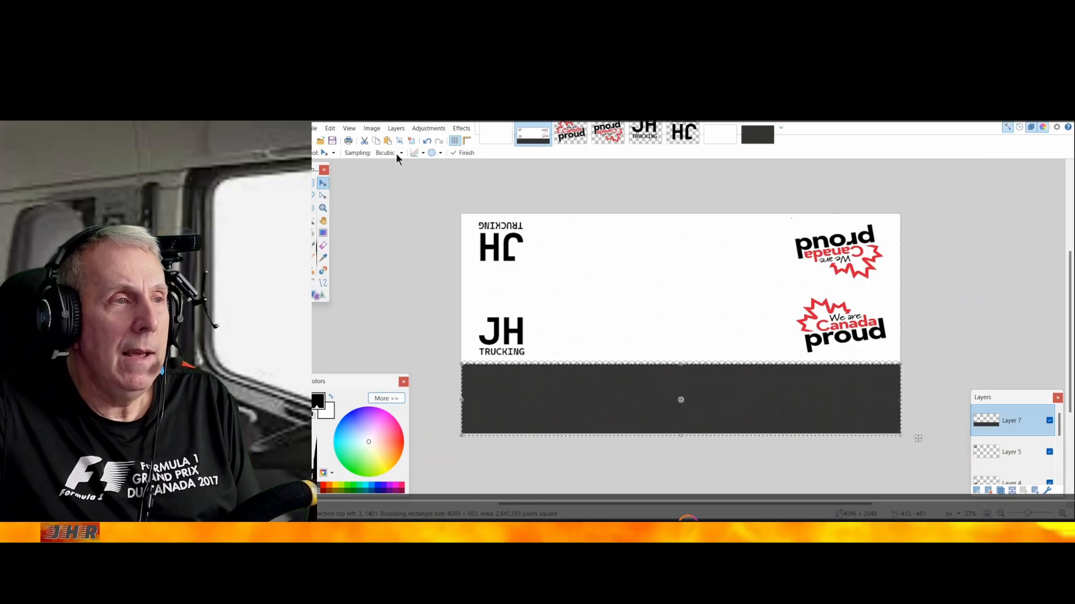
pyautogui.click(329, 128)
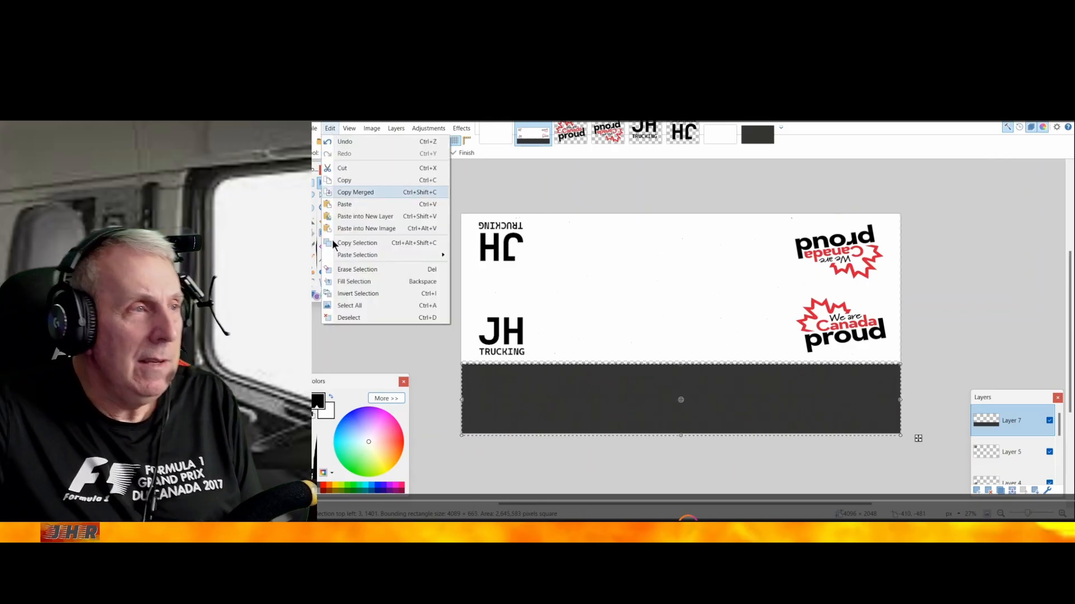
pyautogui.click(357, 317)
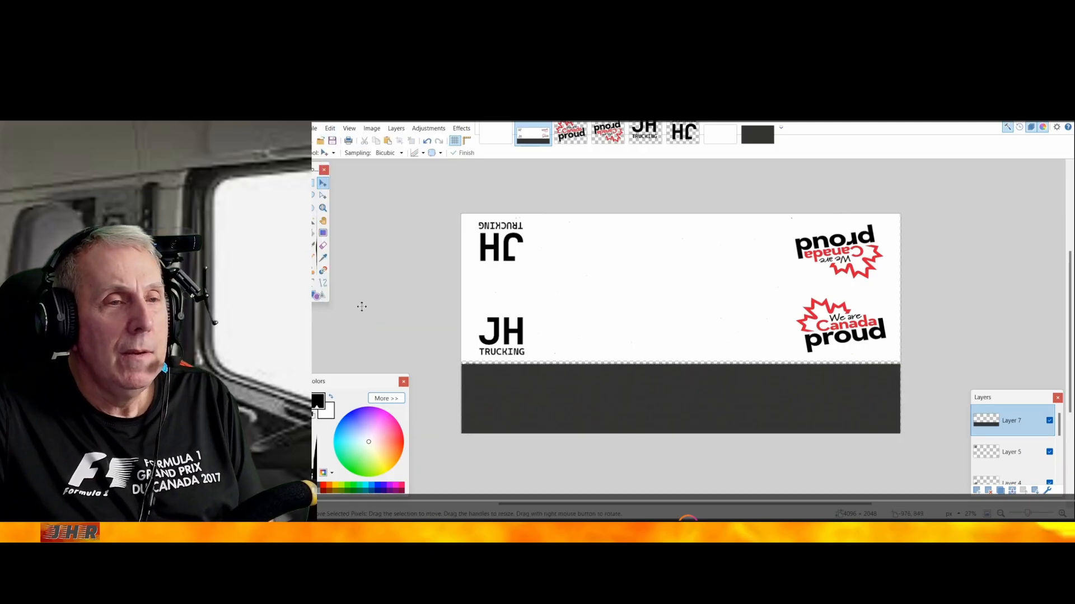
pyautogui.moveTo(1019, 421)
pyautogui.mouseDown()
pyautogui.moveTo(1025, 498)
pyautogui.moveTo(1028, 415)
pyautogui.mouseUp()
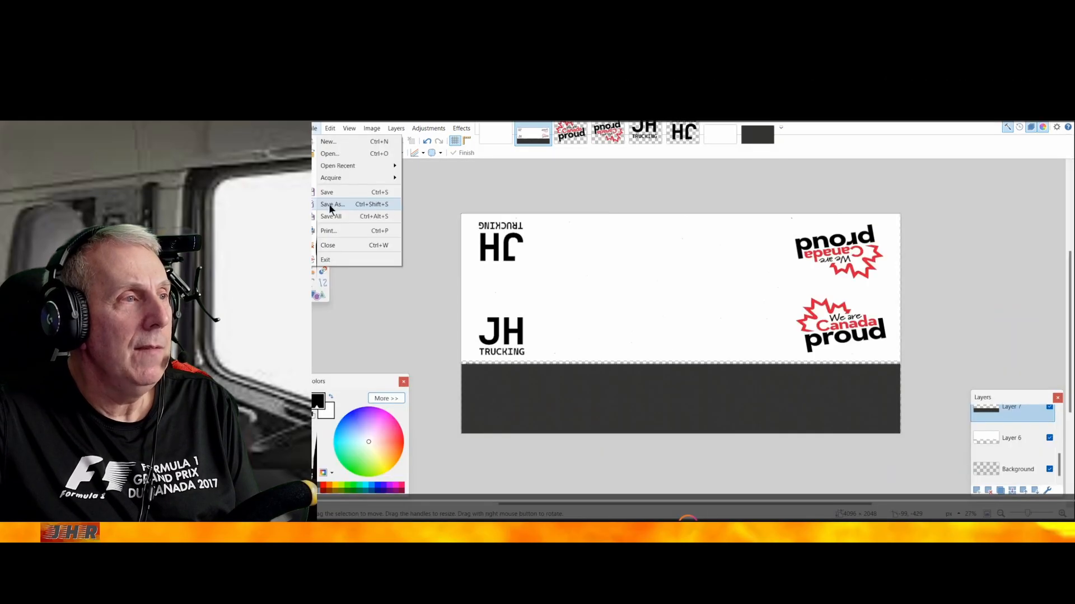
# Save the layered template as jhtrailer53.pdn in the SCS Box Trailer folder inside ATS templates
pyautogui.click(328, 203)
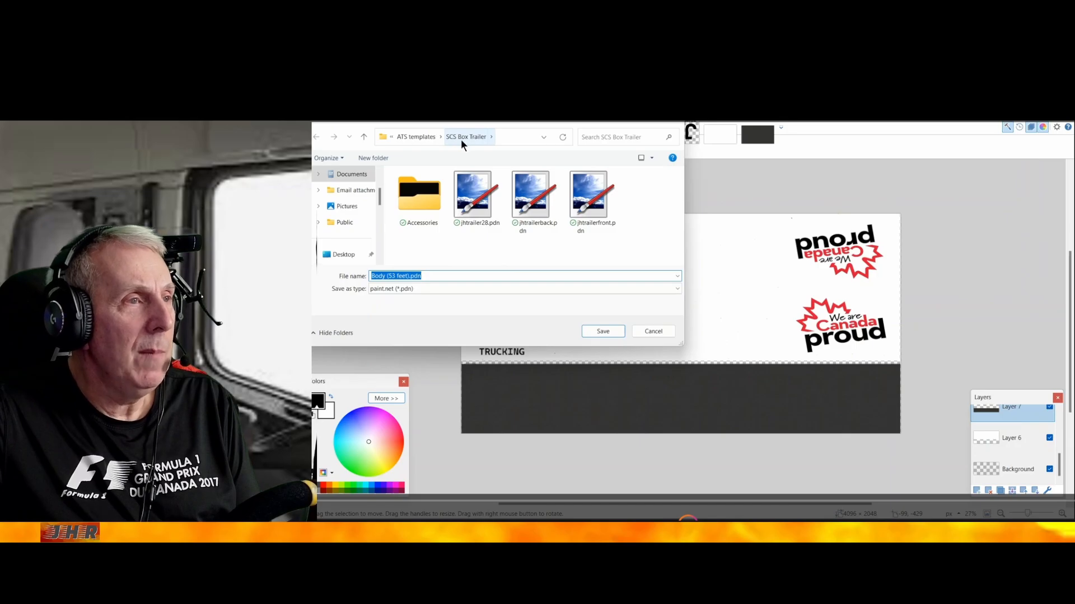
pyautogui.click(409, 276)
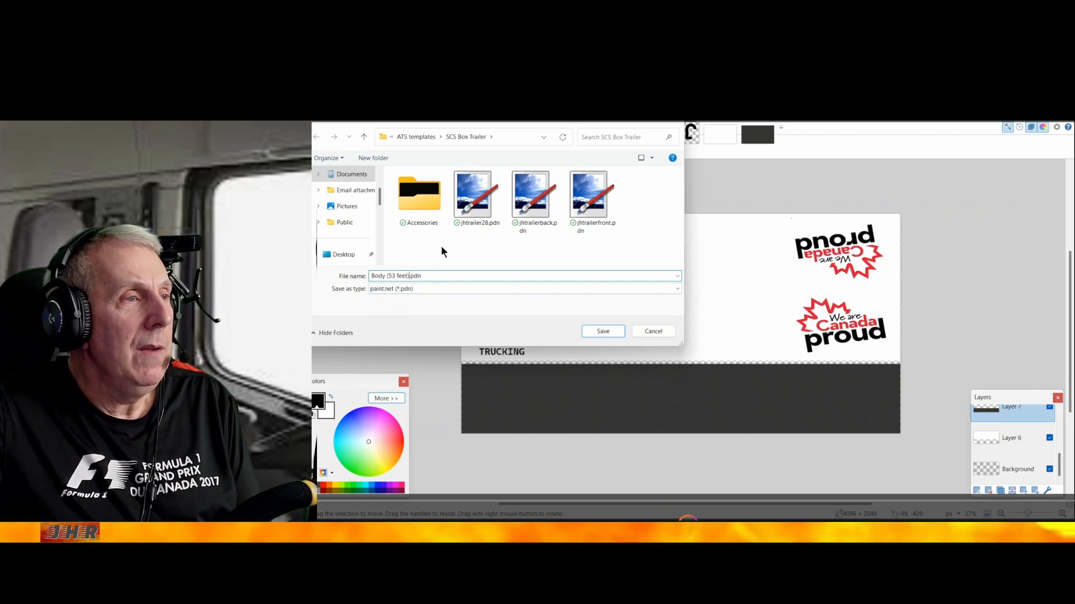
pyautogui.press('BackSpace')
pyautogui.press('BackSpace')
pyautogui.press('BackSpace')
pyautogui.press('BackSpace')
pyautogui.press('BackSpace')
pyautogui.press('BackSpace')
pyautogui.press('BackSpace')
pyautogui.press('BackSpace')
pyautogui.press('BackSpace')
pyautogui.press('BackSpace')
pyautogui.press('BackSpace')
pyautogui.press('BackSpace')
pyautogui.press('BackSpace')
pyautogui.press('BackSpace')
pyautogui.write('j')
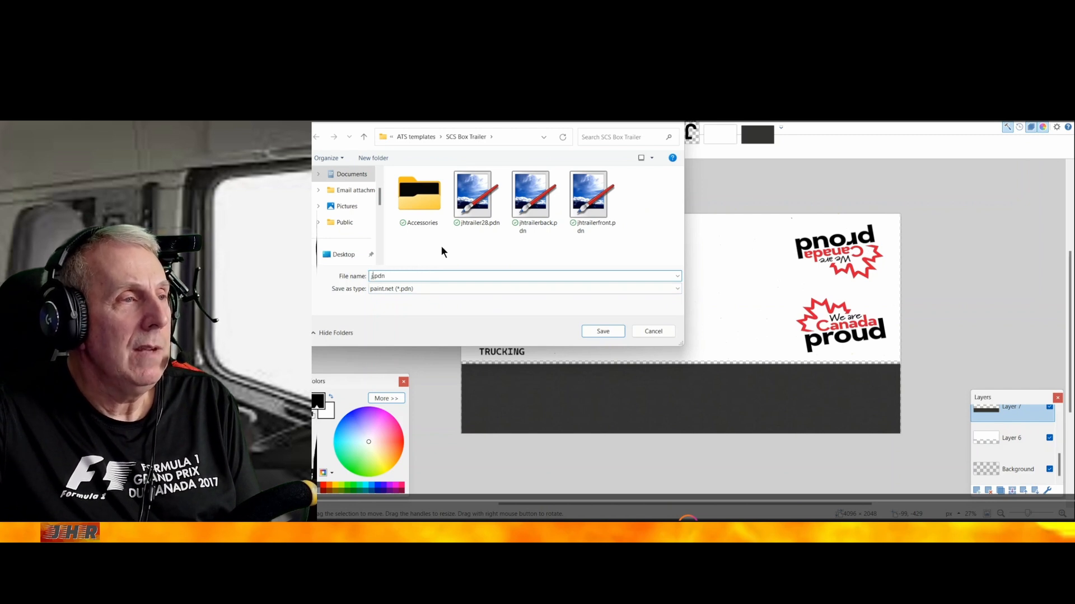
pyautogui.write('htraile')
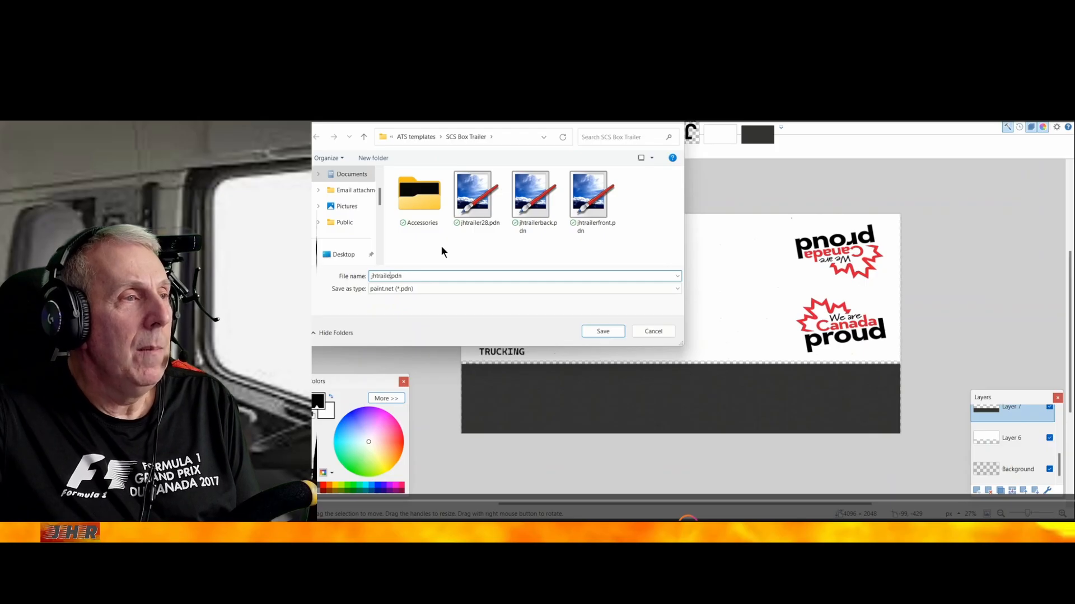
pyautogui.write('r53')
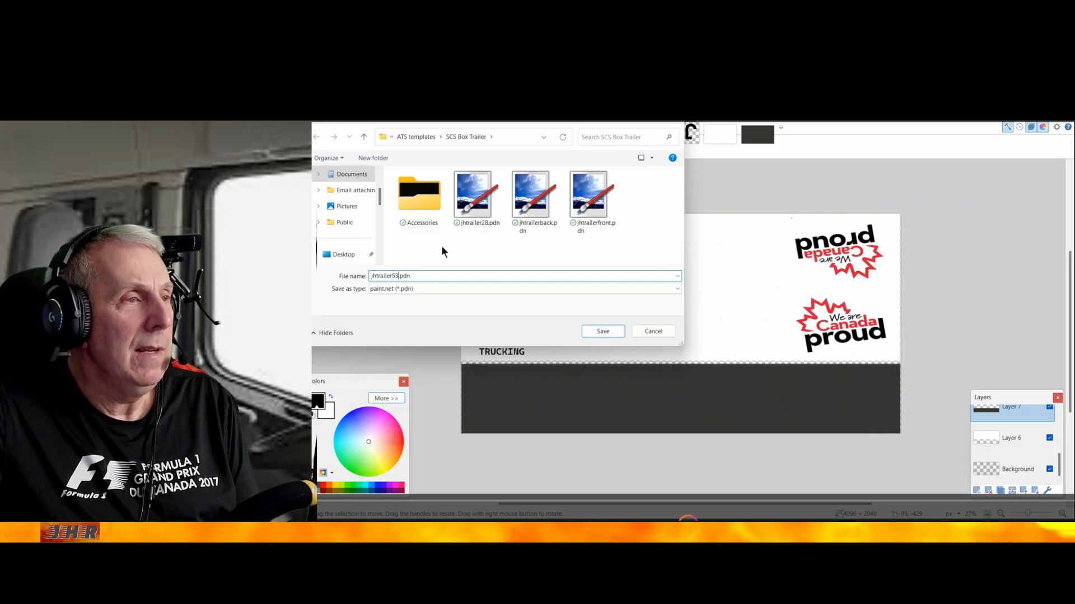
pyautogui.click(609, 331)
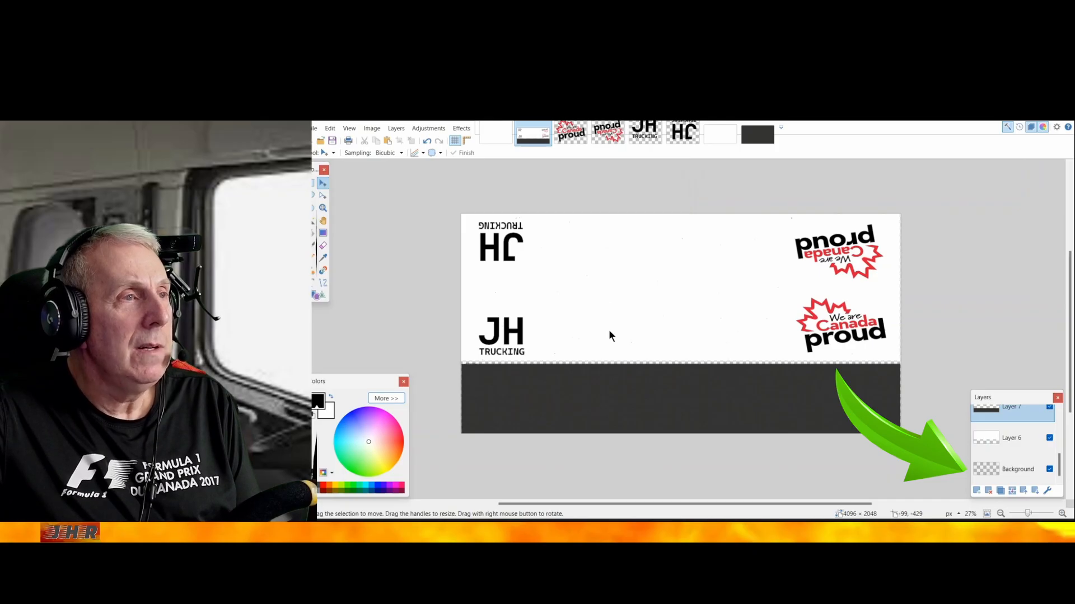
# Hide the Background layer and save a copy as jhtrailer53.dds in DirectDraw Surface (DDS) format in the SCS Box Trailer folder
pyautogui.hotkey('ctrl', 'shift', 's')
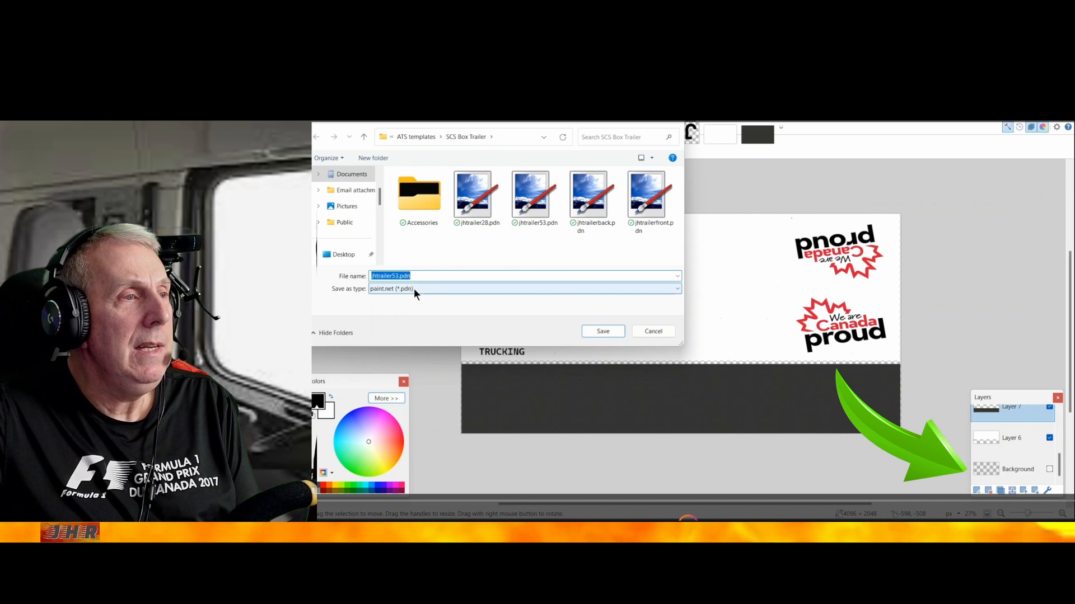
pyautogui.click(476, 290)
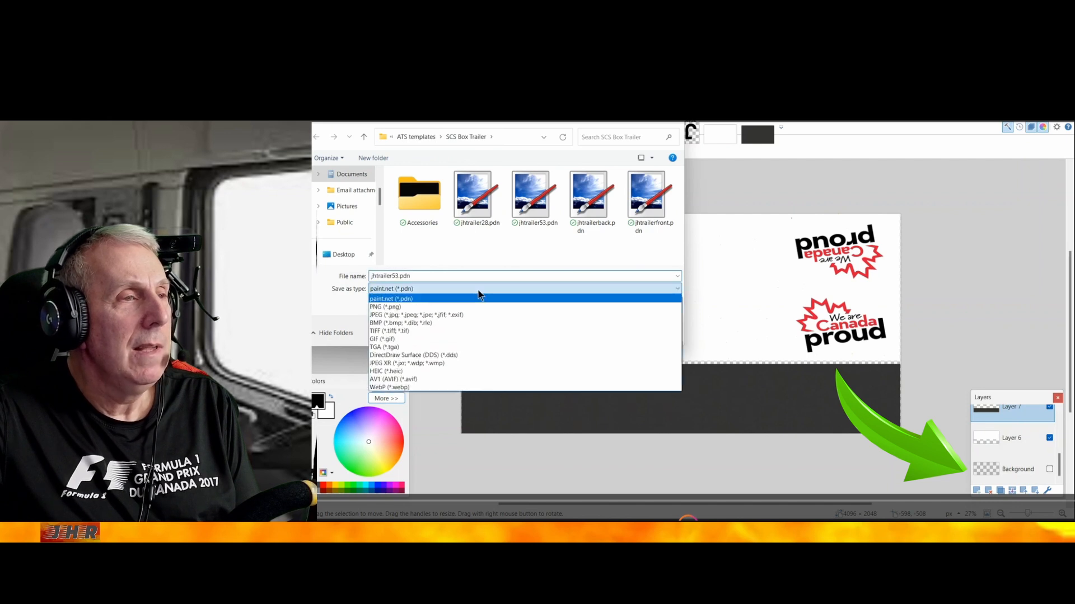
pyautogui.click(452, 356)
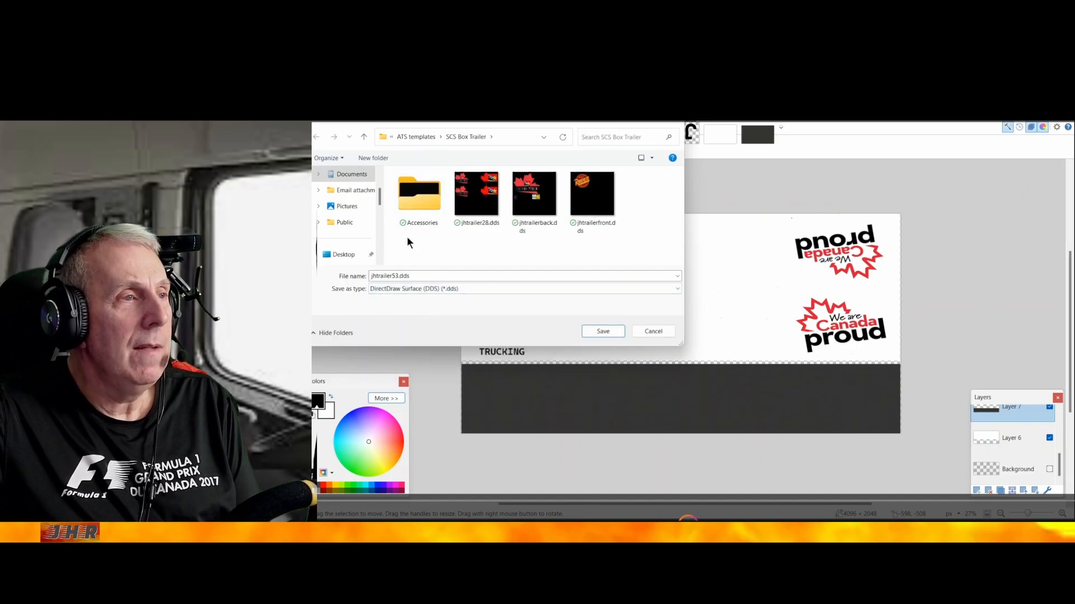
pyautogui.click(604, 330)
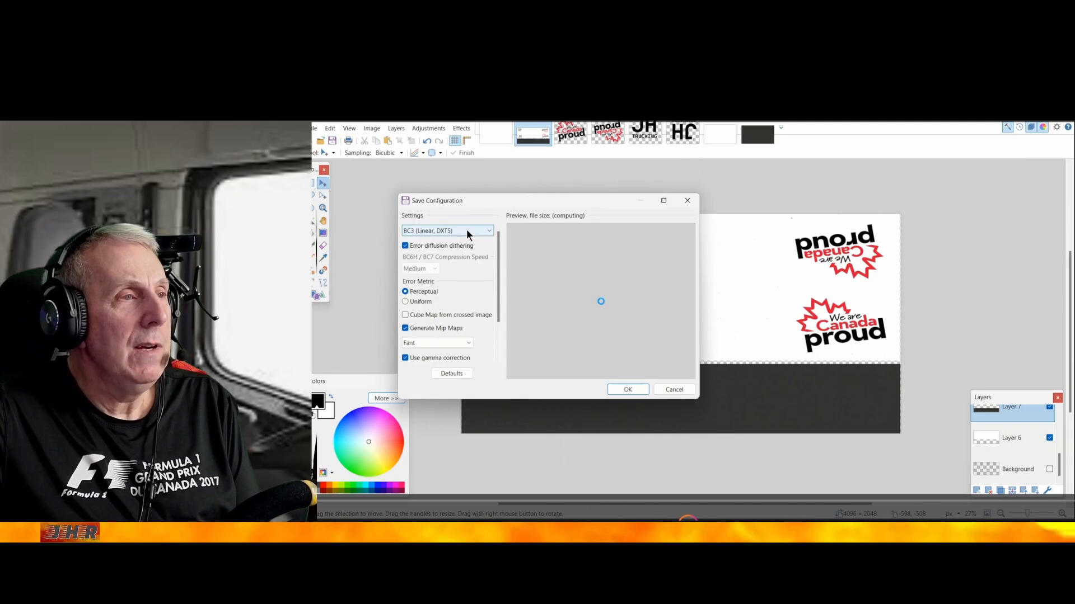
# Choose BC3 (Linear, DXT5) compression for the DDS file, accept the save configuration, and flatten the image
pyautogui.click(467, 230)
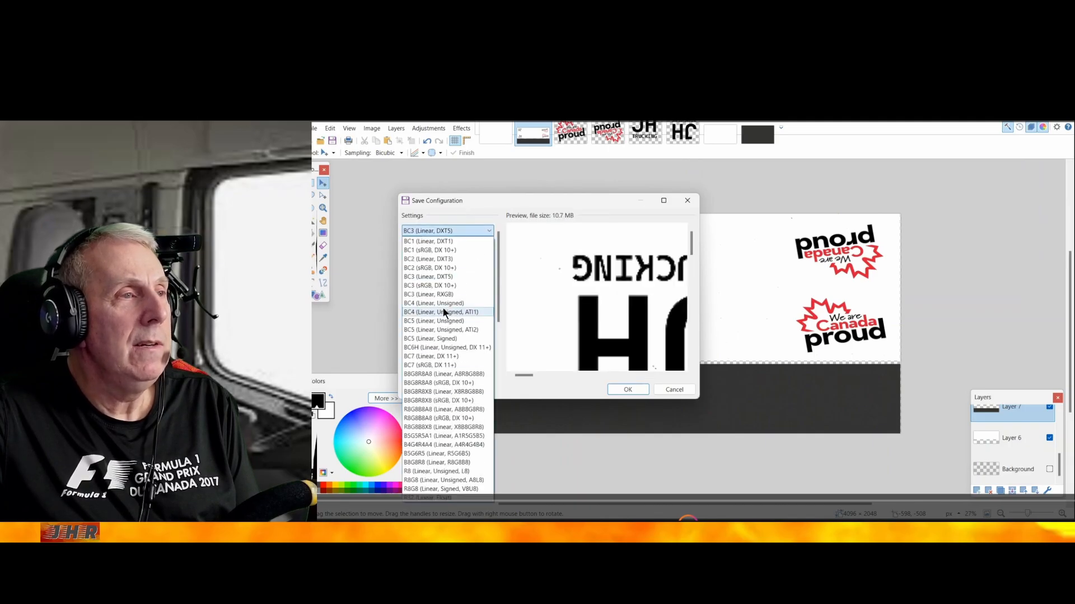
pyautogui.click(443, 277)
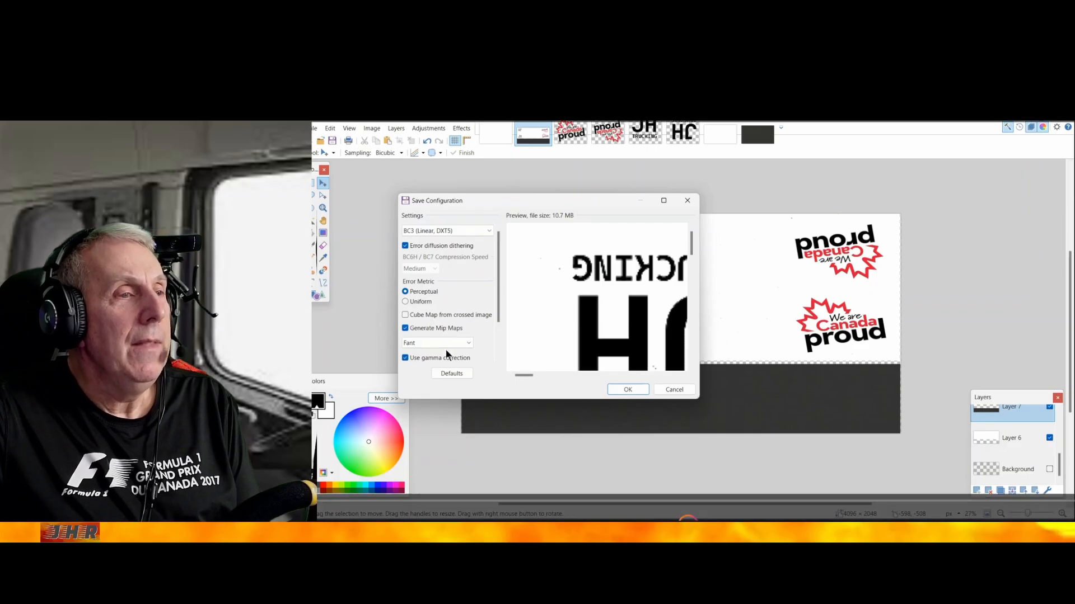
pyautogui.click(625, 387)
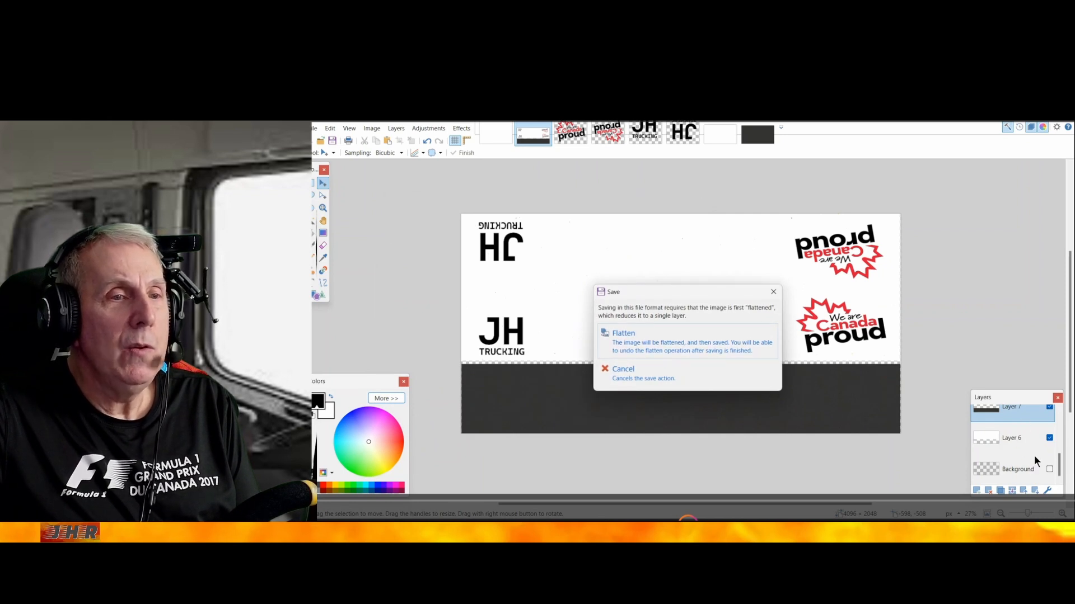
pyautogui.click(666, 345)
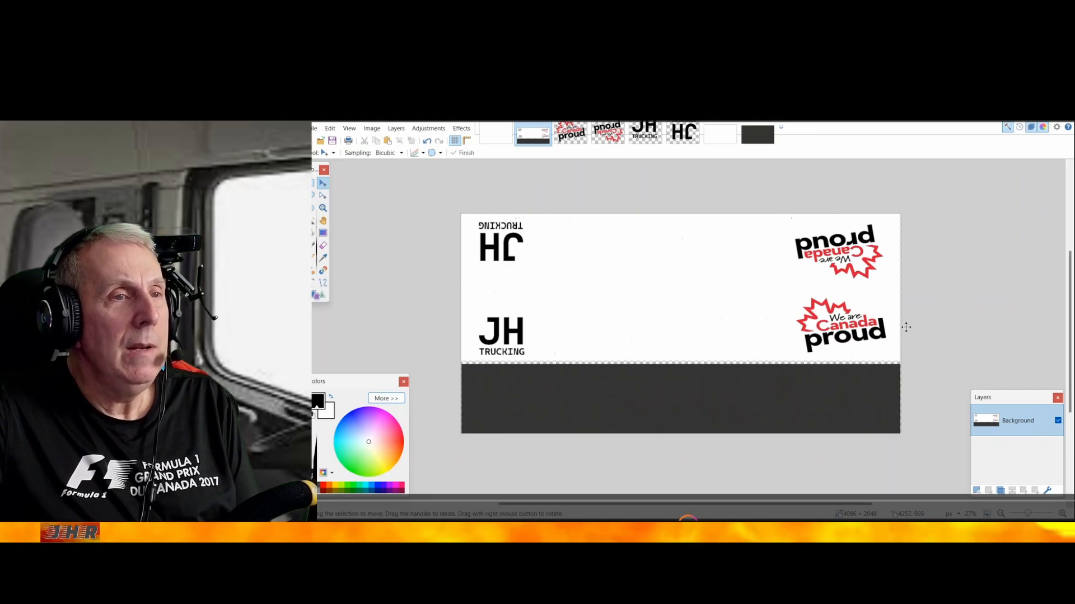
# Switch to Mods Studio 2 and start a new American Truck Simulator mod project
pyautogui.click(1010, 118)
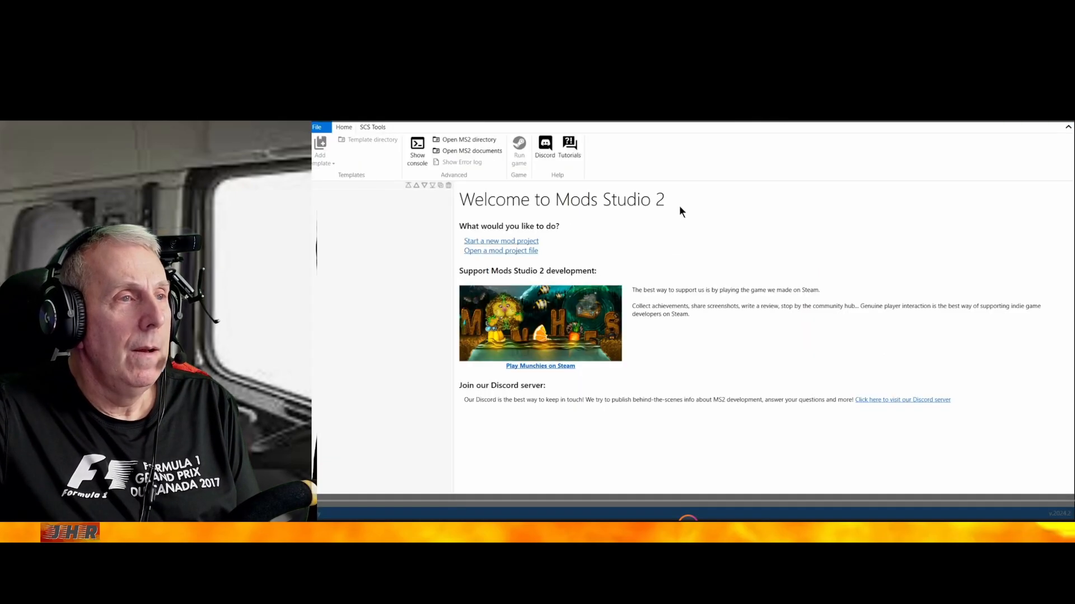
pyautogui.click(515, 242)
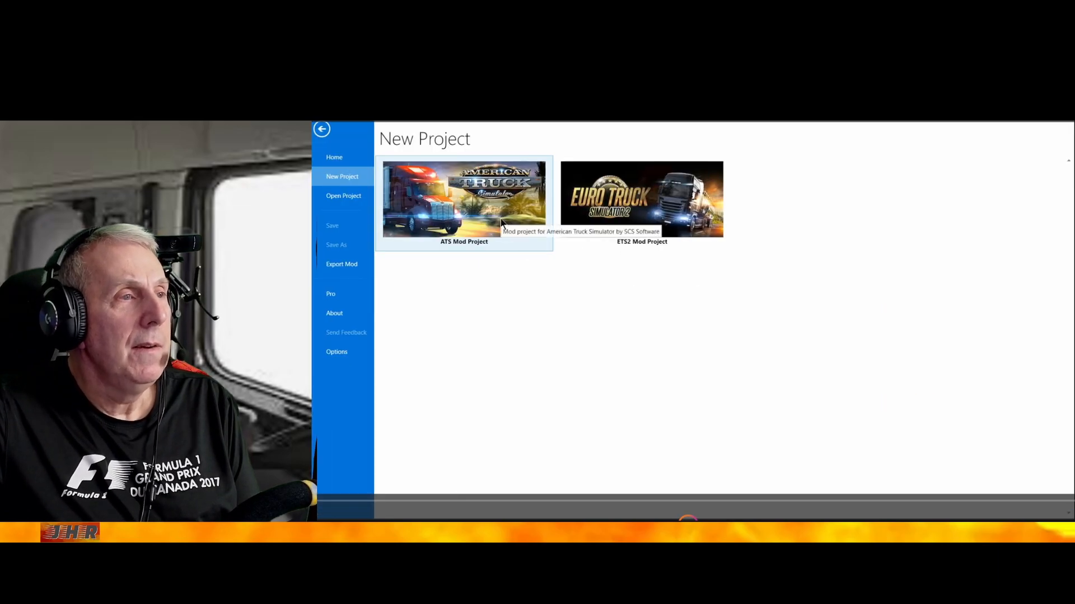
pyautogui.click(500, 219)
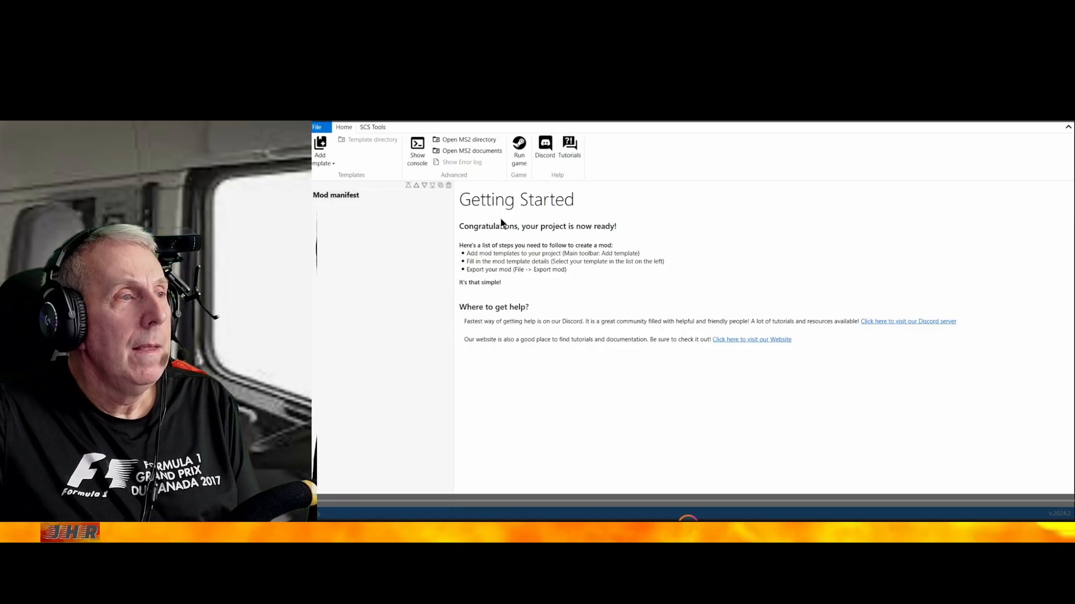
# Open the mod manifest and set the mod name to jhtrailer53
pyautogui.click(341, 197)
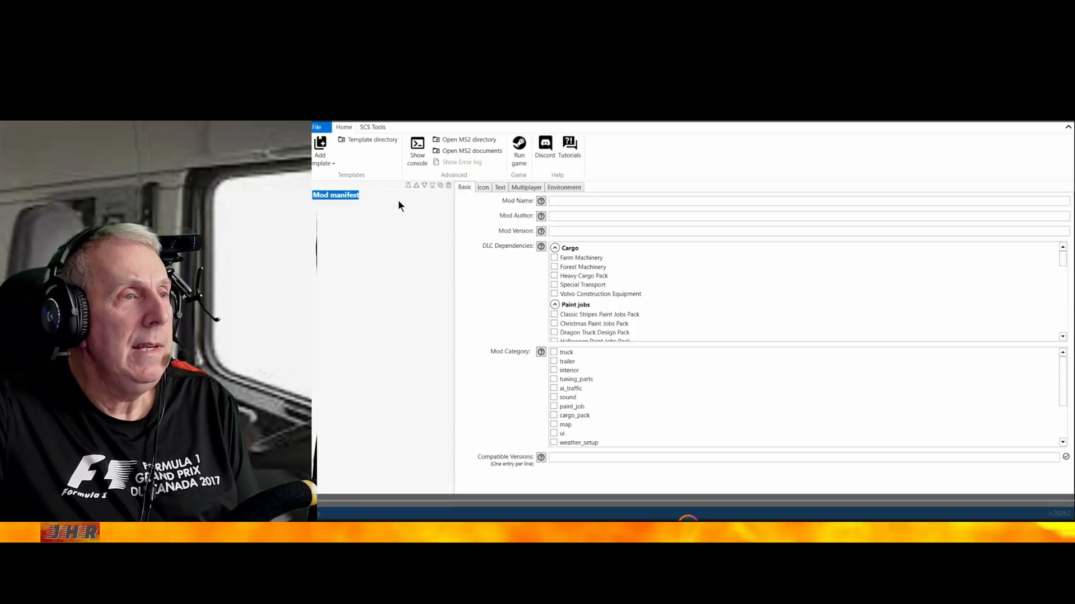
pyautogui.click(558, 200)
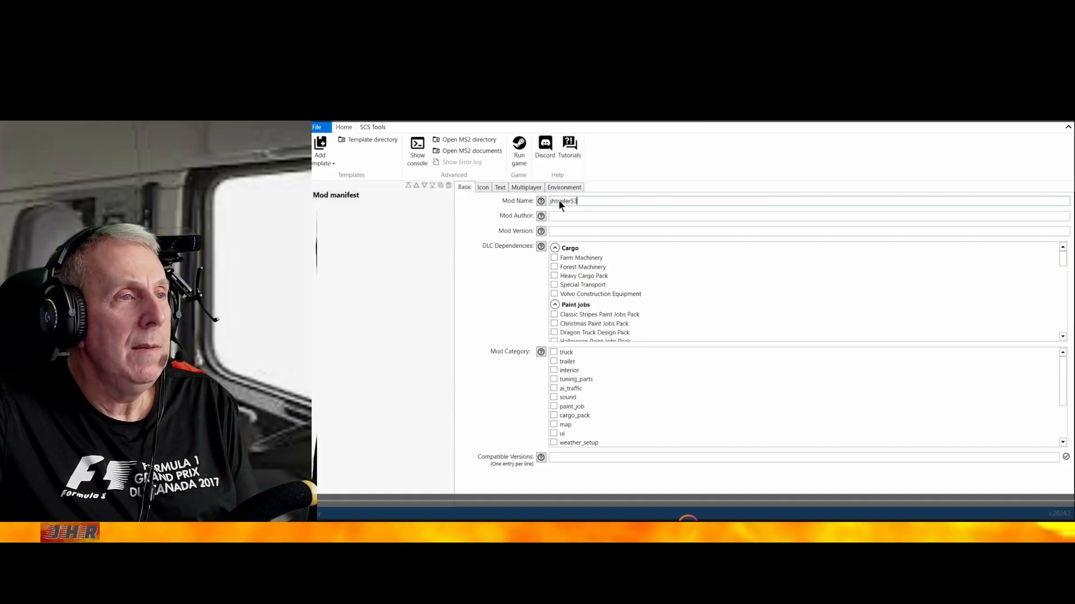
# Set the mod author to jh and version to 1.0, and assign the trailer and paint_job mod categories
pyautogui.click(555, 217)
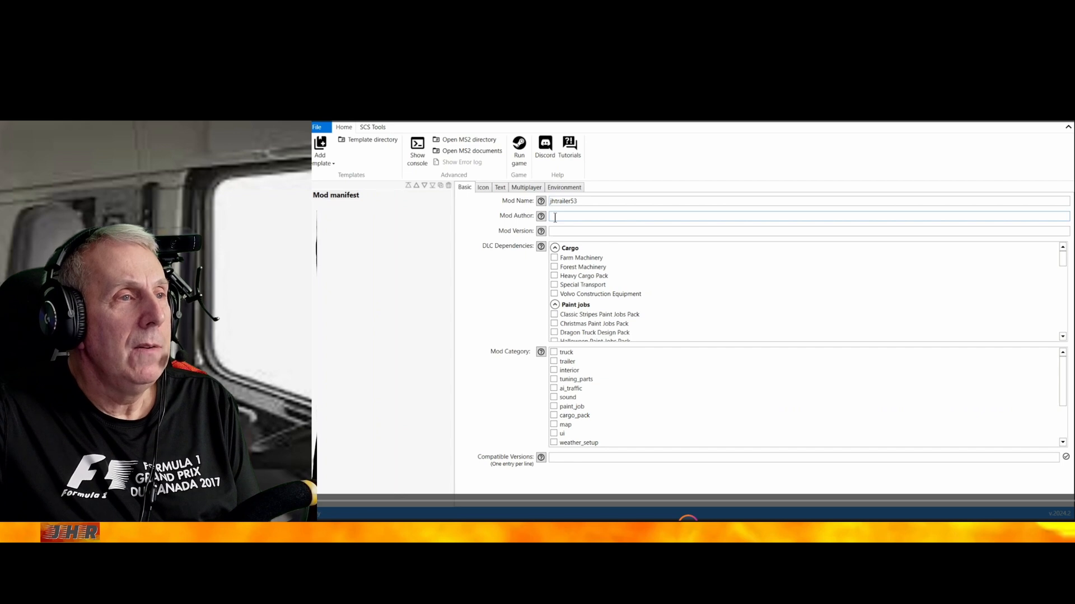
pyautogui.click(561, 229)
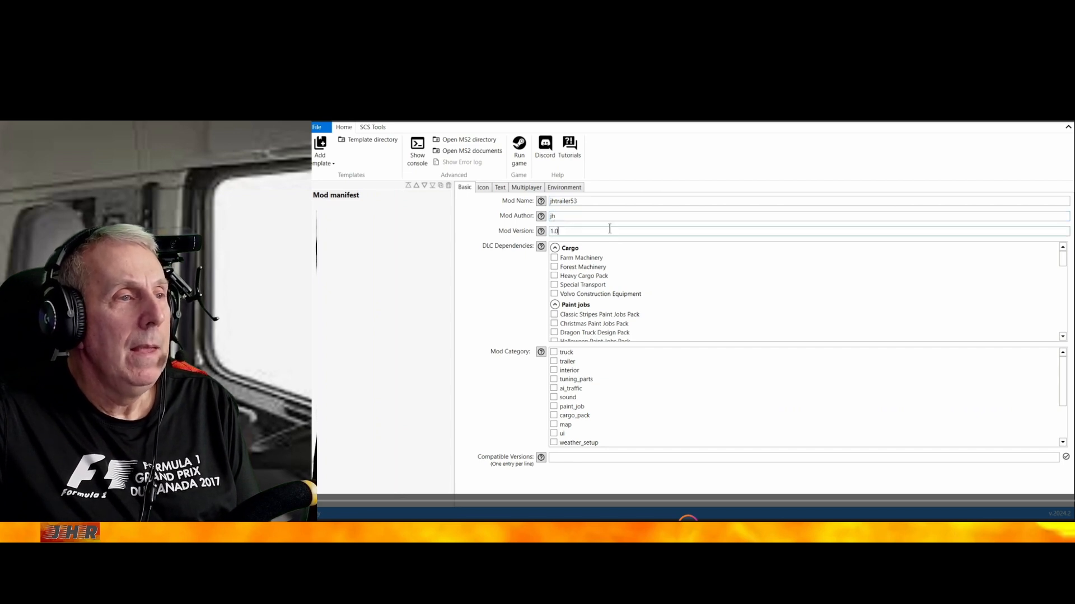
pyautogui.click(553, 361)
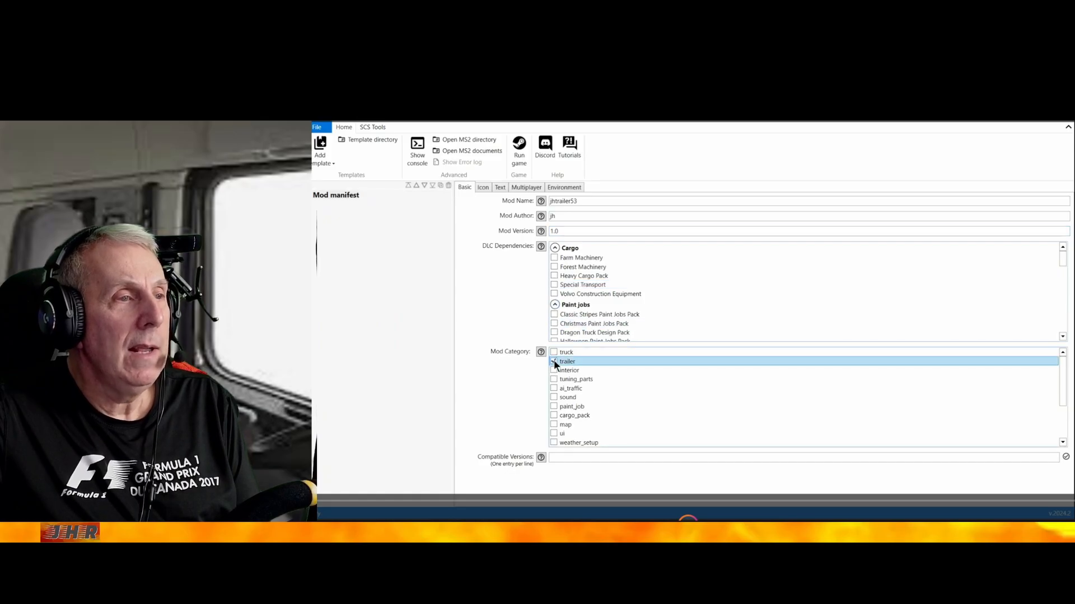
pyautogui.click(553, 404)
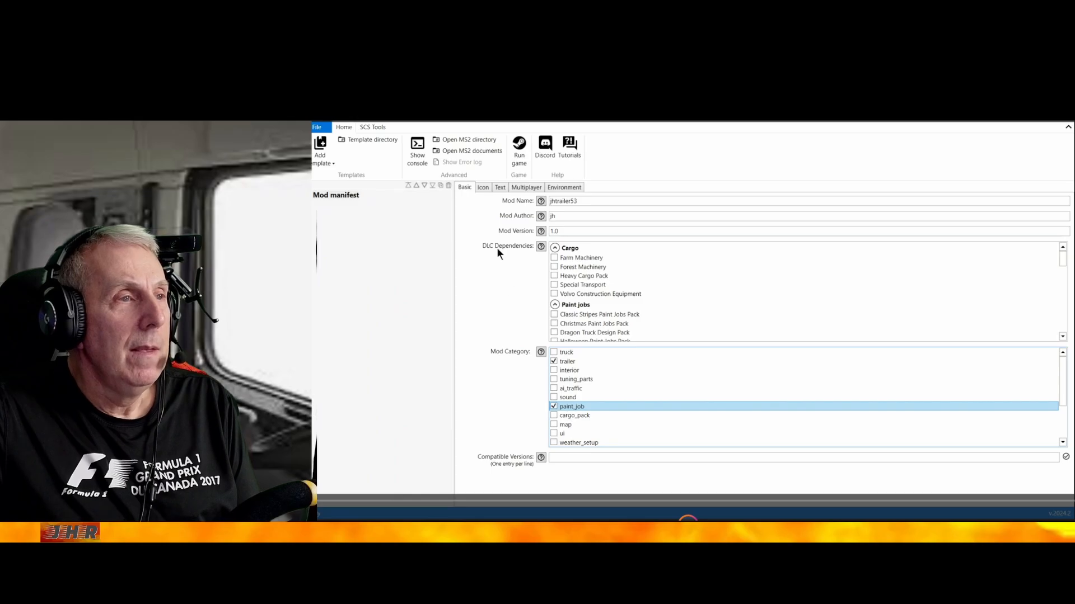
# Use the default icon for the mod manifest and mark the mod as Multiplayer Optional
pyautogui.click(482, 188)
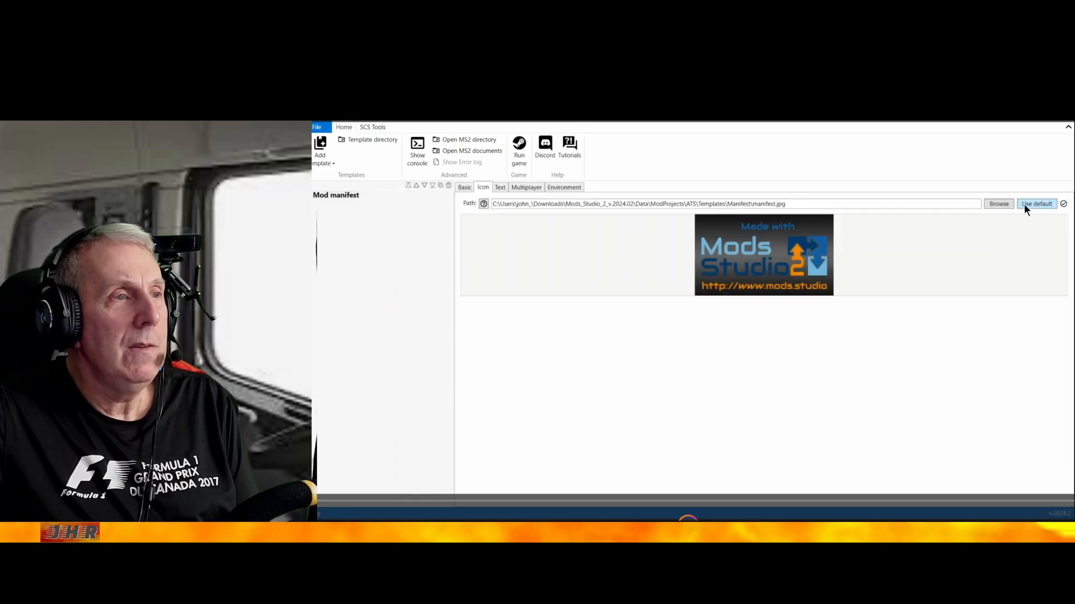
pyautogui.click(500, 188)
pyautogui.click(520, 188)
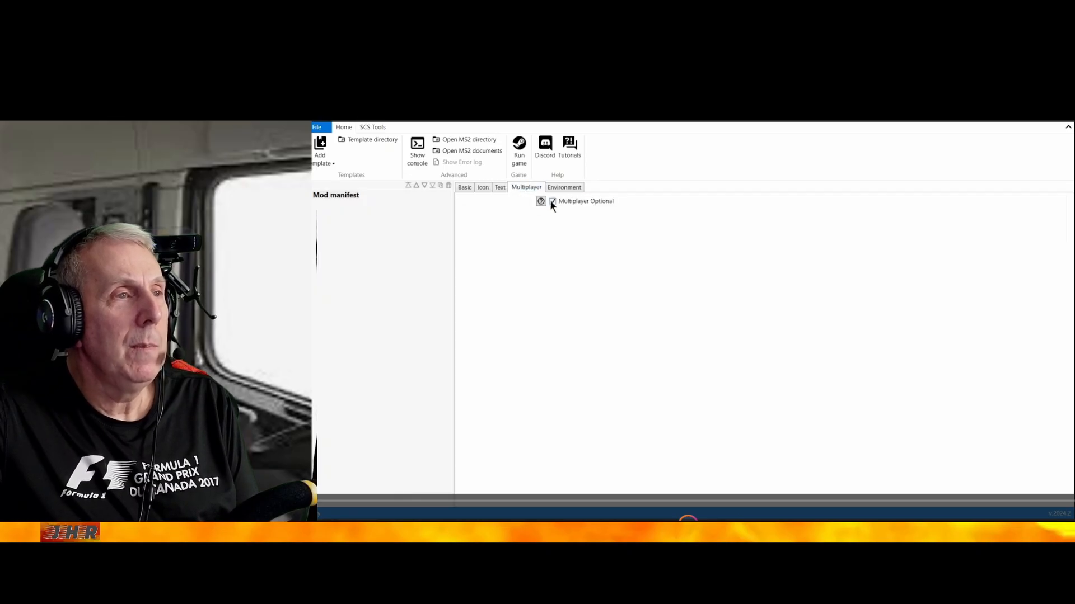
# Set the mod internal name to jhtrailer53 and return to the manifest's basic settings
pyautogui.click(552, 186)
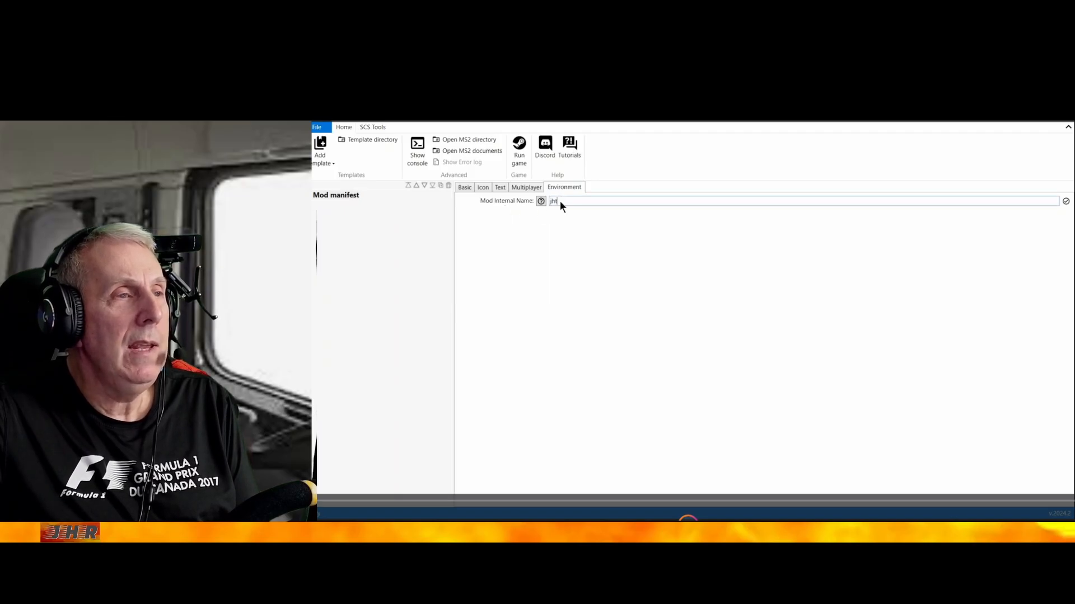
pyautogui.write('jhtrailer')
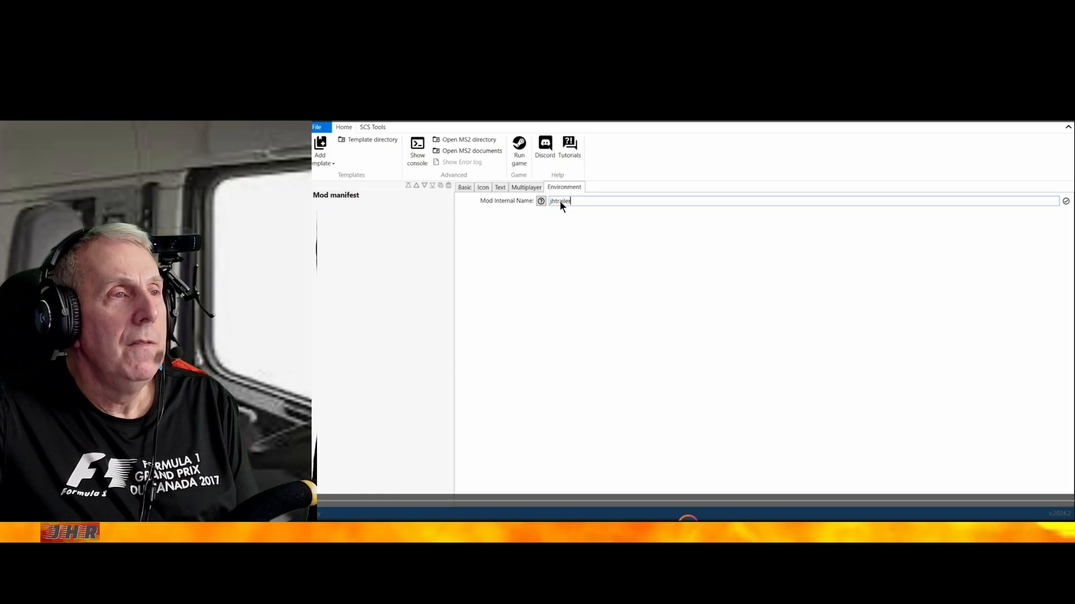
pyautogui.write('53')
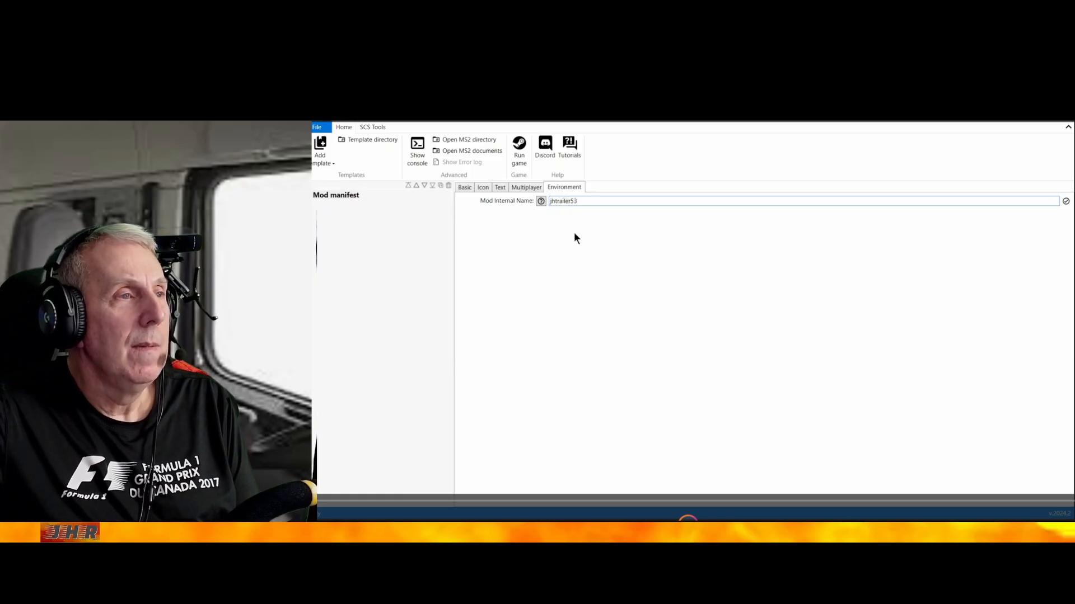
pyautogui.click(464, 189)
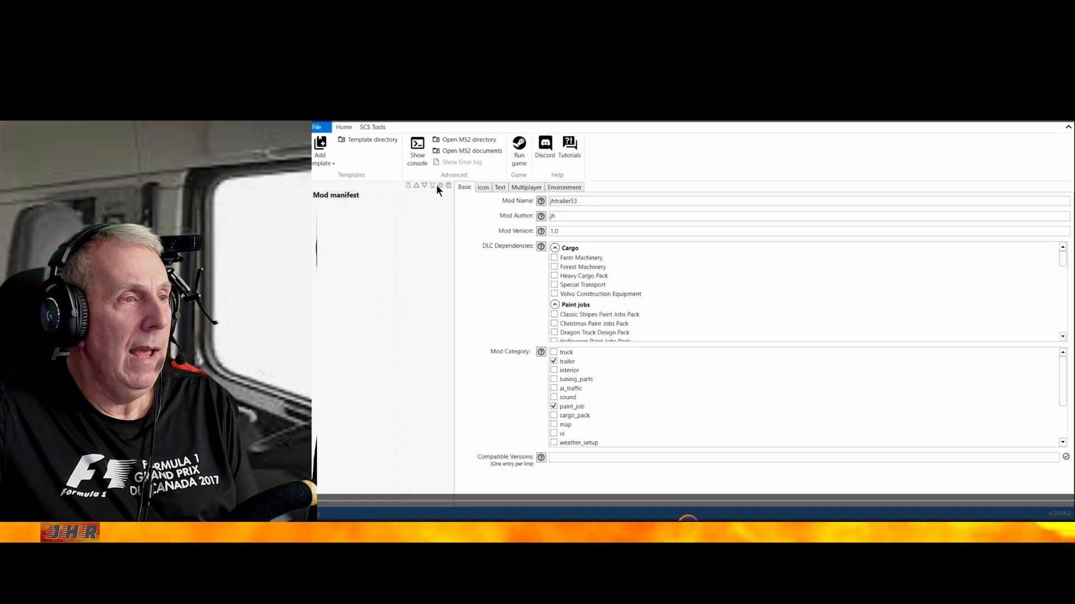
# Add a Trailer Skin template to the project and choose the SCS Software - Box Trailer for it
pyautogui.click(315, 158)
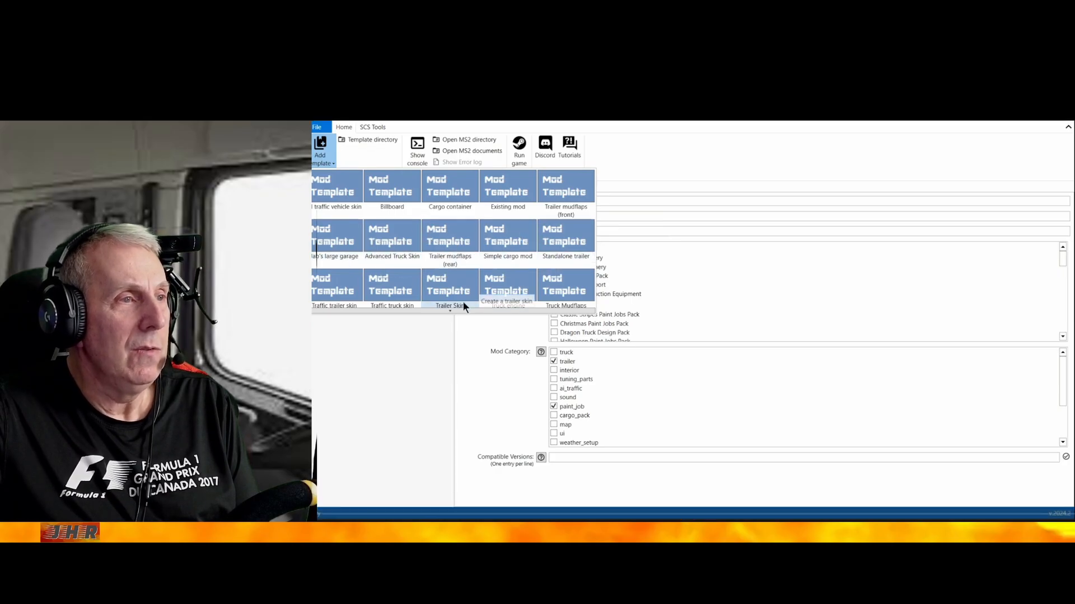
pyautogui.moveTo(450, 312)
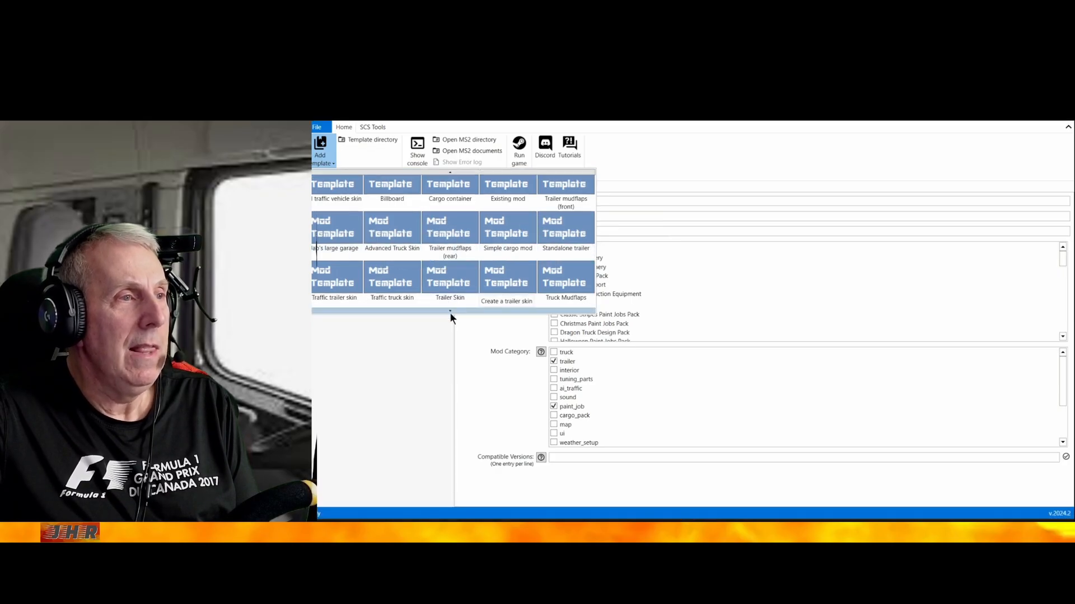
pyautogui.click(450, 285)
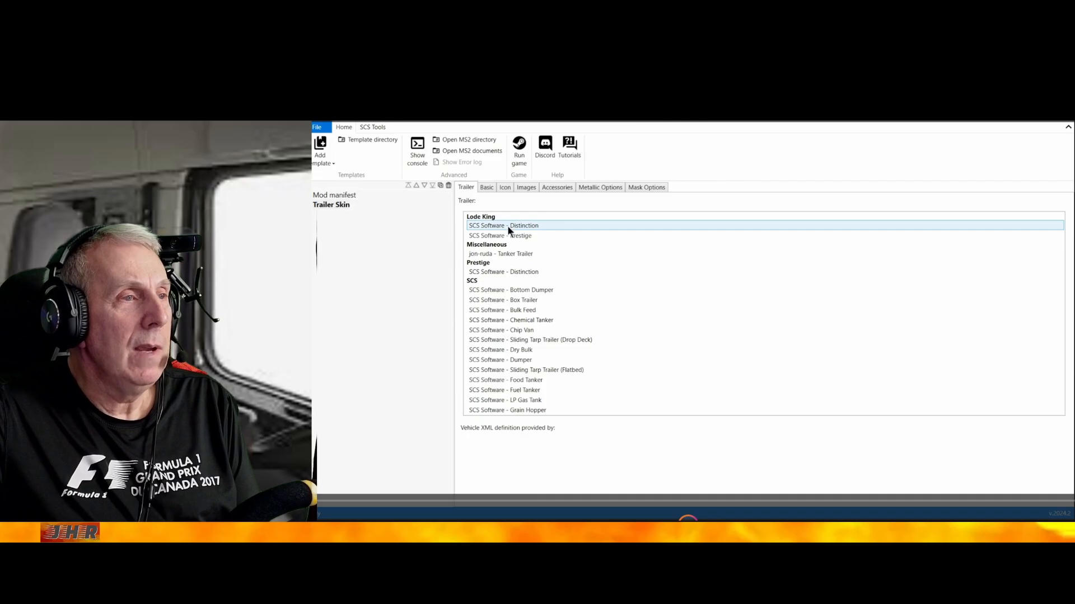
pyautogui.click(535, 300)
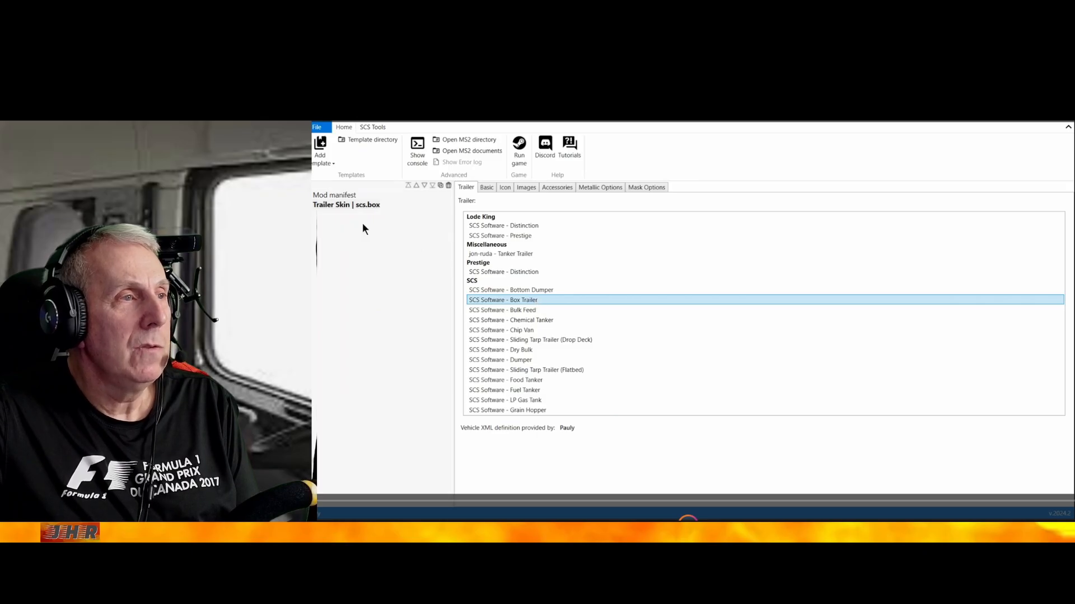
# Set both the skin internal name and the skin name to jhtrailer53
pyautogui.click(484, 188)
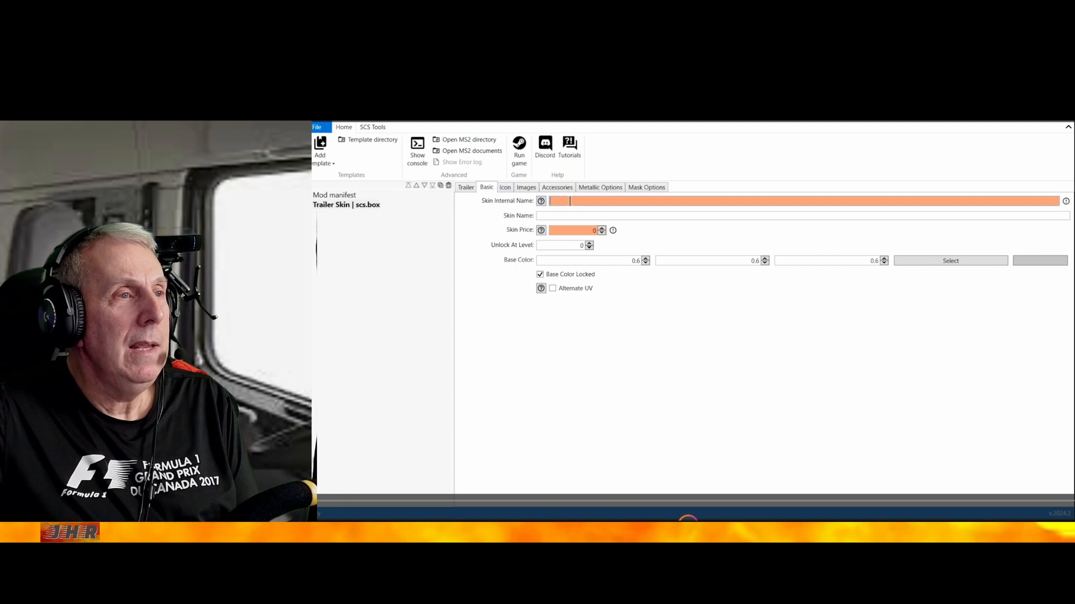
pyautogui.write('jhtrailer53')
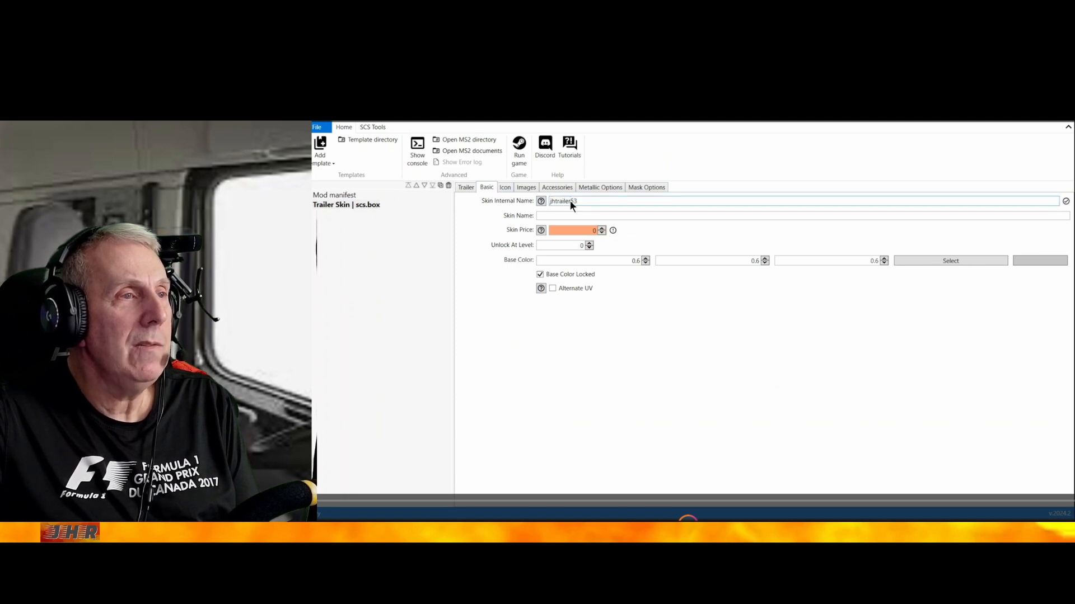
pyautogui.click(567, 214)
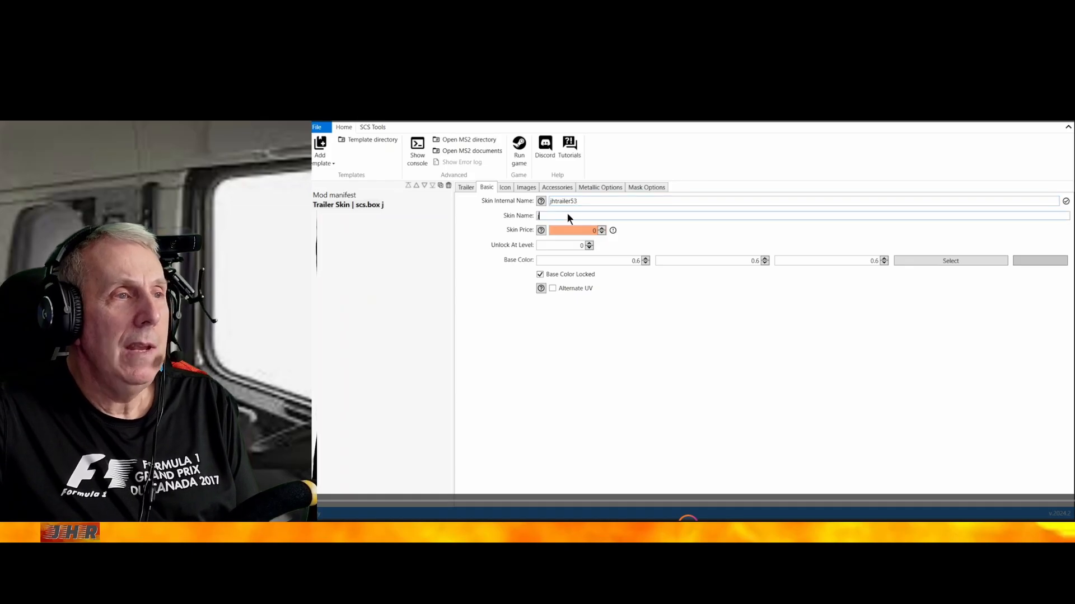
pyautogui.write('jhtrailer')
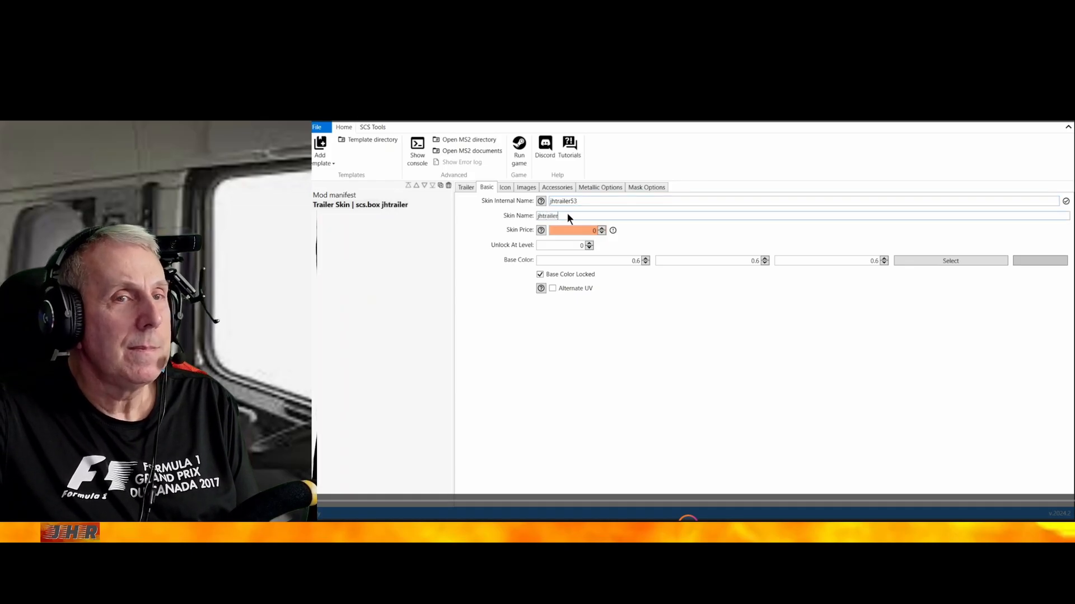
pyautogui.write('53')
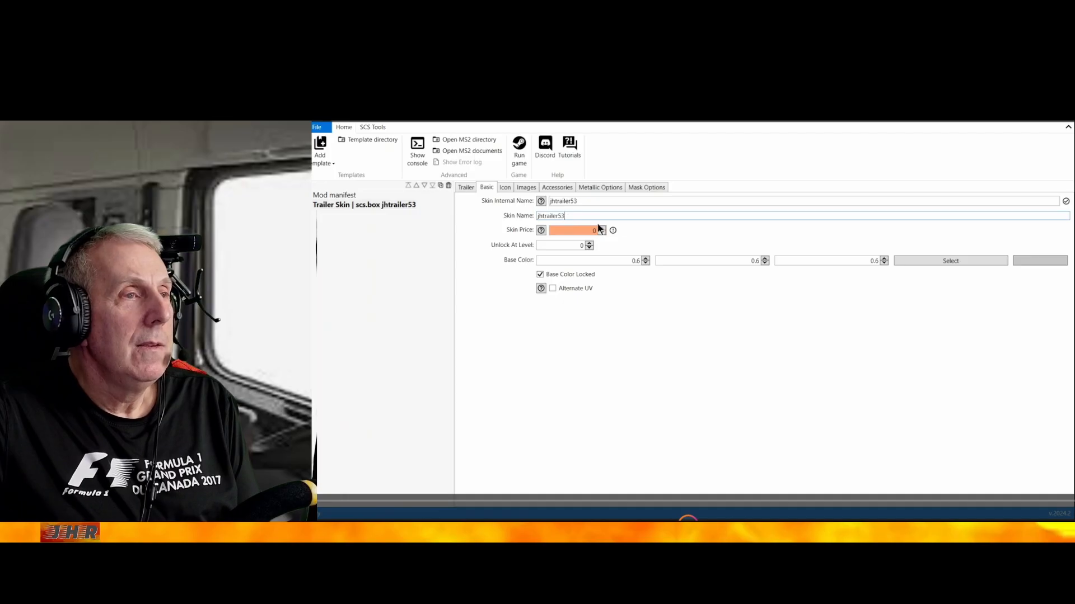
# Set the skin price to 1 and use the default icon for the trailer skin
pyautogui.click(601, 228)
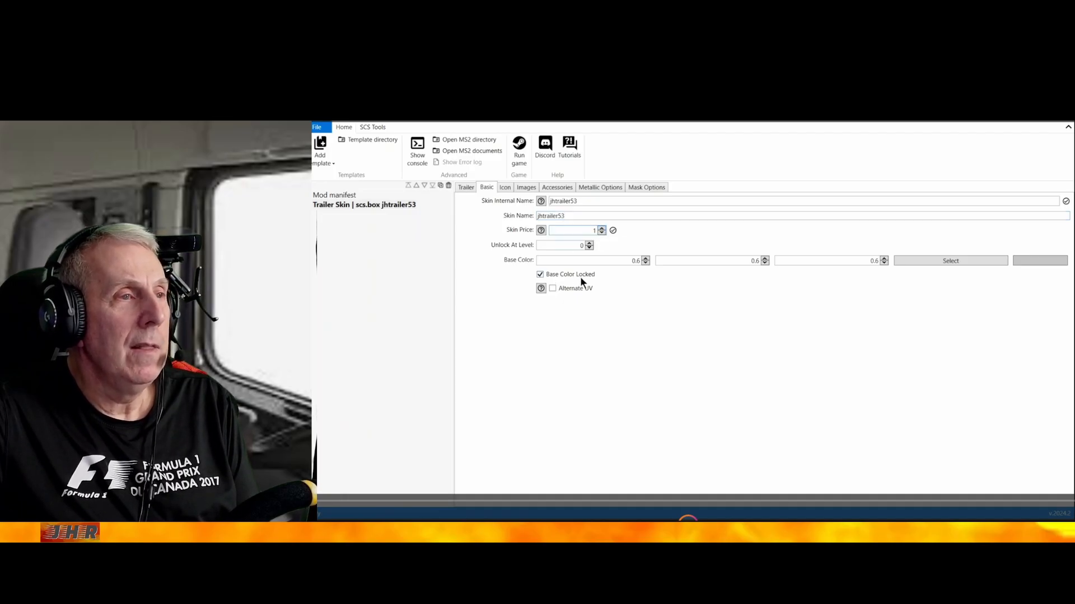
pyautogui.click(504, 188)
pyautogui.click(985, 204)
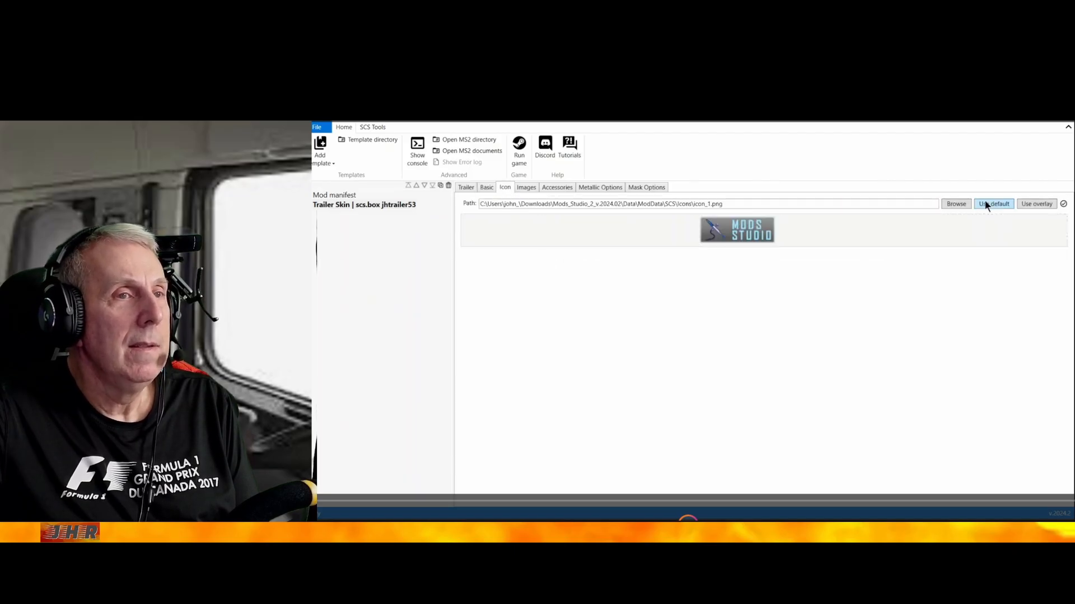
# Add jhtrailer53.dds from the SCS Box Trailer folder as the trailer skin's image
pyautogui.click(526, 187)
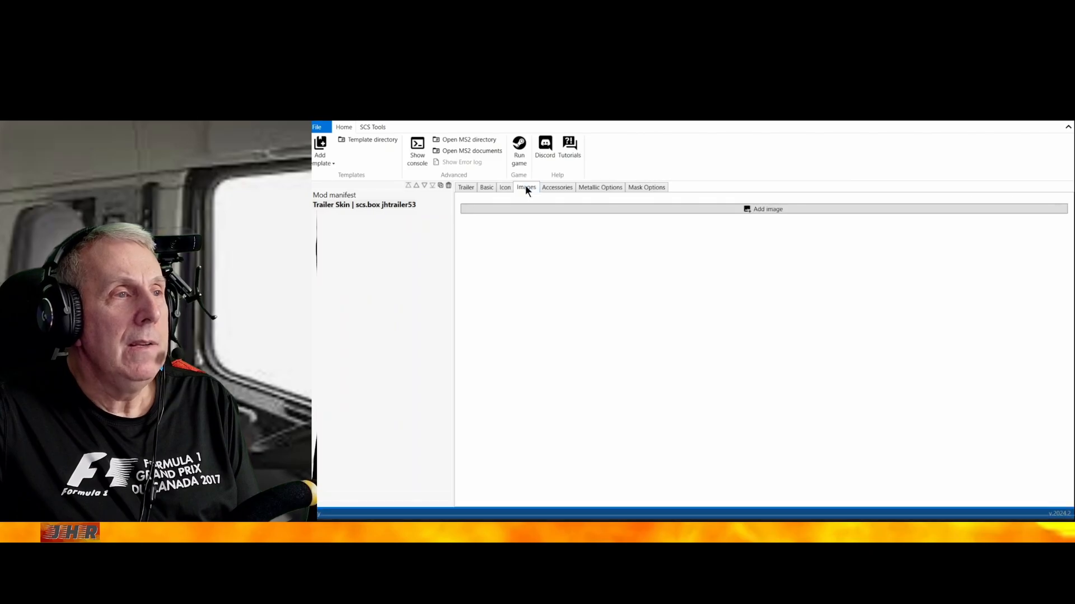
pyautogui.click(771, 210)
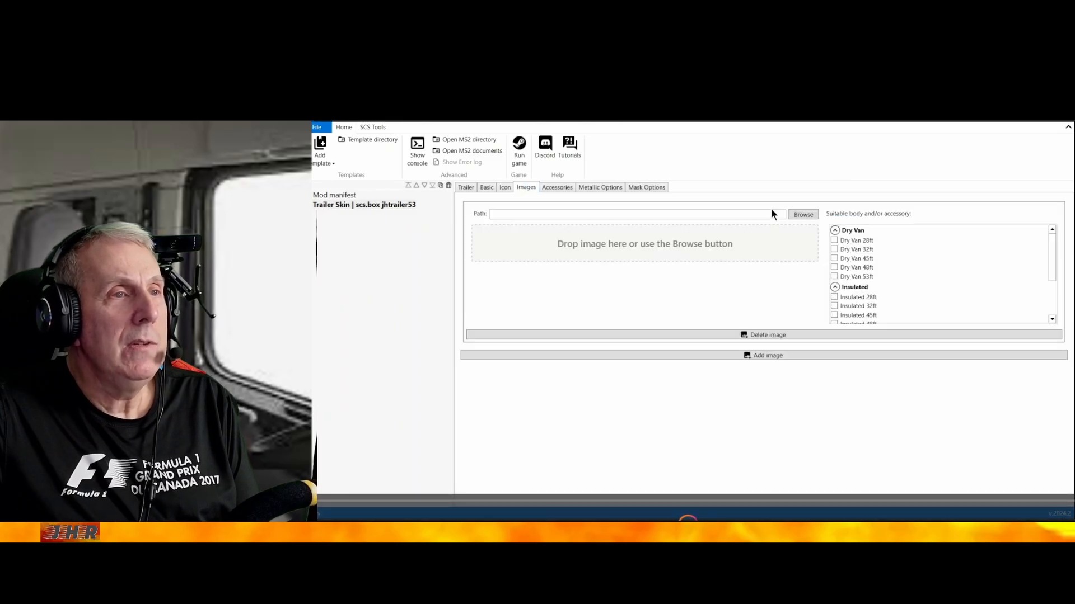
pyautogui.click(802, 215)
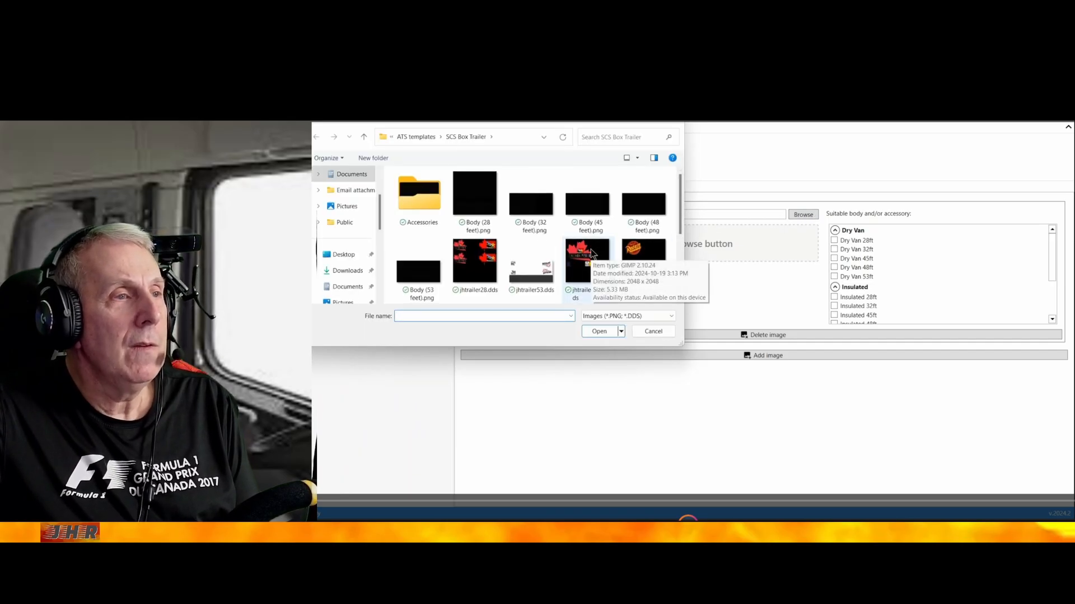
pyautogui.scroll(-2, 591, 253)
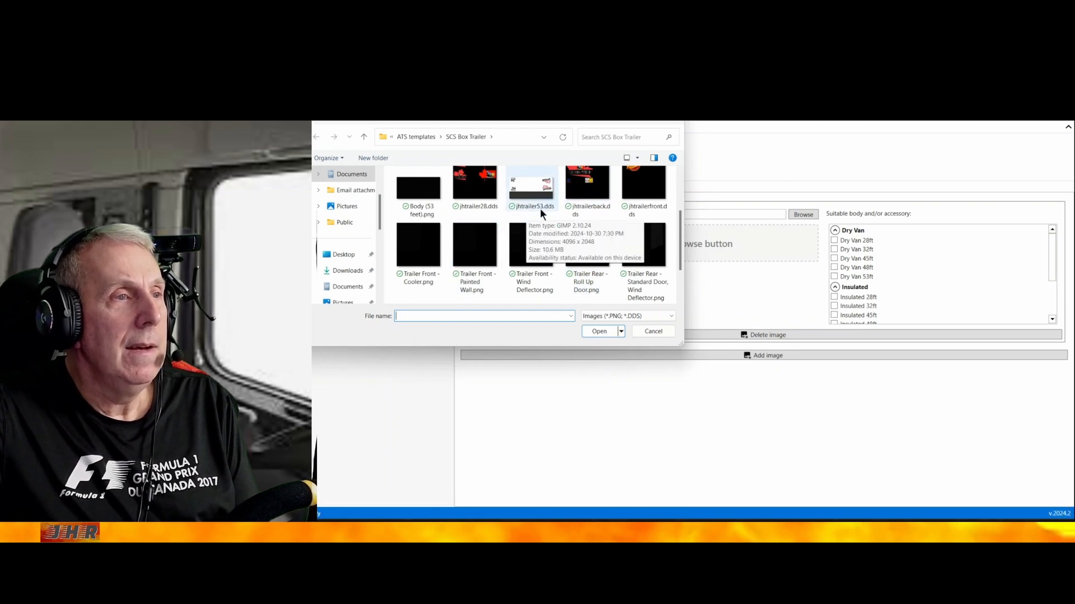
pyautogui.scroll(1, 540, 210)
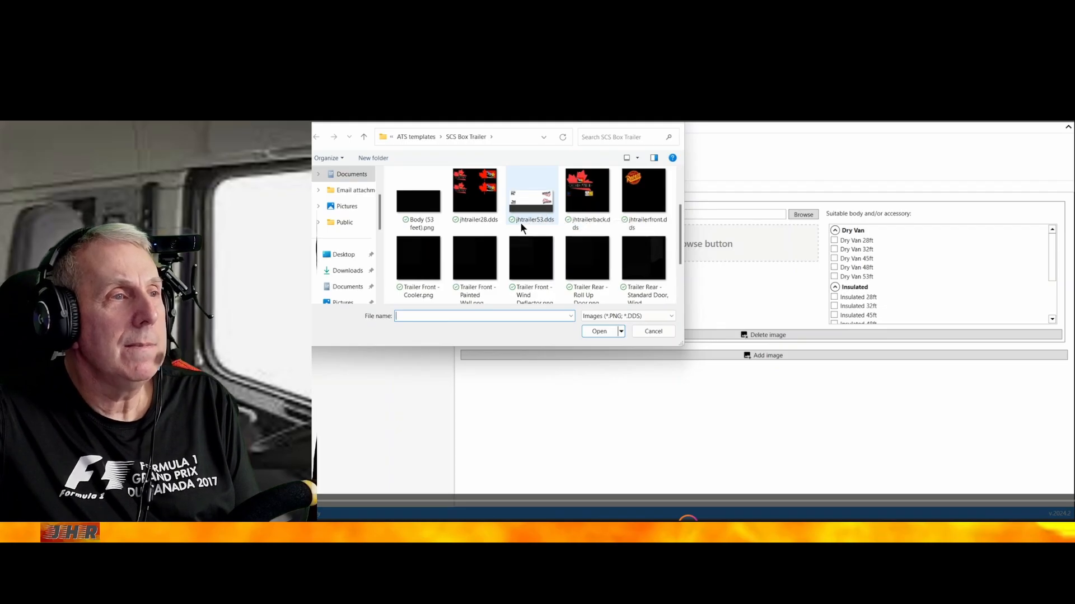
pyautogui.doubleClick(534, 200)
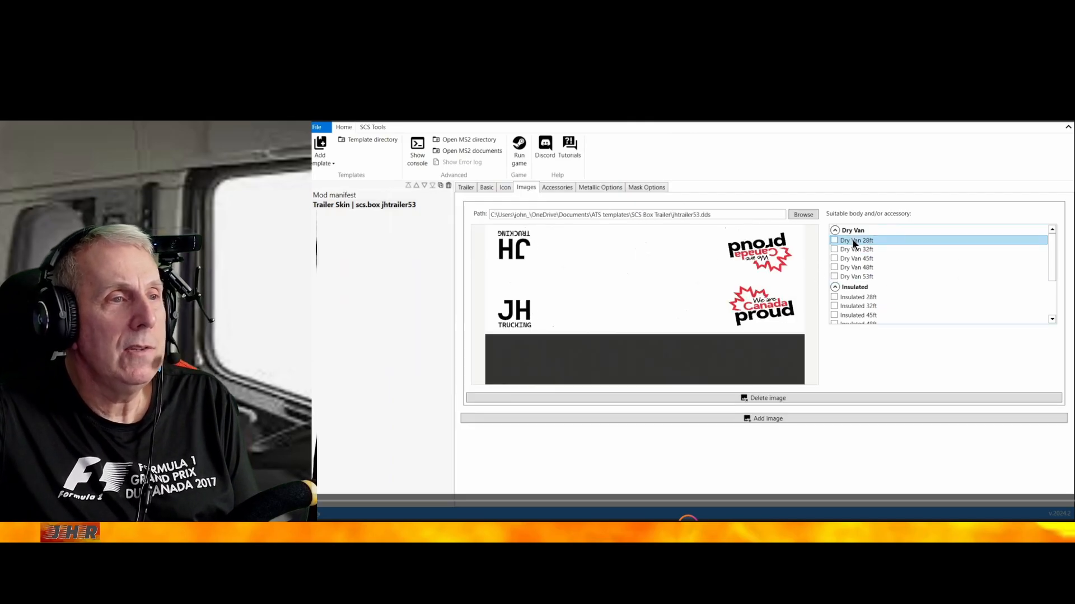
# Assign the skin image to the Dry Van 53ft body and review the accessory, metallic and mask options
pyautogui.scroll(-5, 895, 296)
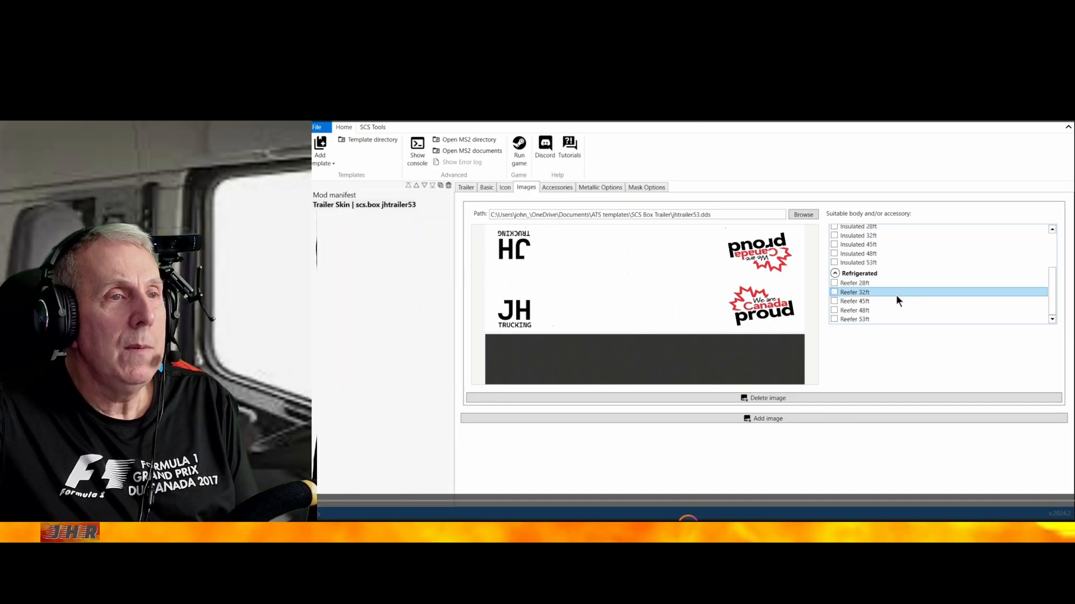
pyautogui.scroll(5, 897, 296)
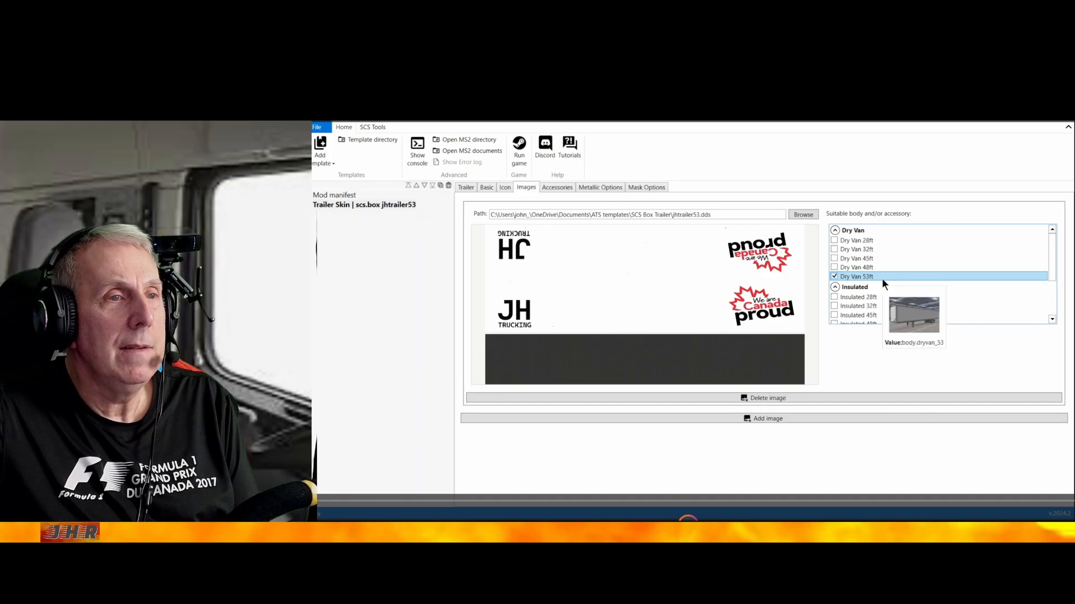
pyautogui.click(554, 189)
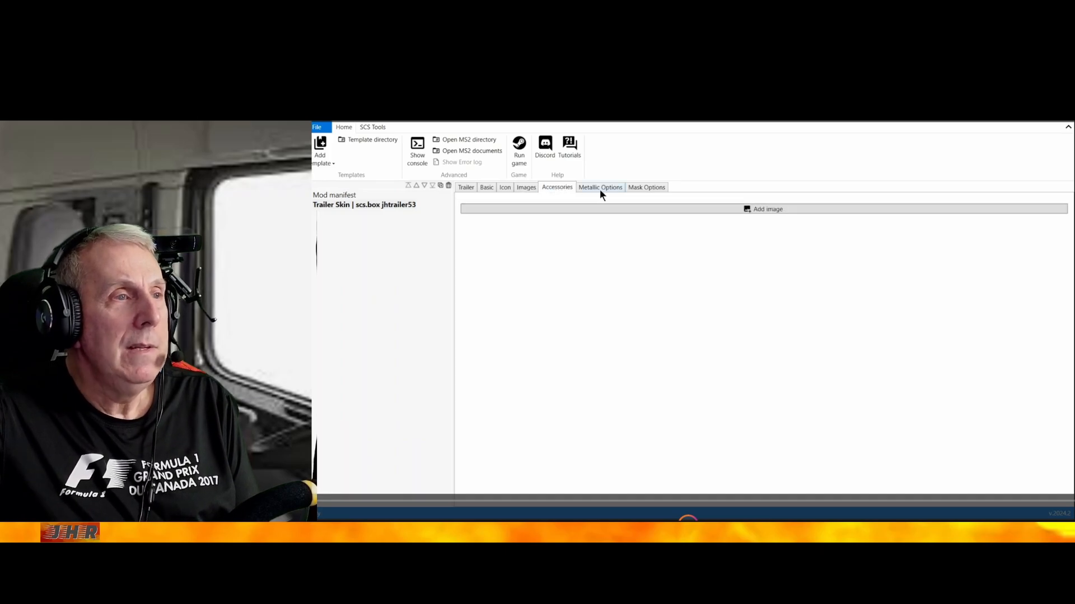
pyautogui.click(603, 188)
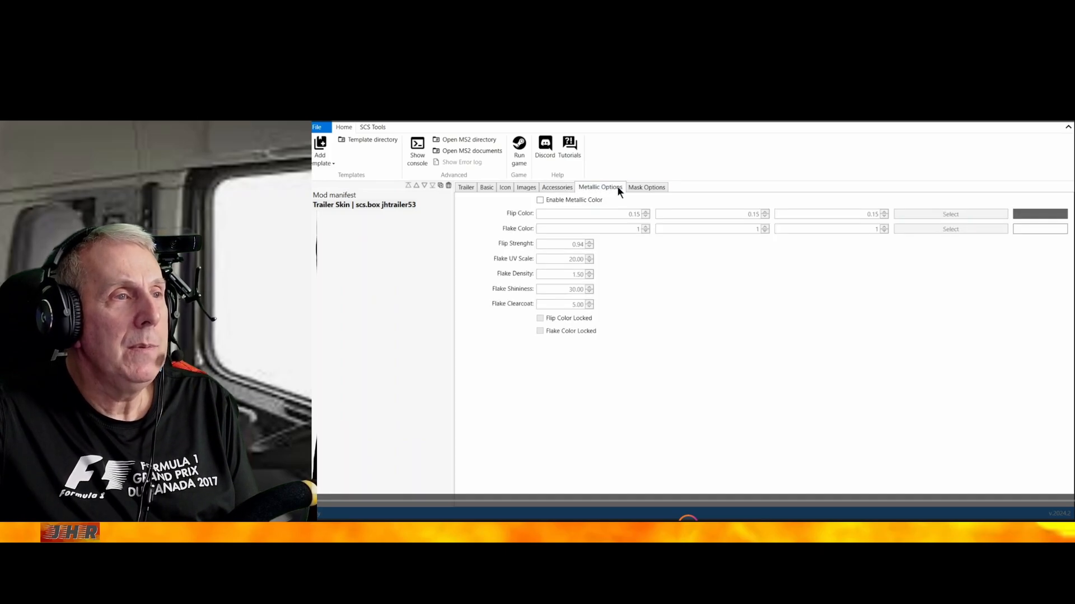
pyautogui.click(644, 188)
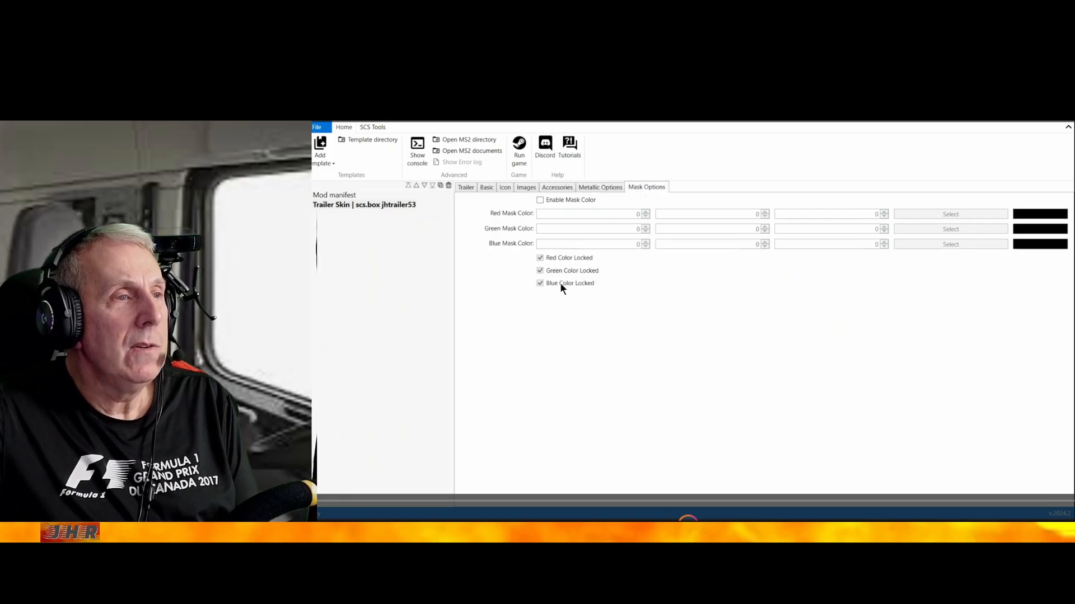
# Export the project as a local mod, saving it as the SCS file jhtrailer53 in the SCS Box Trailer folder
pyautogui.click(315, 128)
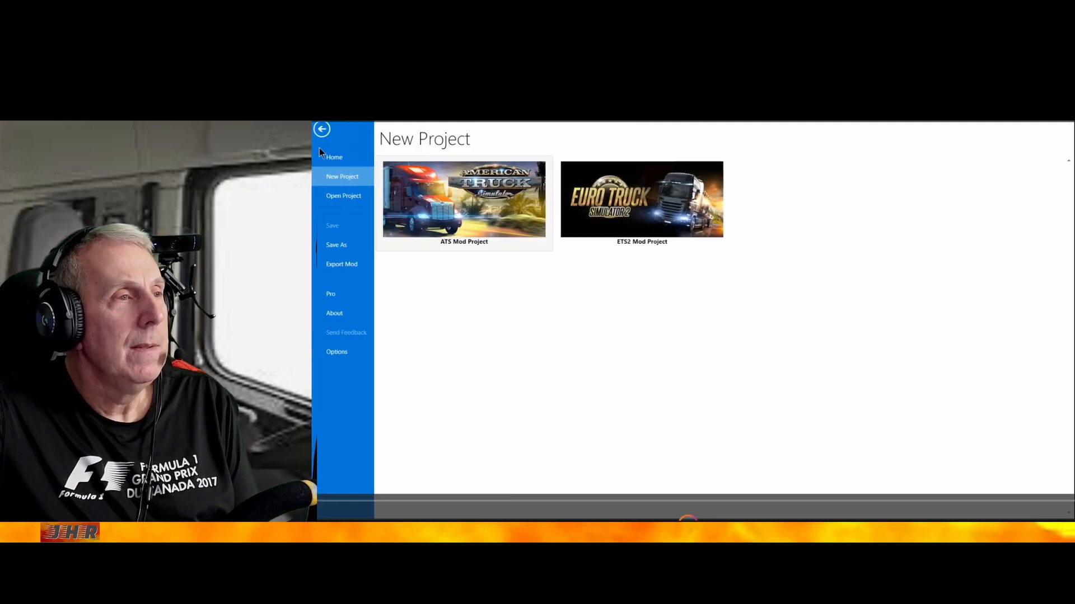
pyautogui.click(341, 263)
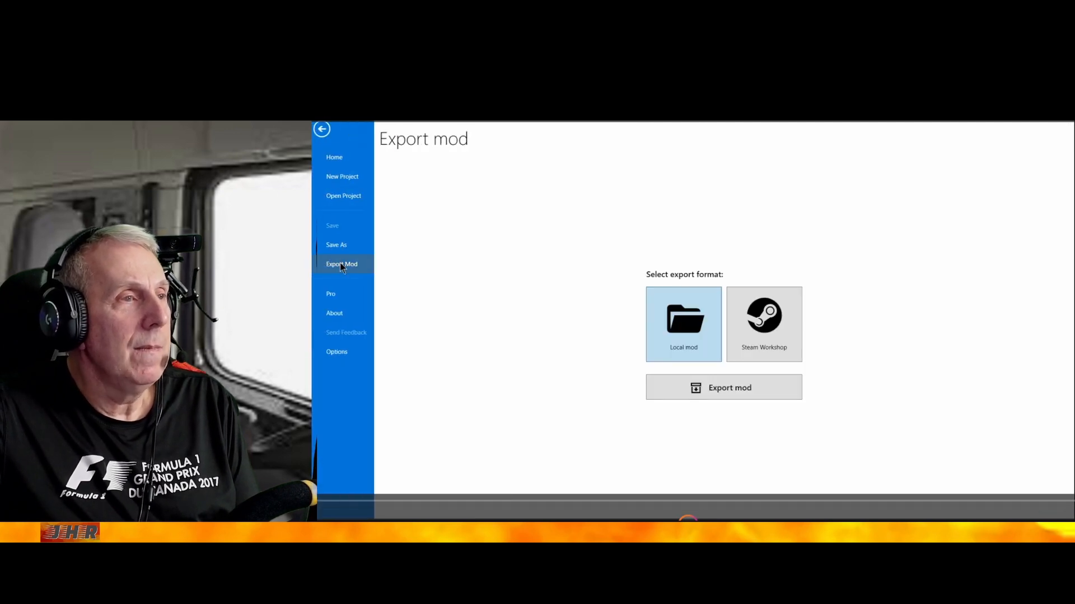
pyautogui.click(722, 387)
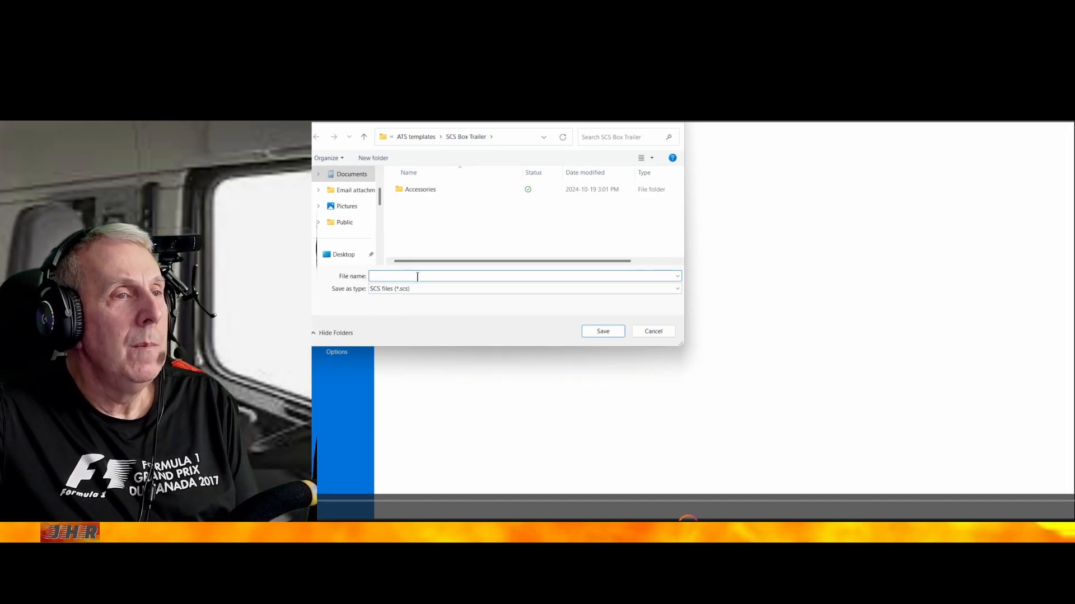
pyautogui.write('jhtrail')
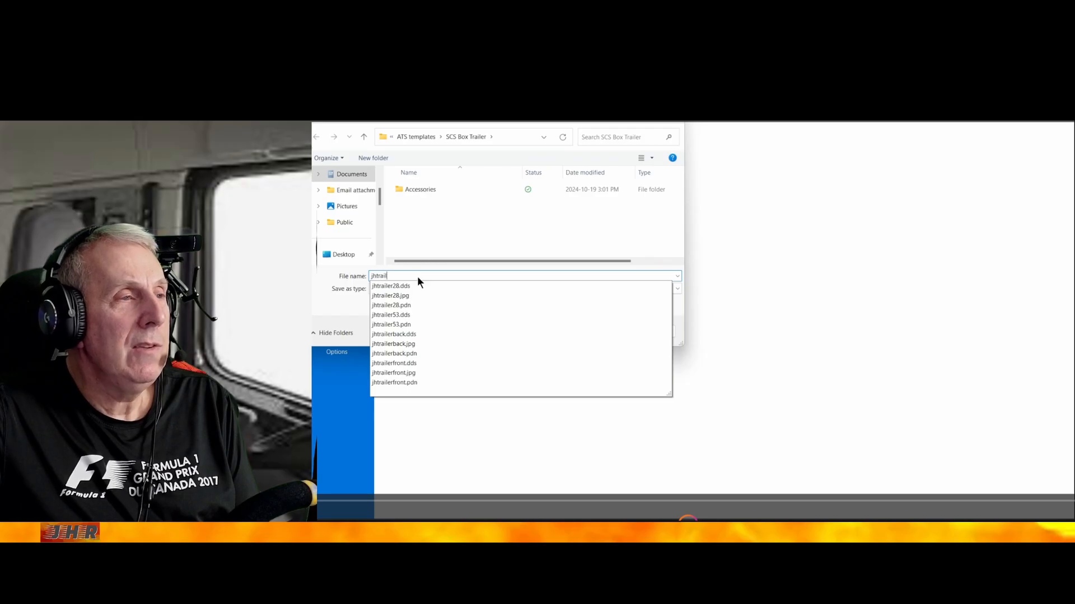
pyautogui.write('er')
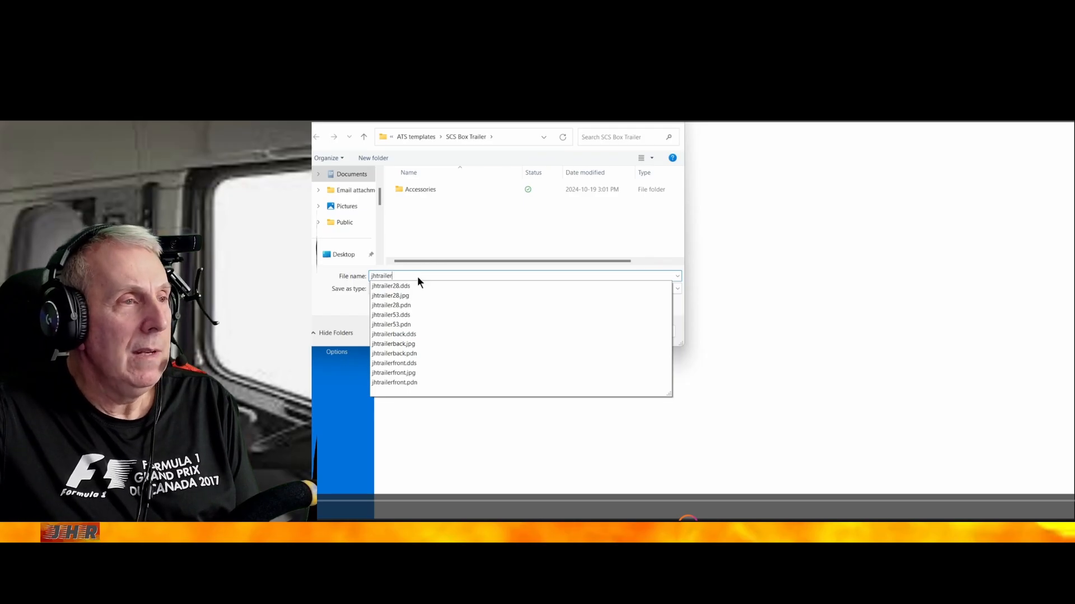
pyautogui.write('53')
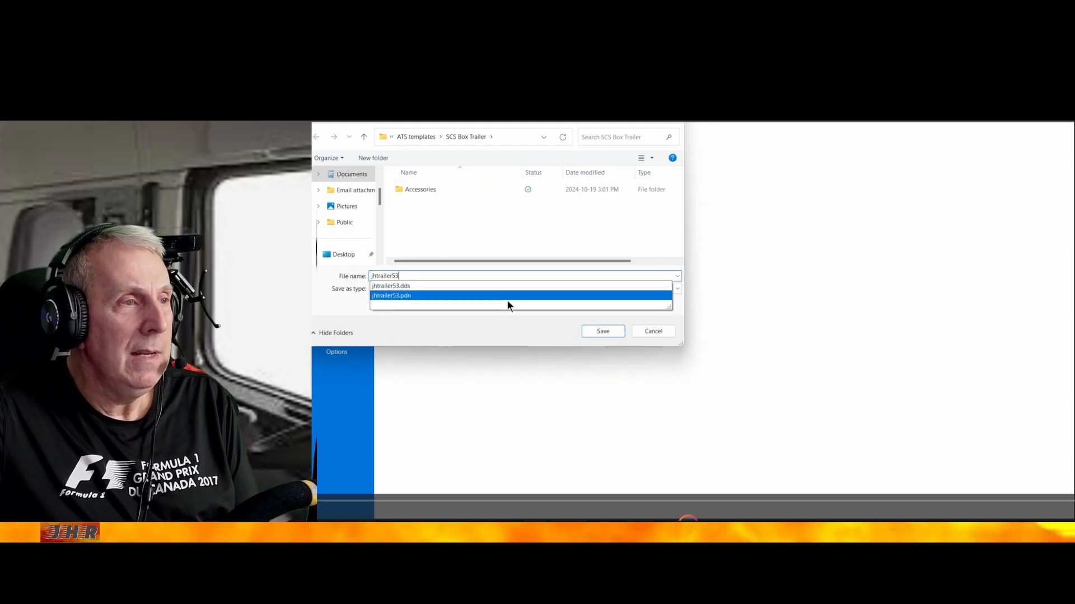
pyautogui.click(609, 333)
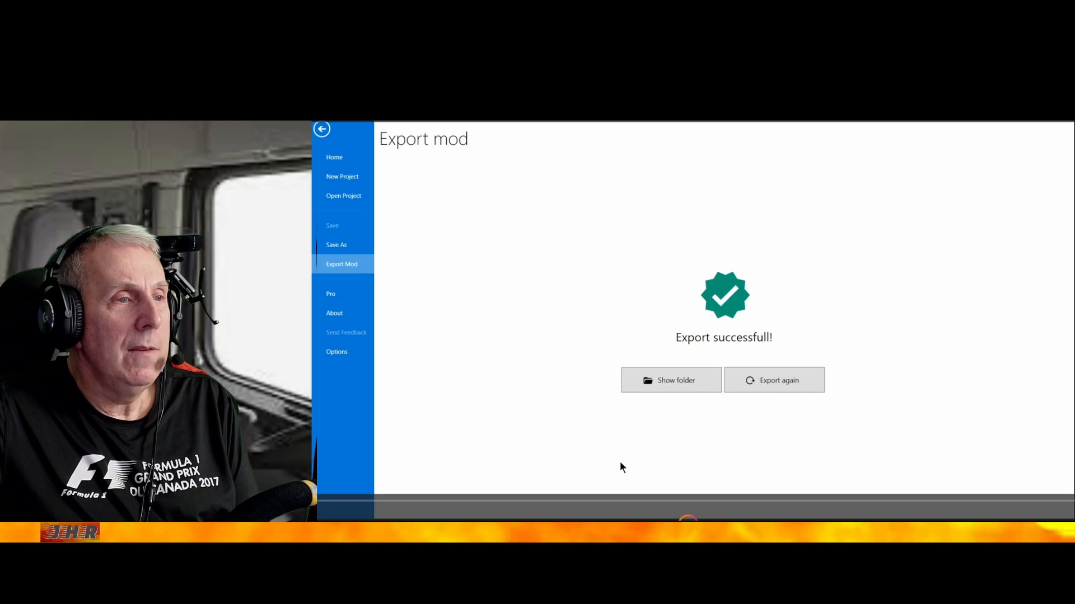
# Switch to File Explorer's SCS Box Trailer folder and open the American Truck Simulator mod folder from Documents in a separate window
pyautogui.moveTo(550, 528)
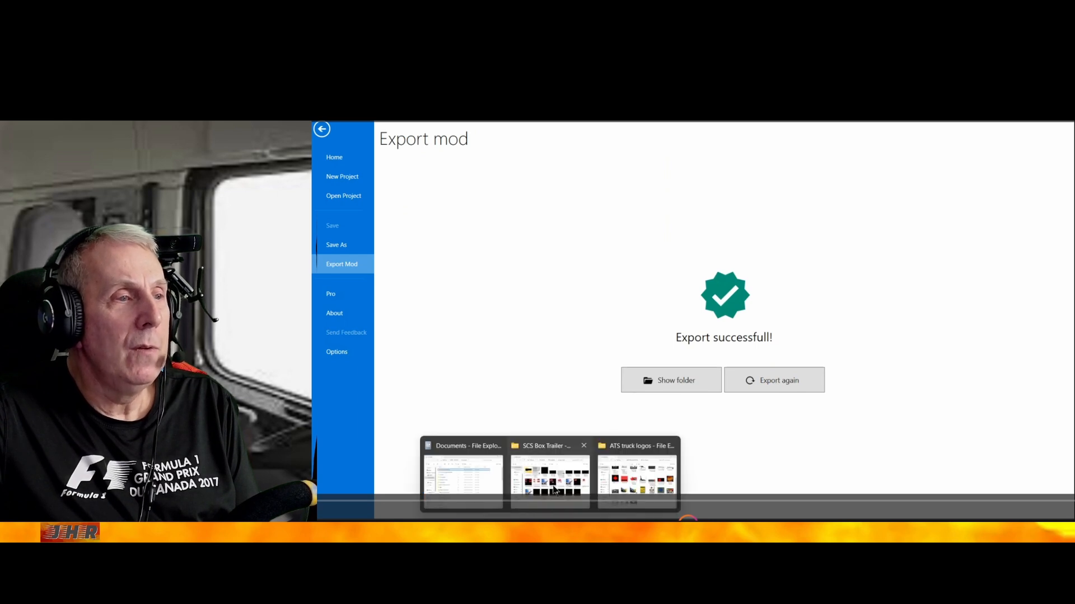
pyautogui.click(554, 448)
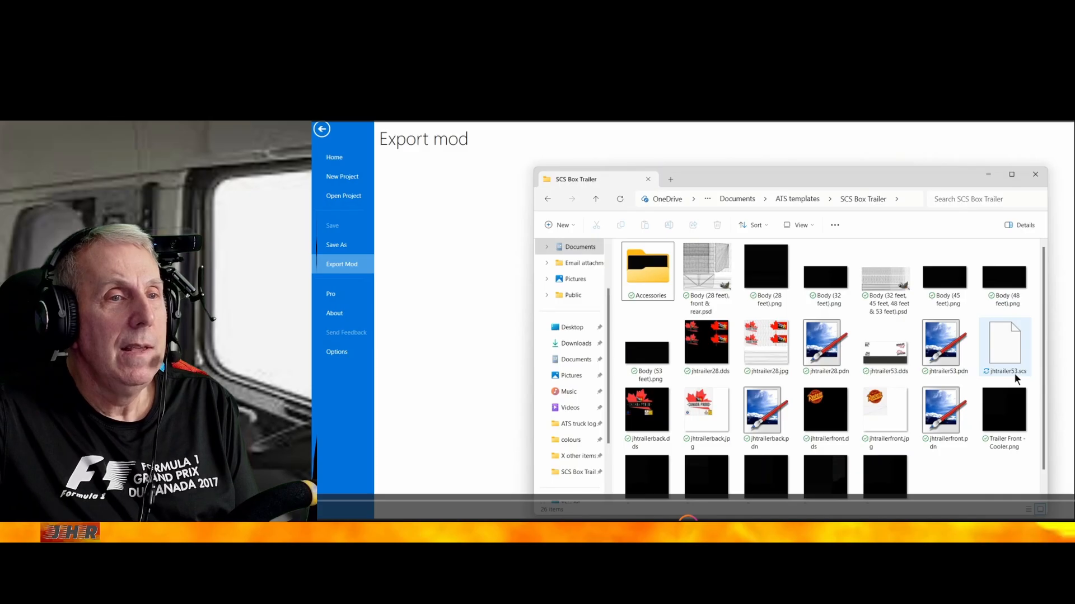
pyautogui.moveTo(1014, 373)
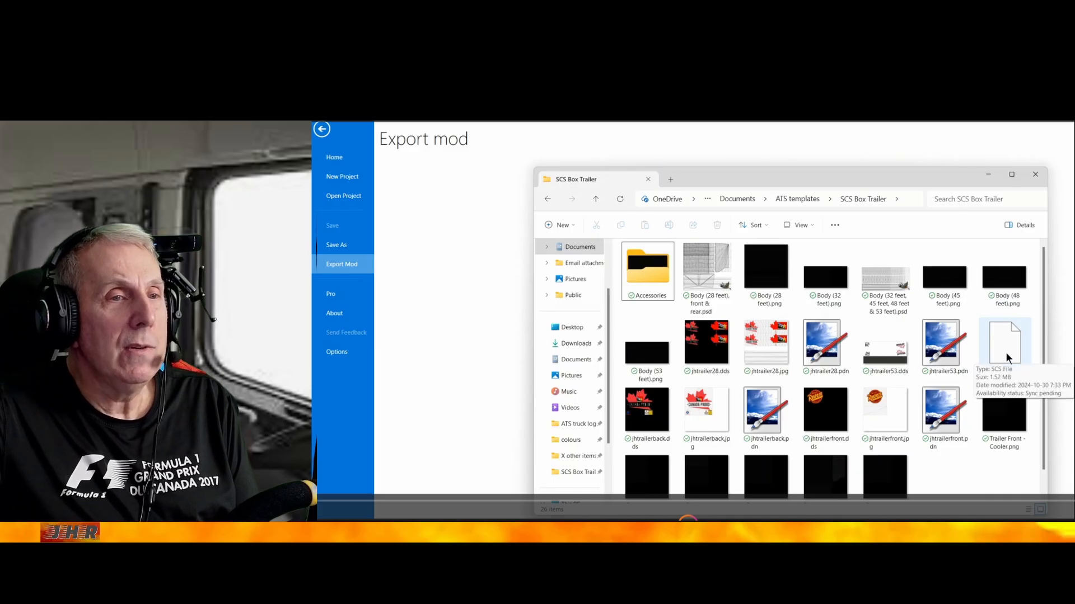
pyautogui.rightClick(579, 361)
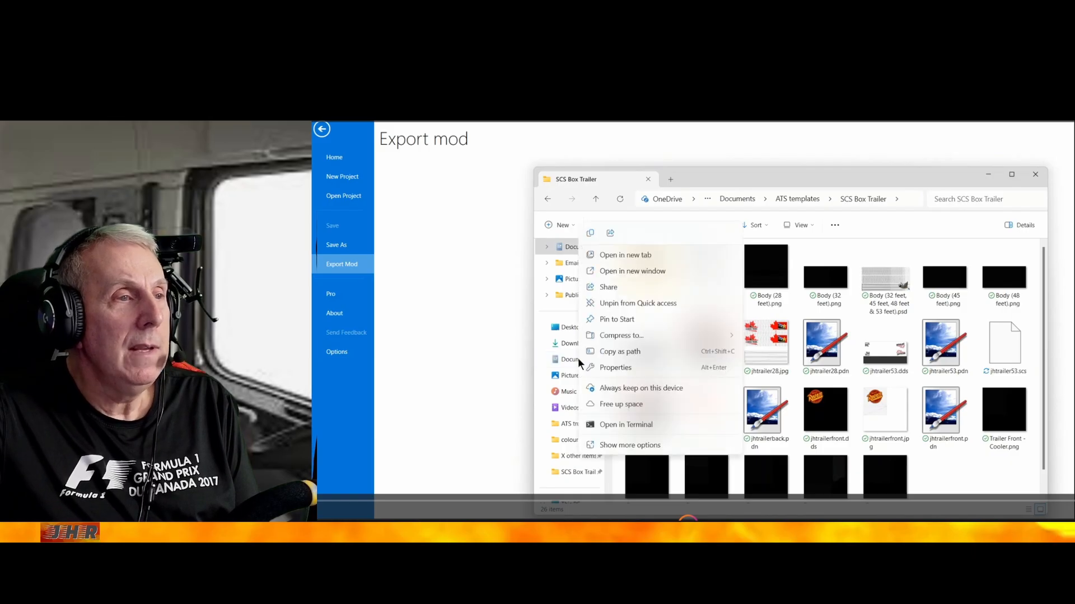
pyautogui.click(640, 271)
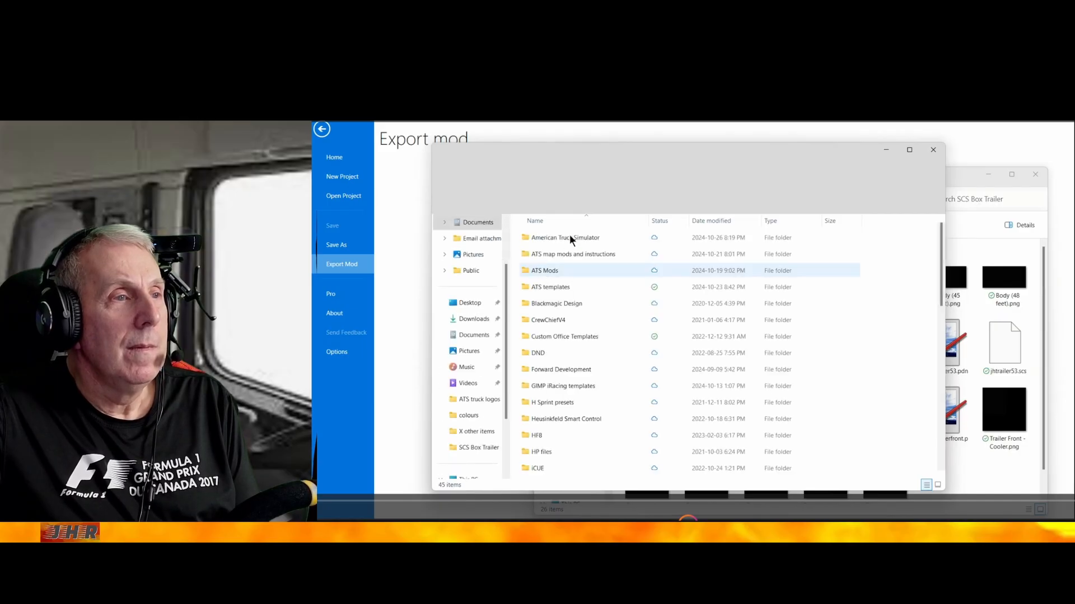
pyautogui.doubleClick(569, 237)
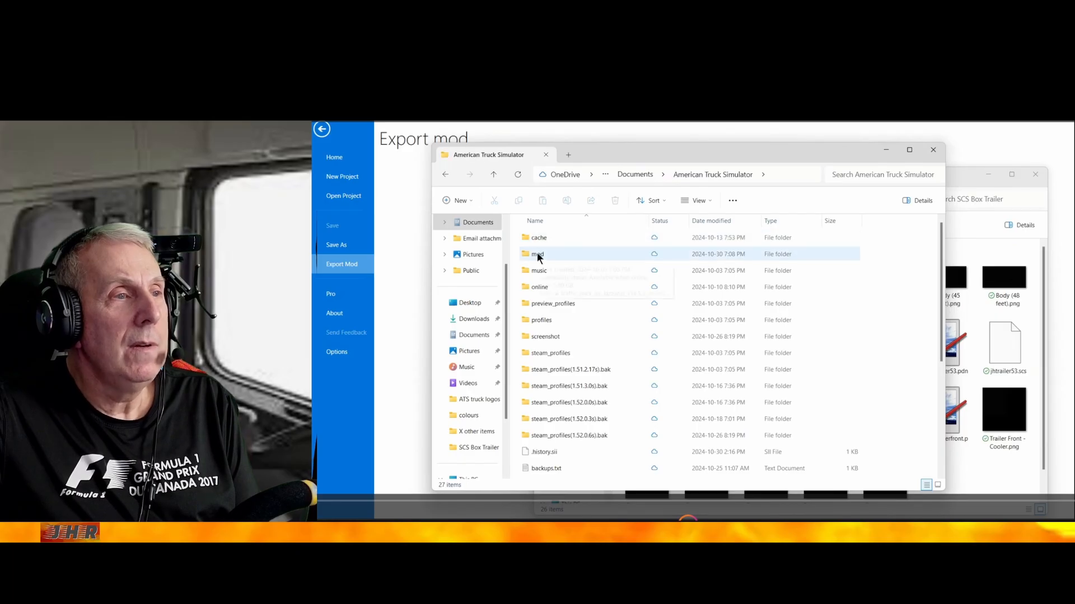
pyautogui.doubleClick(537, 253)
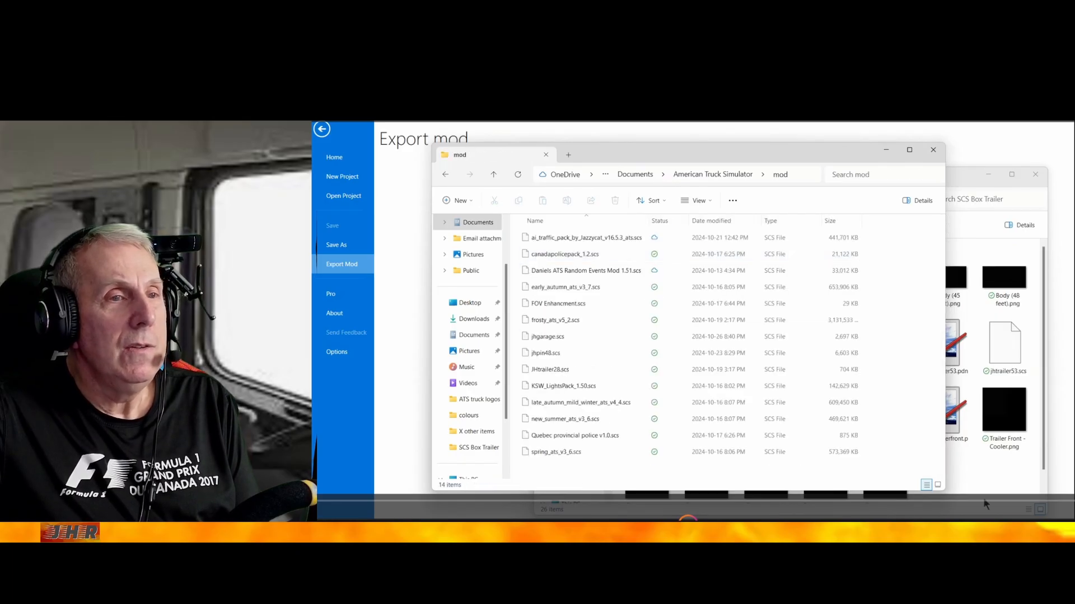
# Move jhtrailer53.scs from the SCS Box Trailer folder into the American Truck Simulator mod folder
pyautogui.click(998, 493)
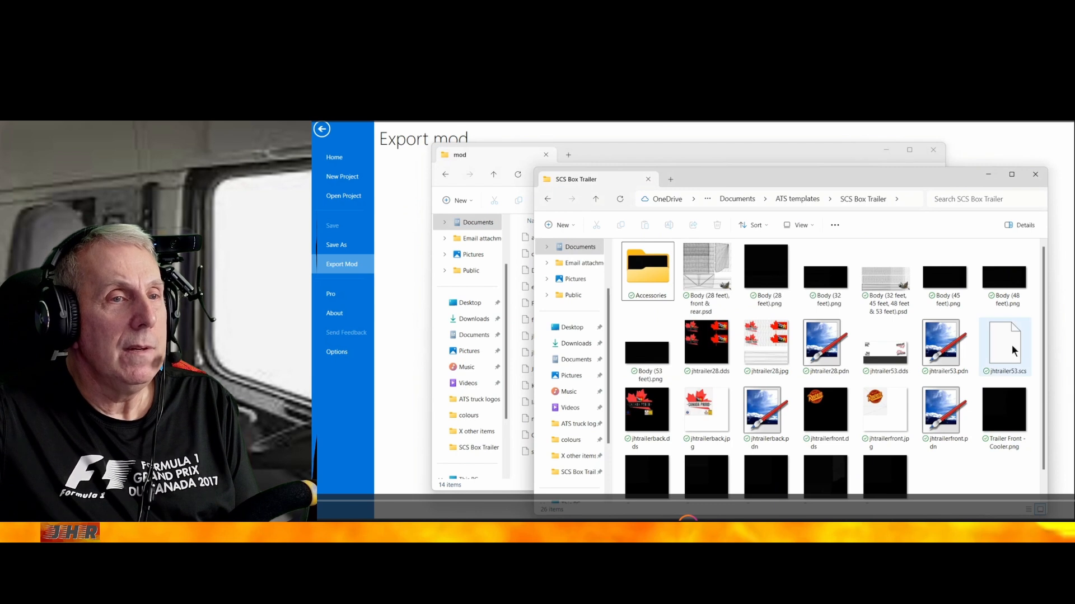
pyautogui.moveTo(1011, 347); pyautogui.dragTo(513, 348)
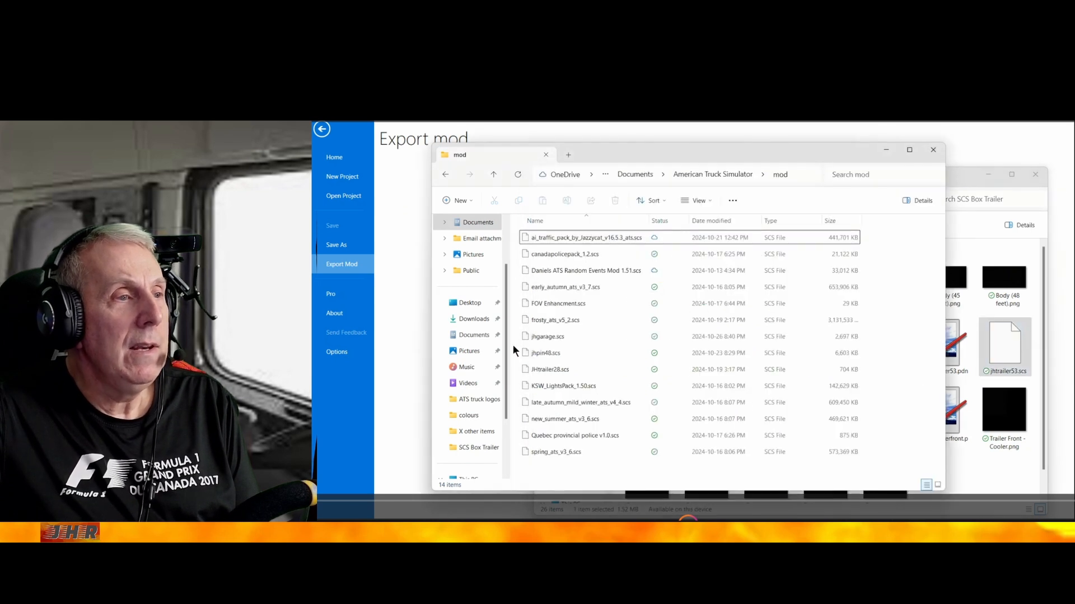
pyautogui.click(741, 381)
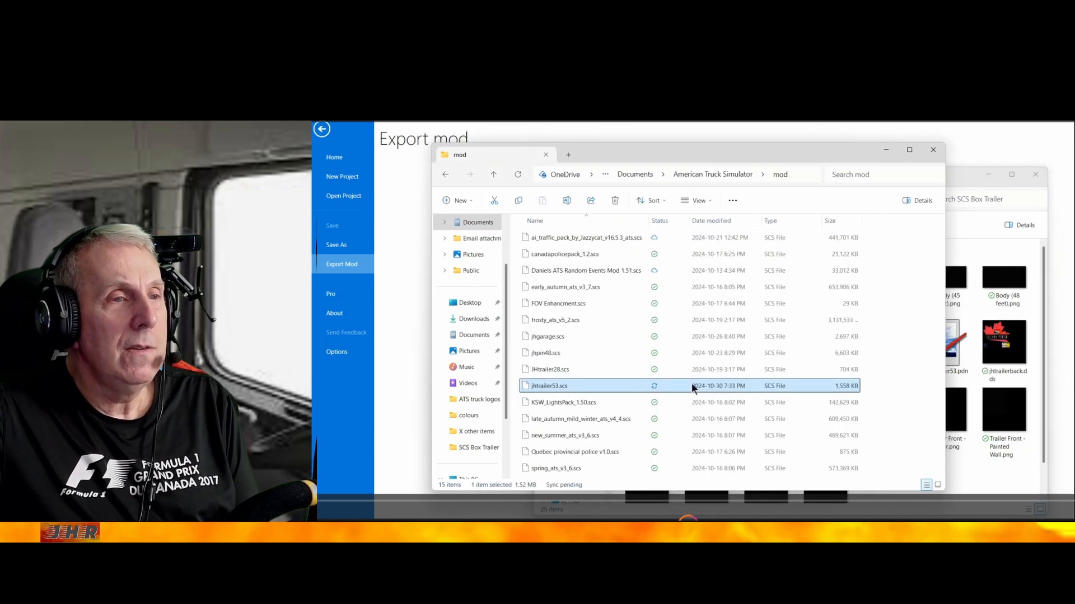